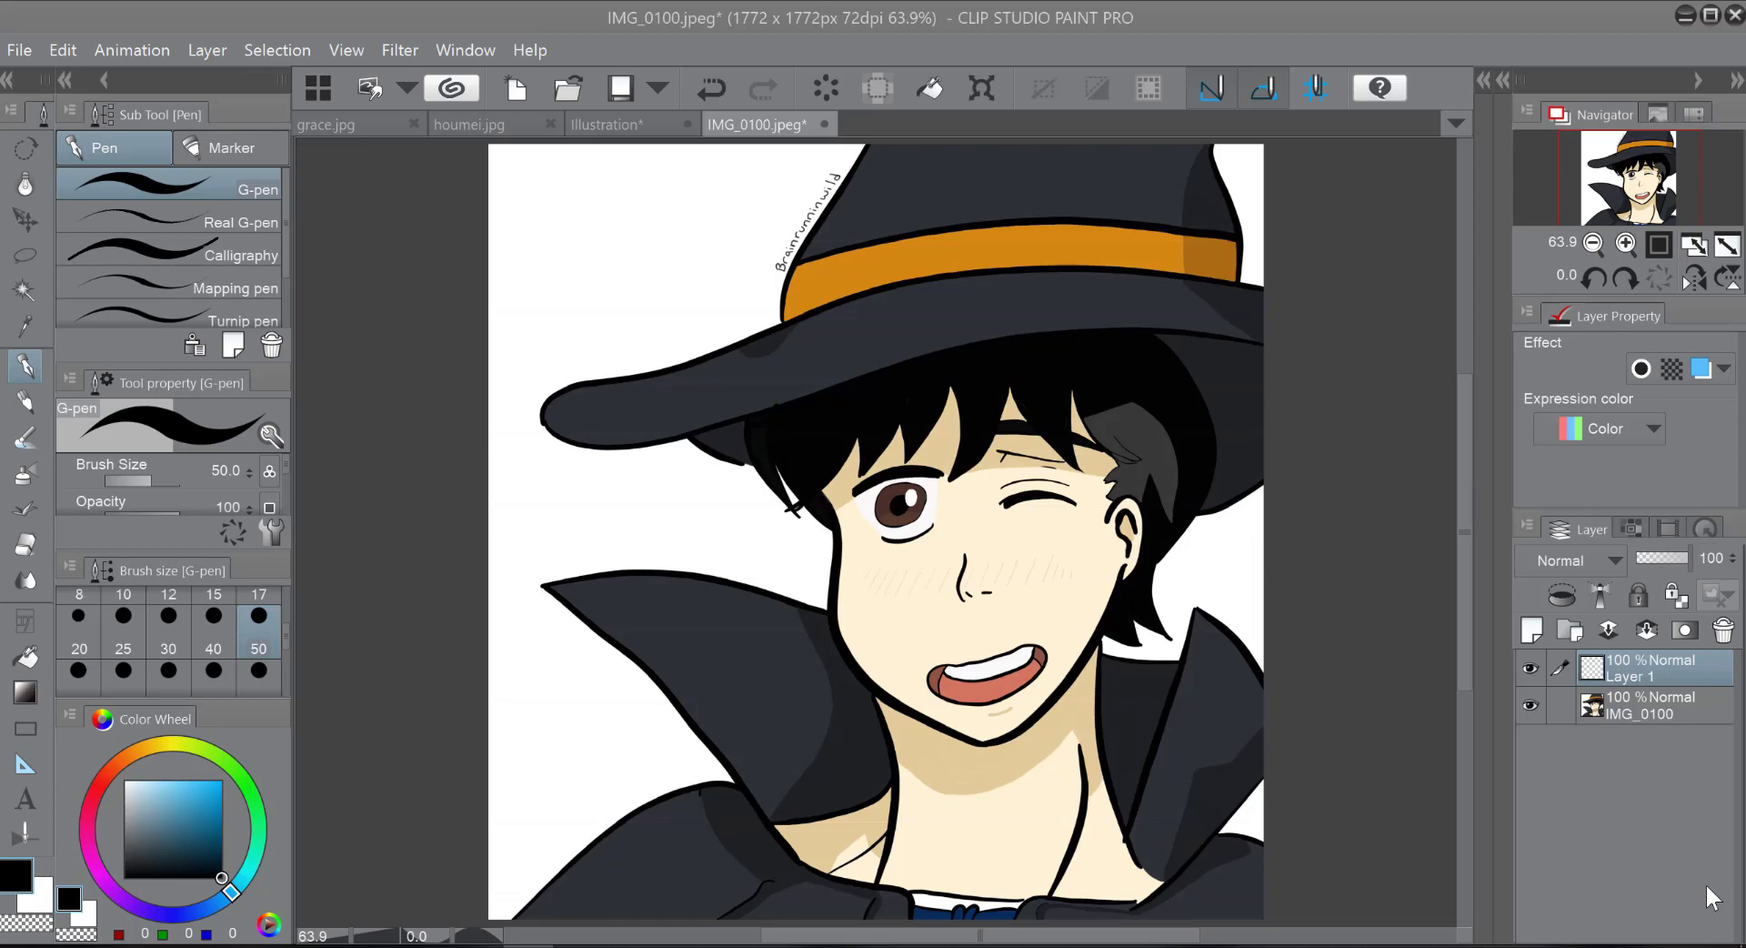
Step: Sample the light skin colour from the face as the main colour and the tan forehead shadow as the sub colour
{"action": "left_click", "coordinate": [25, 326]}
{"action": "left_click", "coordinate": [878, 632]}
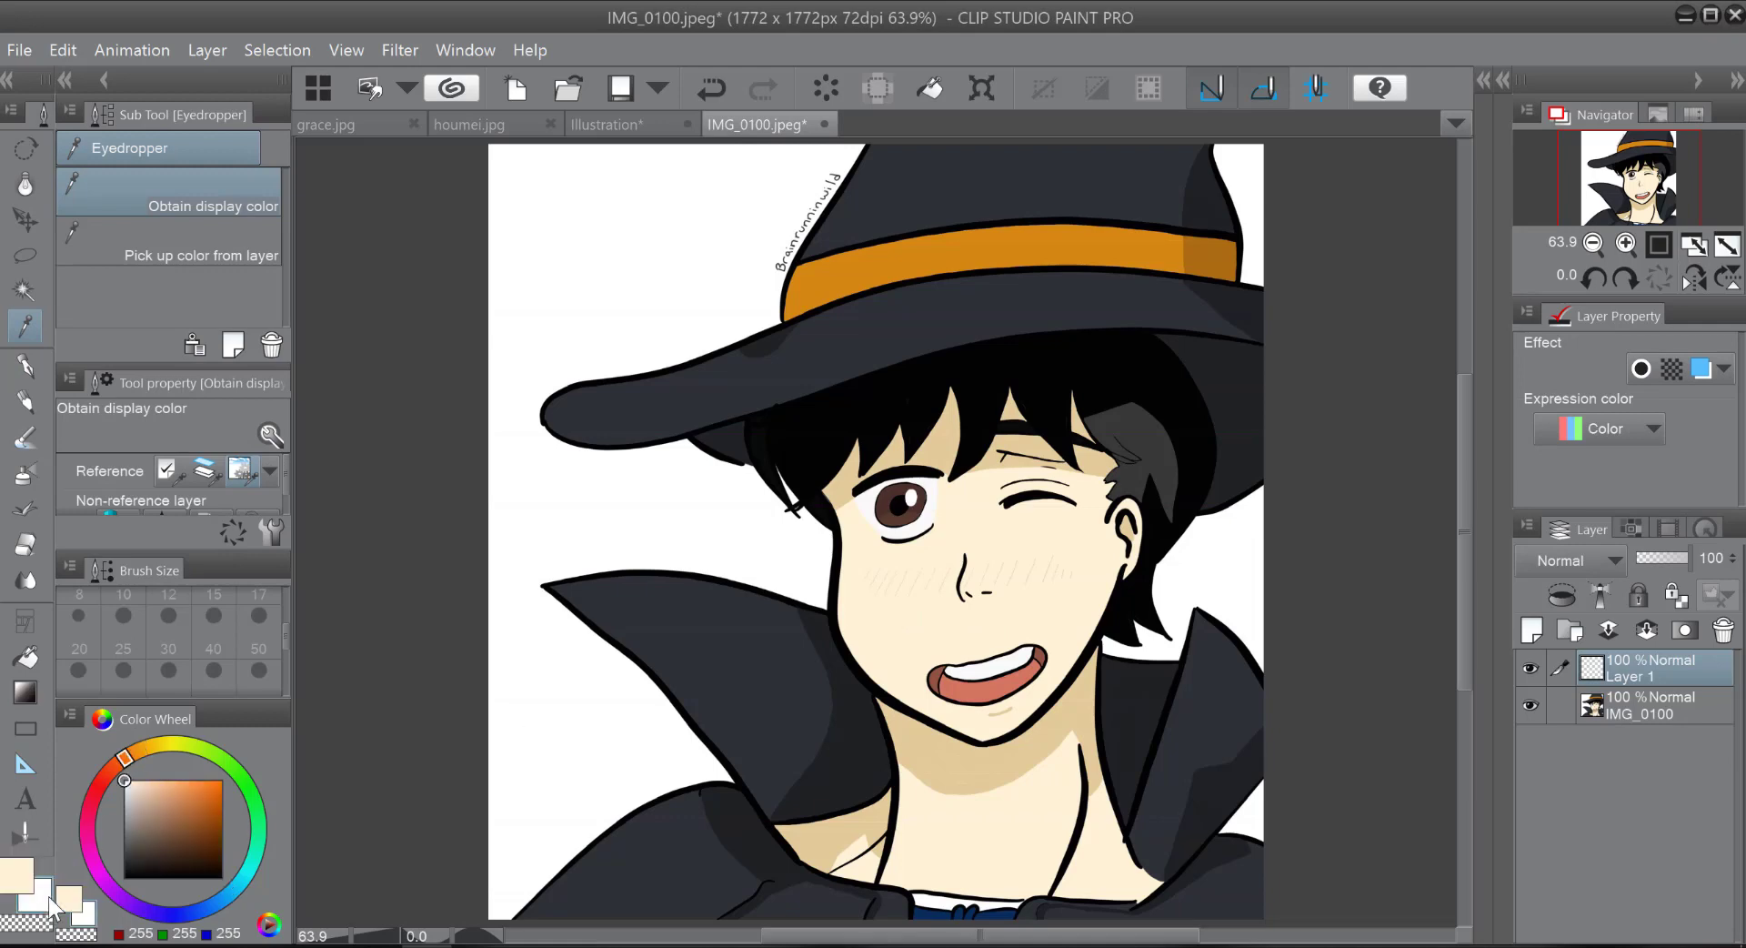
{"action": "left_click", "coordinate": [1006, 449]}
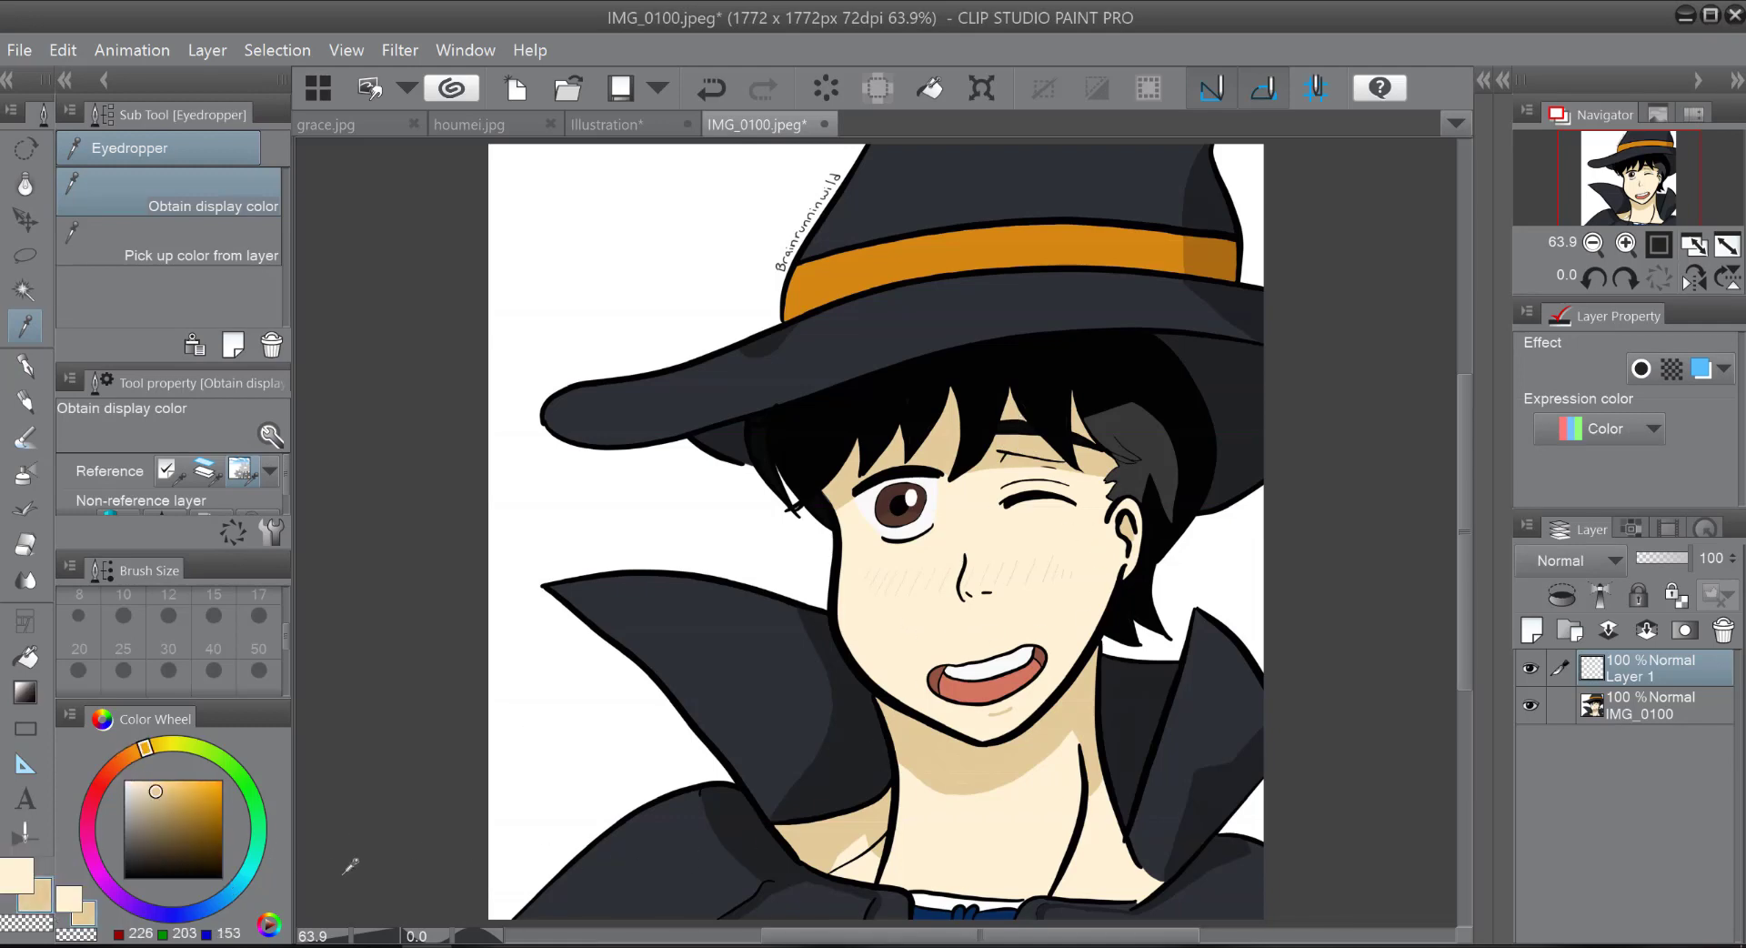
{"action": "left_click", "coordinate": [27, 877]}
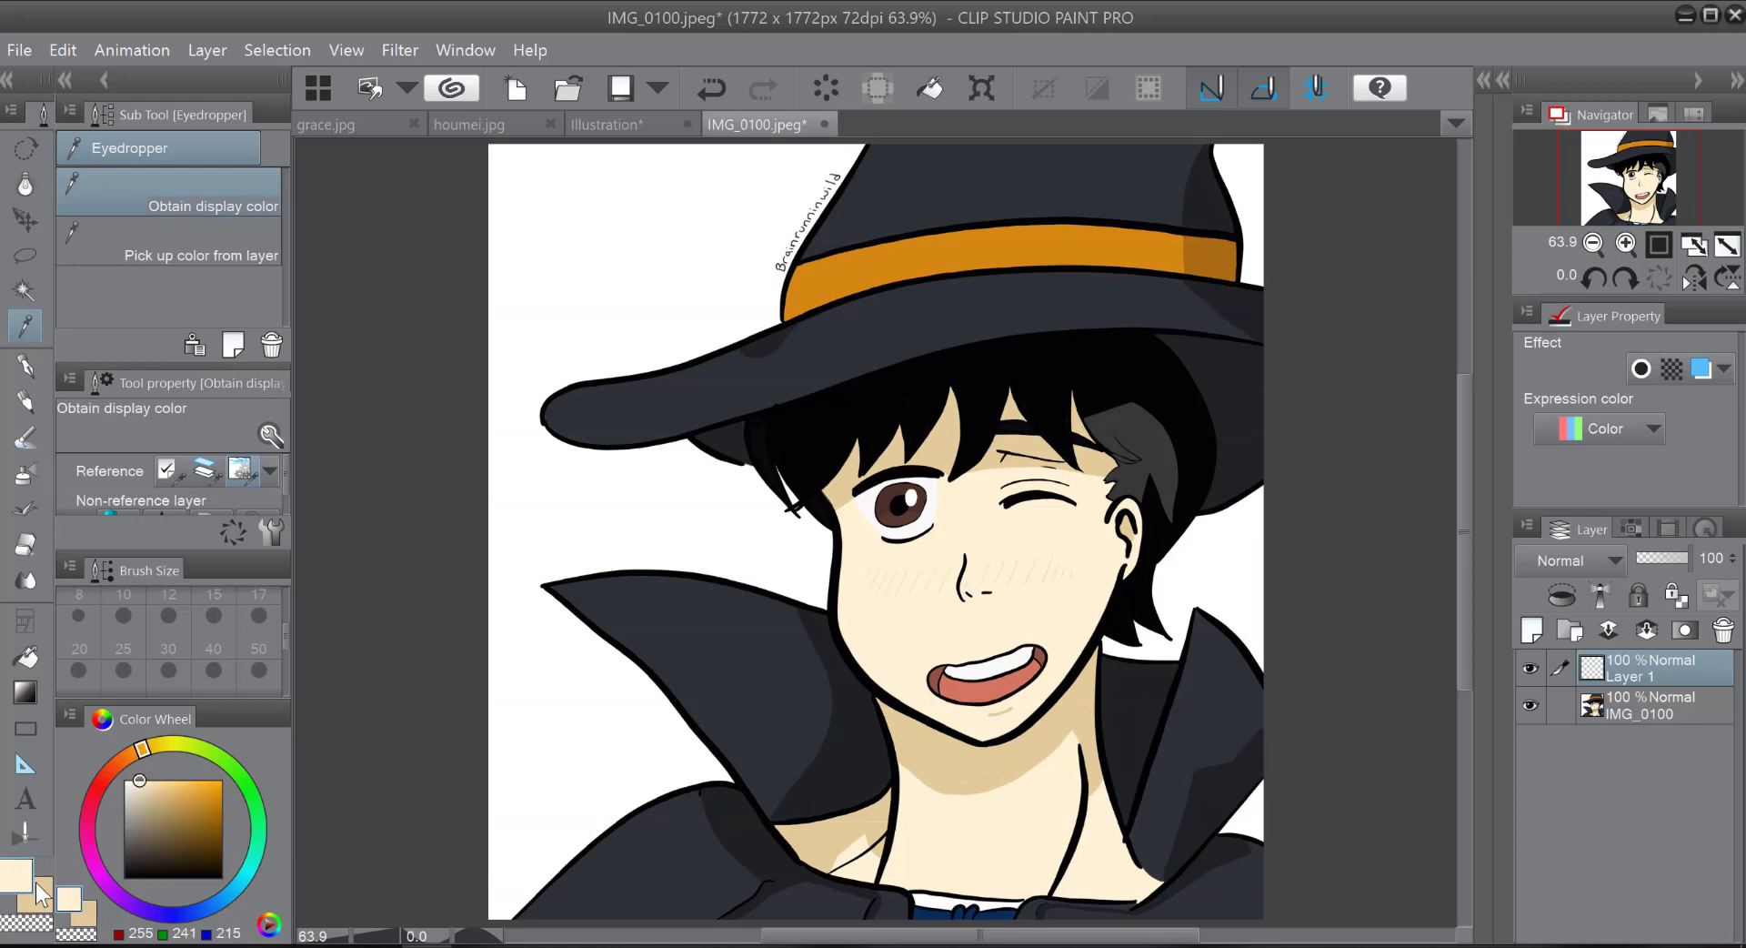
{"action": "left_click", "coordinate": [36, 896]}
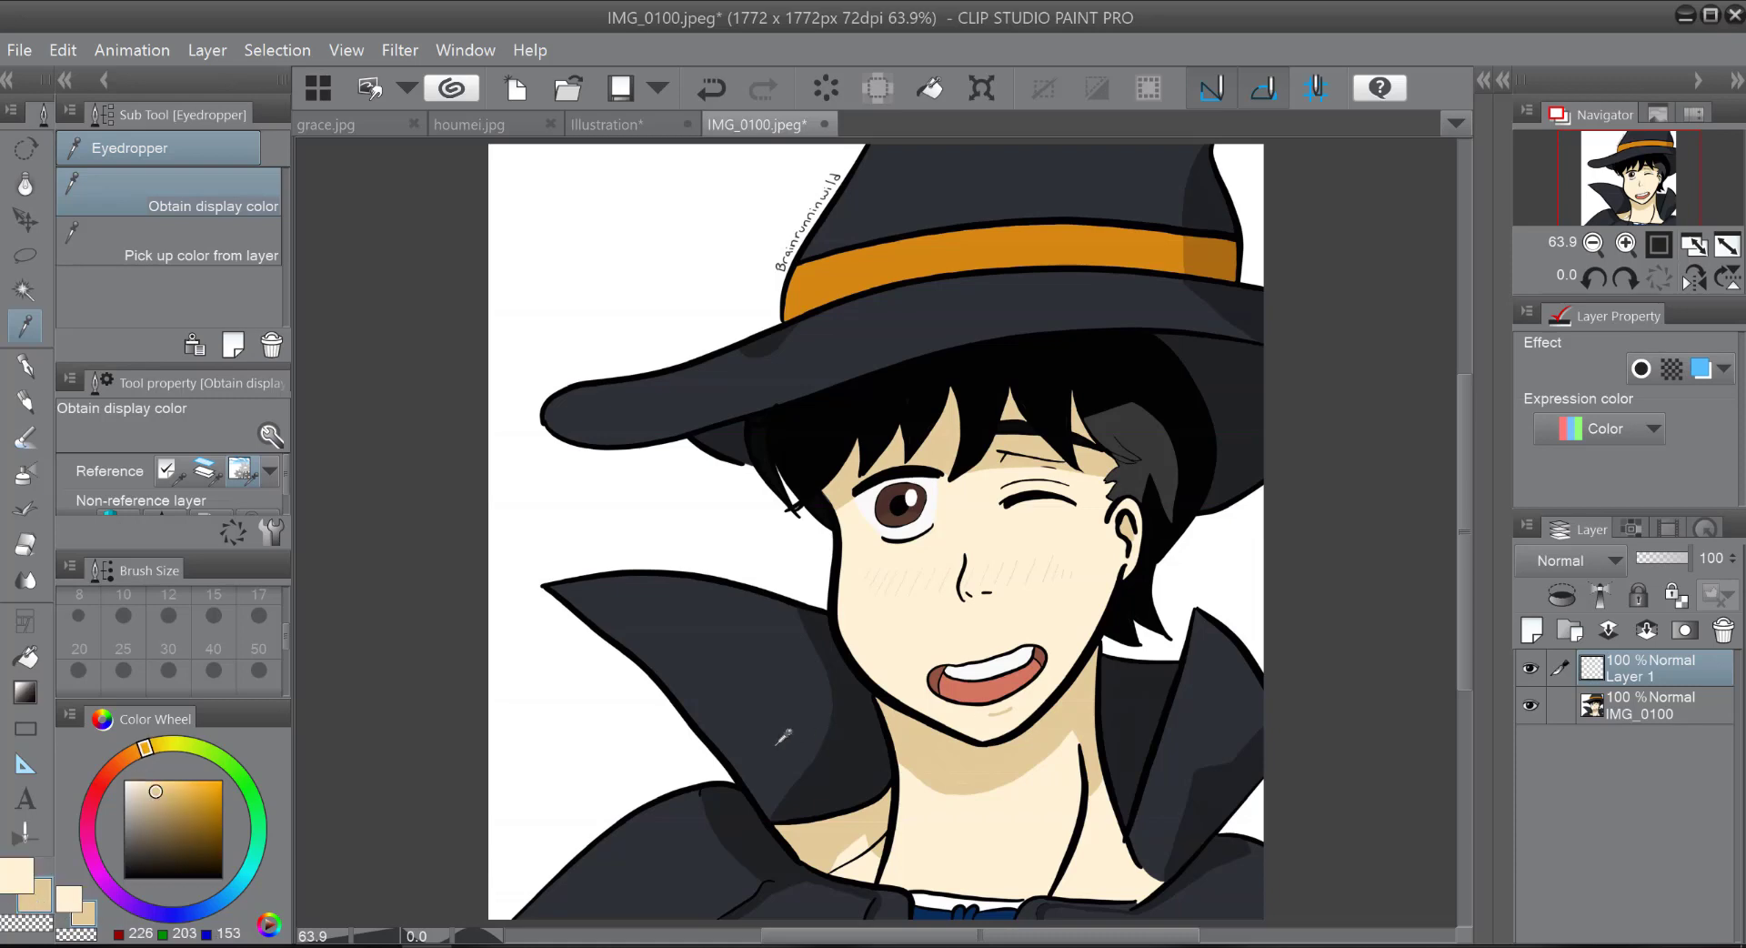
{"action": "left_click", "coordinate": [27, 877]}
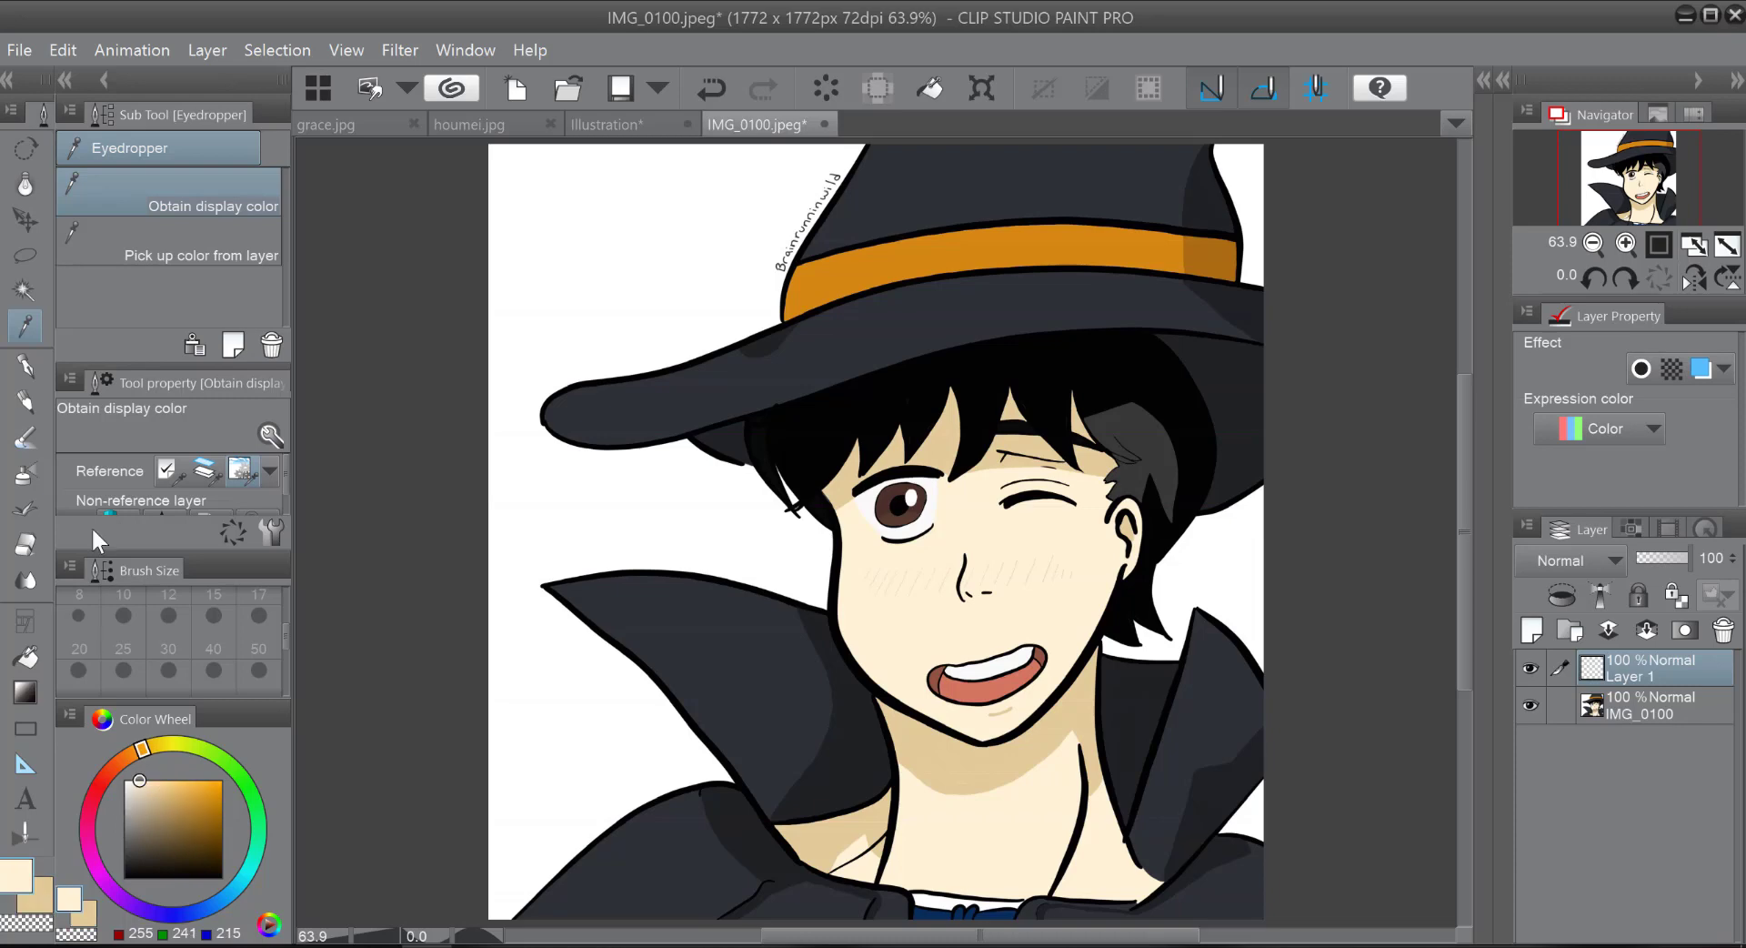
Step: Change the sub colour to a warm peach skin shade, RGB 255, 202, 166
{"action": "left_click", "coordinate": [41, 906]}
{"action": "left_click", "coordinate": [908, 642]}
{"action": "left_click", "coordinate": [155, 780]}
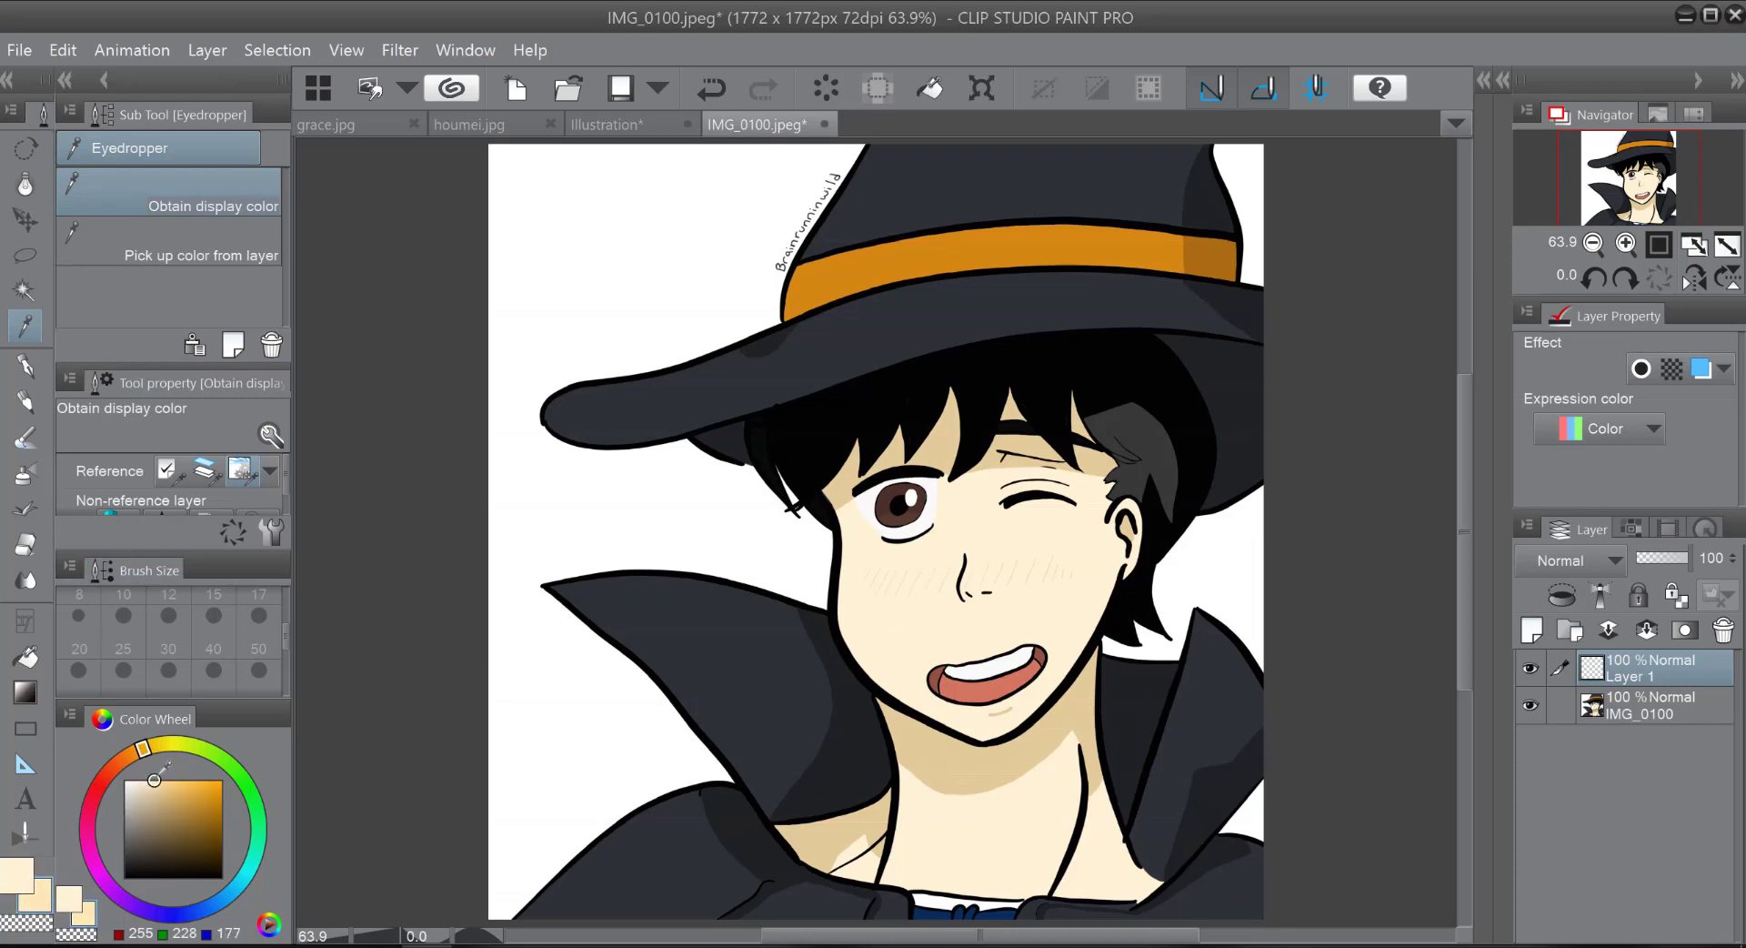
{"action": "mouse_move", "coordinate": [128, 755]}
{"action": "left_mouse_down"}
{"action": "mouse_move", "coordinate": [113, 768]}
{"action": "mouse_move", "coordinate": [122, 757]}
{"action": "left_mouse_up"}
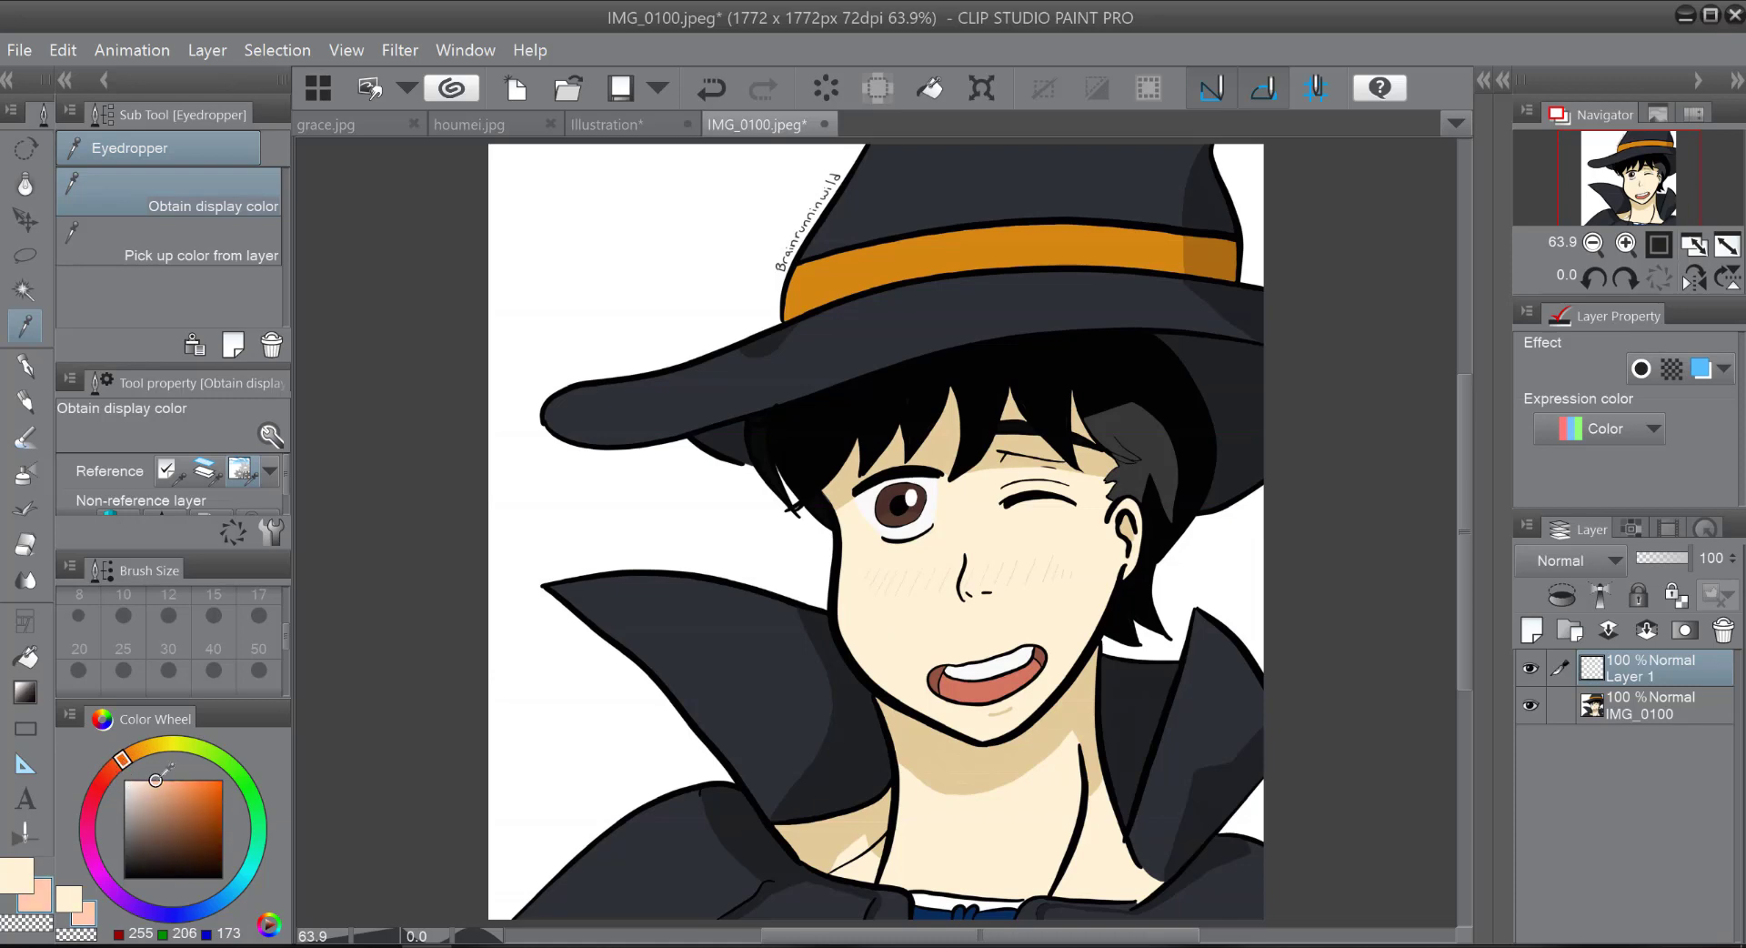
{"action": "left_click", "coordinate": [158, 780]}
Step: Paint peach shadows with the Dense watercolor brush, under the chin at size 50 and beneath the fringe at size 17
{"action": "left_click", "coordinate": [50, 433]}
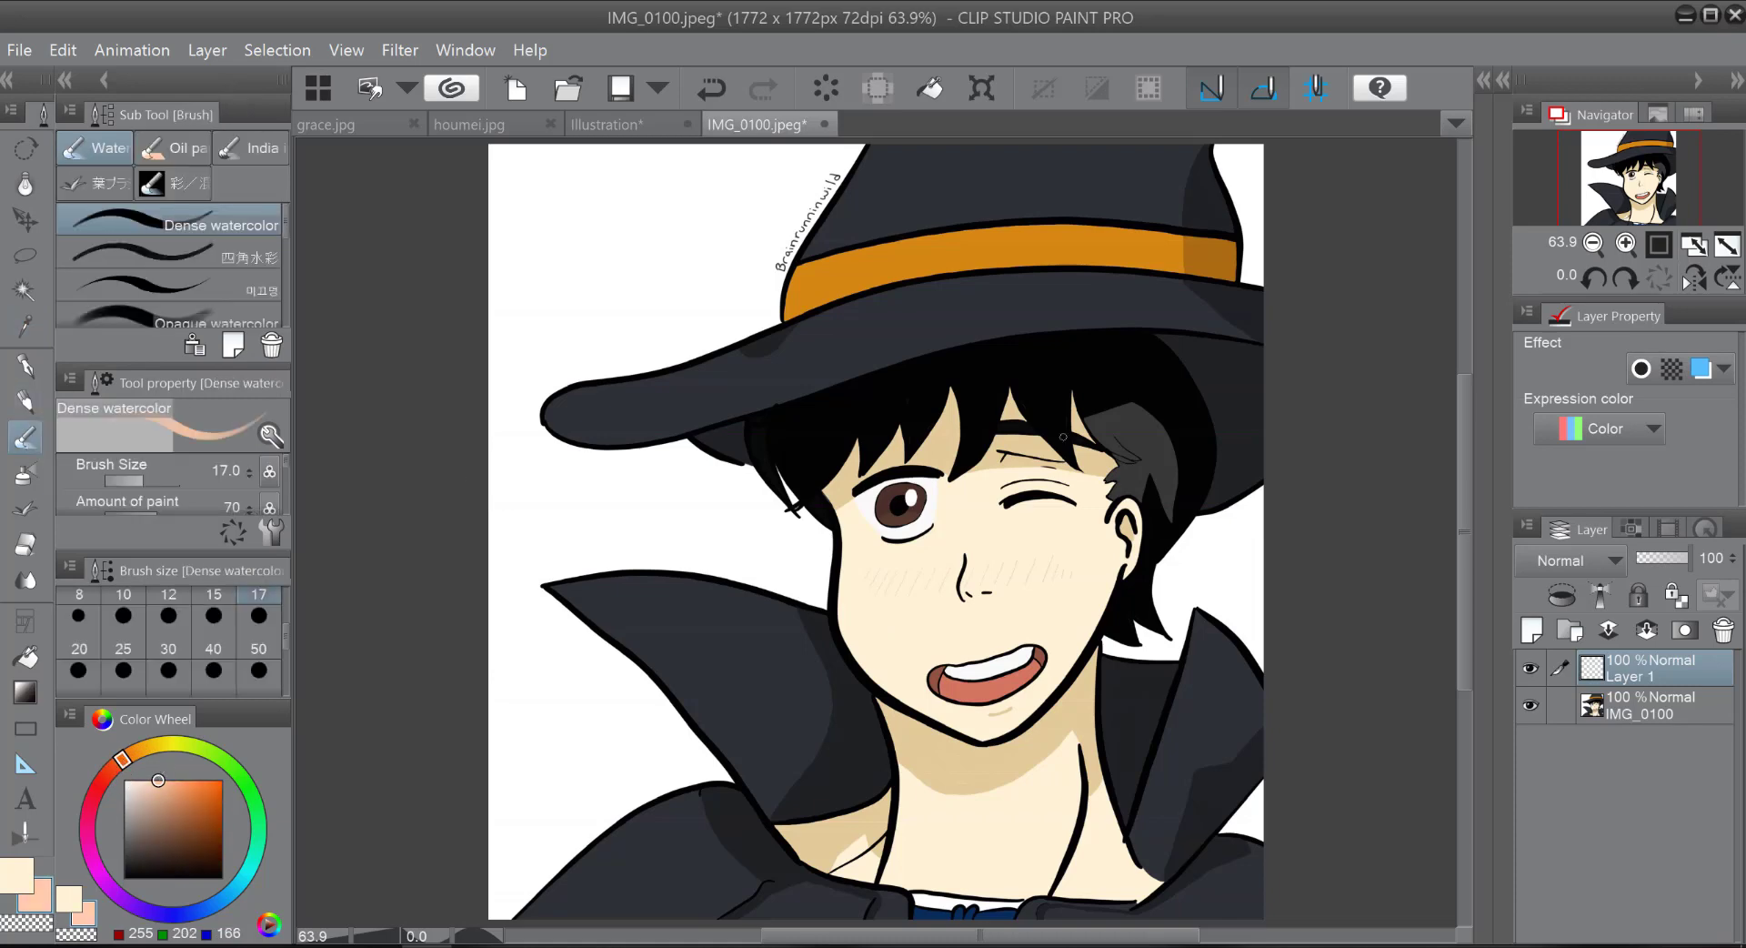
{"action": "left_click", "coordinate": [253, 670]}
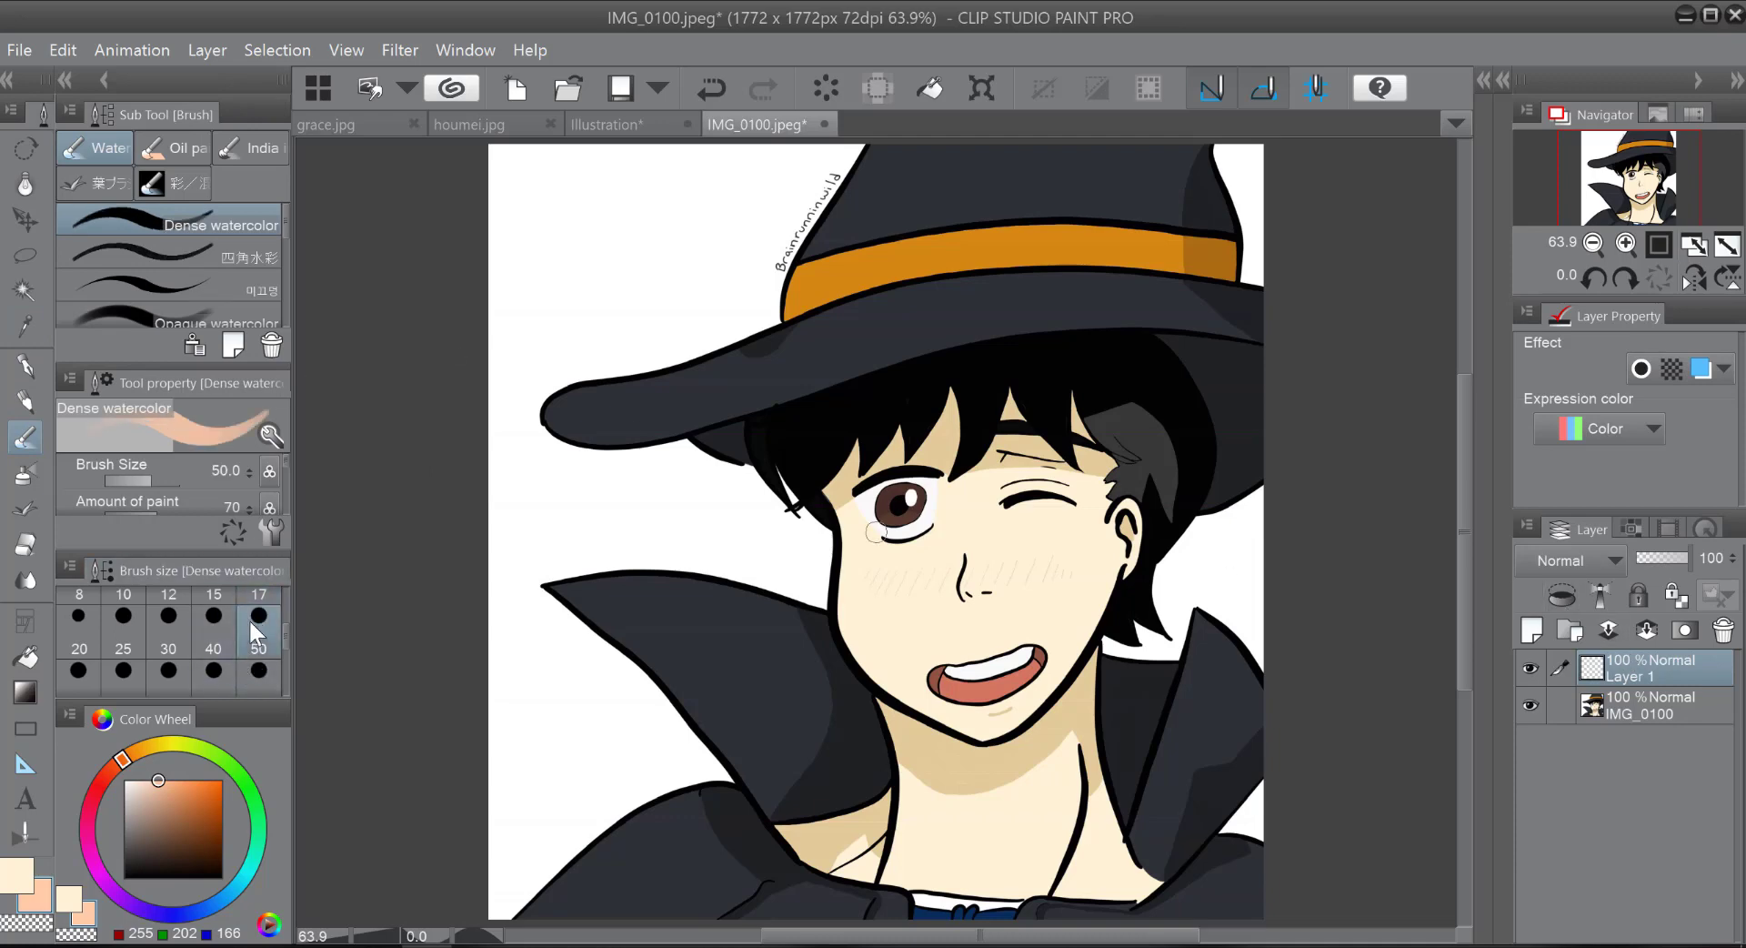
{"action": "mouse_move", "coordinate": [901, 748]}
{"action": "left_mouse_down"}
{"action": "mouse_move", "coordinate": [918, 742]}
{"action": "mouse_move", "coordinate": [893, 718]}
{"action": "mouse_move", "coordinate": [955, 781]}
{"action": "mouse_move", "coordinate": [937, 746]}
{"action": "mouse_move", "coordinate": [1000, 777]}
{"action": "mouse_move", "coordinate": [1067, 712]}
{"action": "left_mouse_up"}
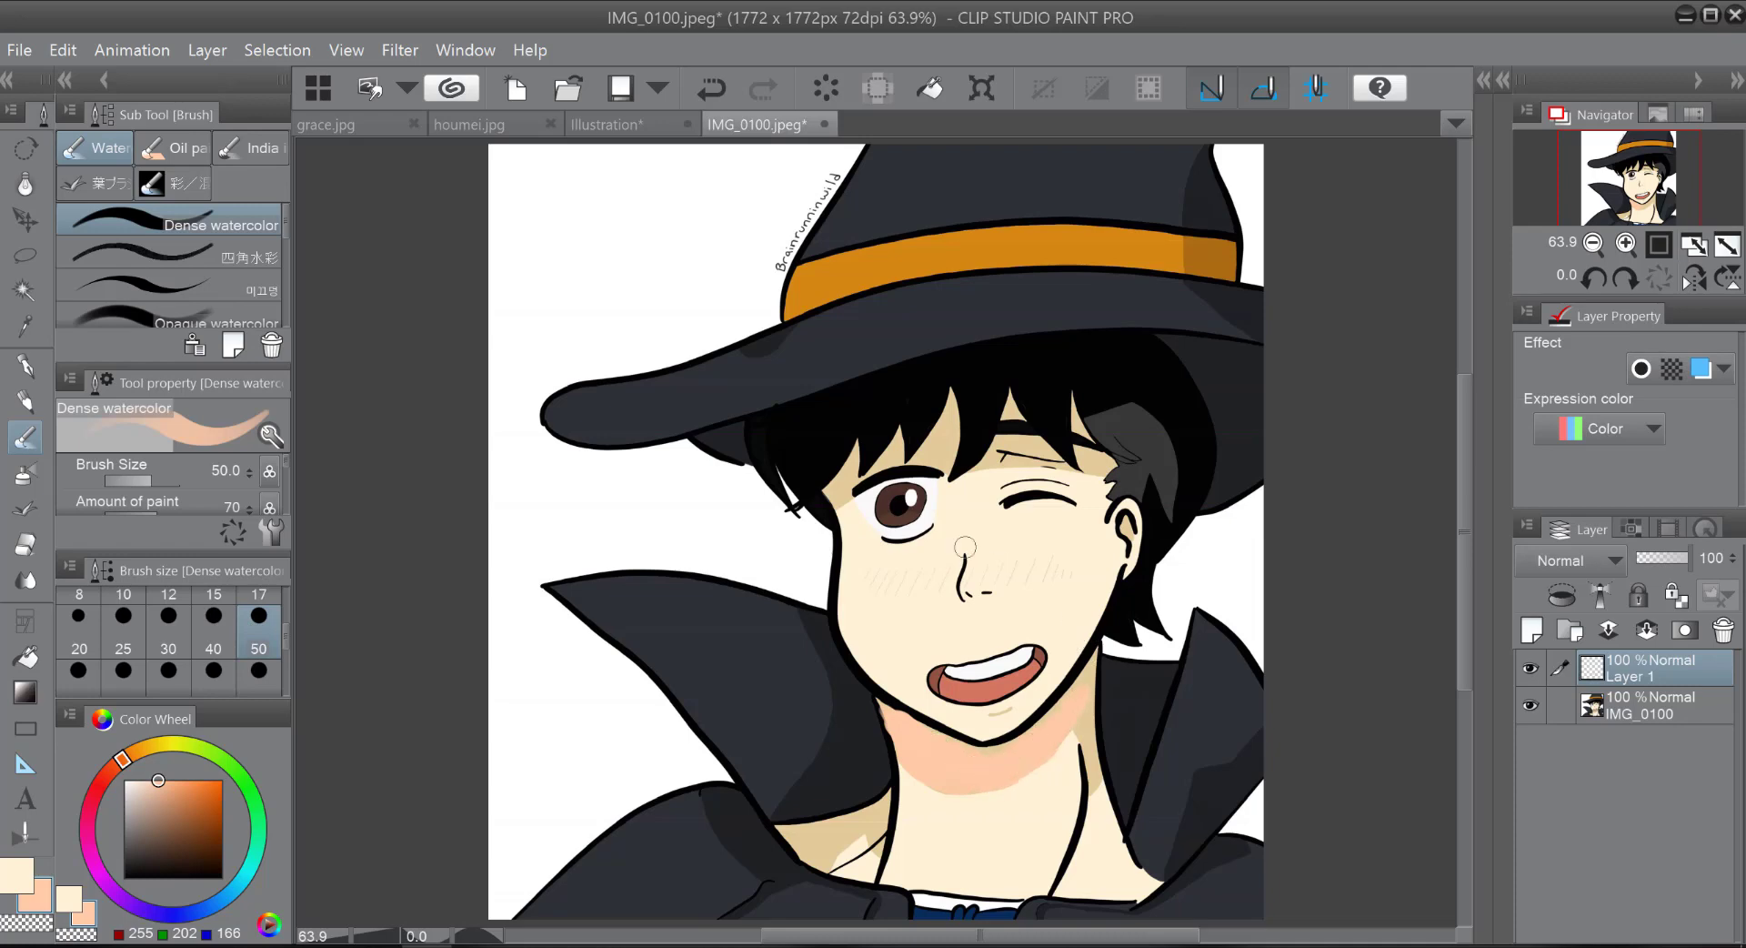
{"action": "left_click", "coordinate": [259, 605]}
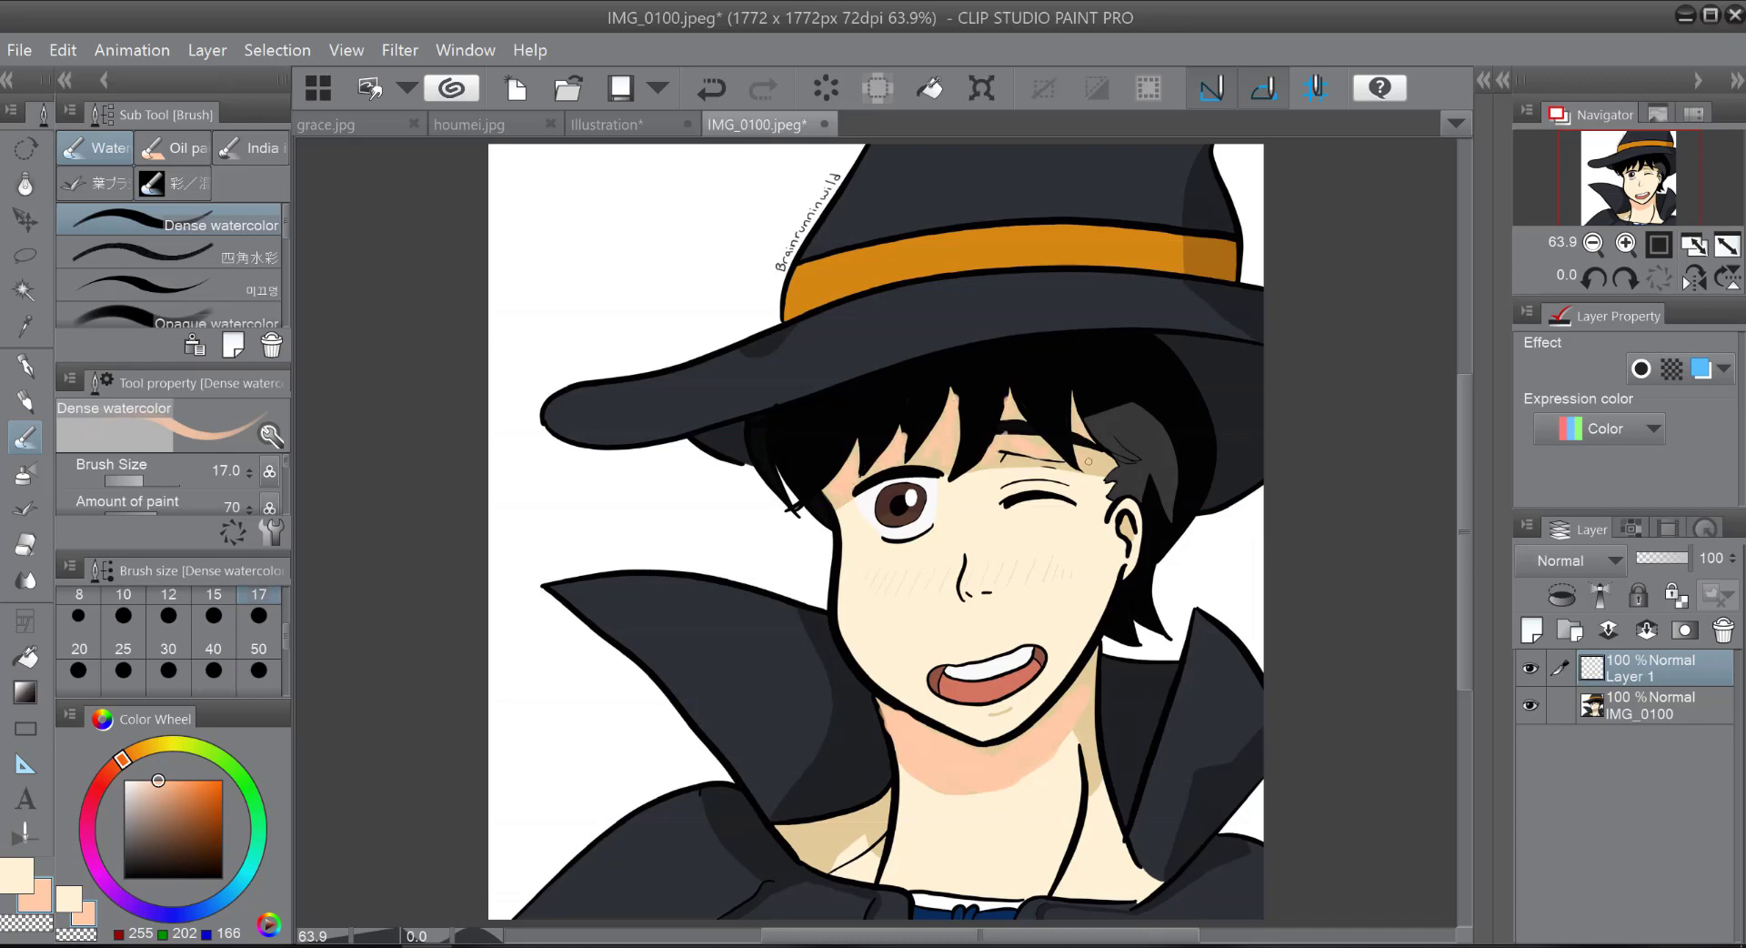
Step: Duplicate the IMG_0100 layer and merge Layer 1 down into the copy
{"action": "left_click", "coordinate": [1608, 702]}
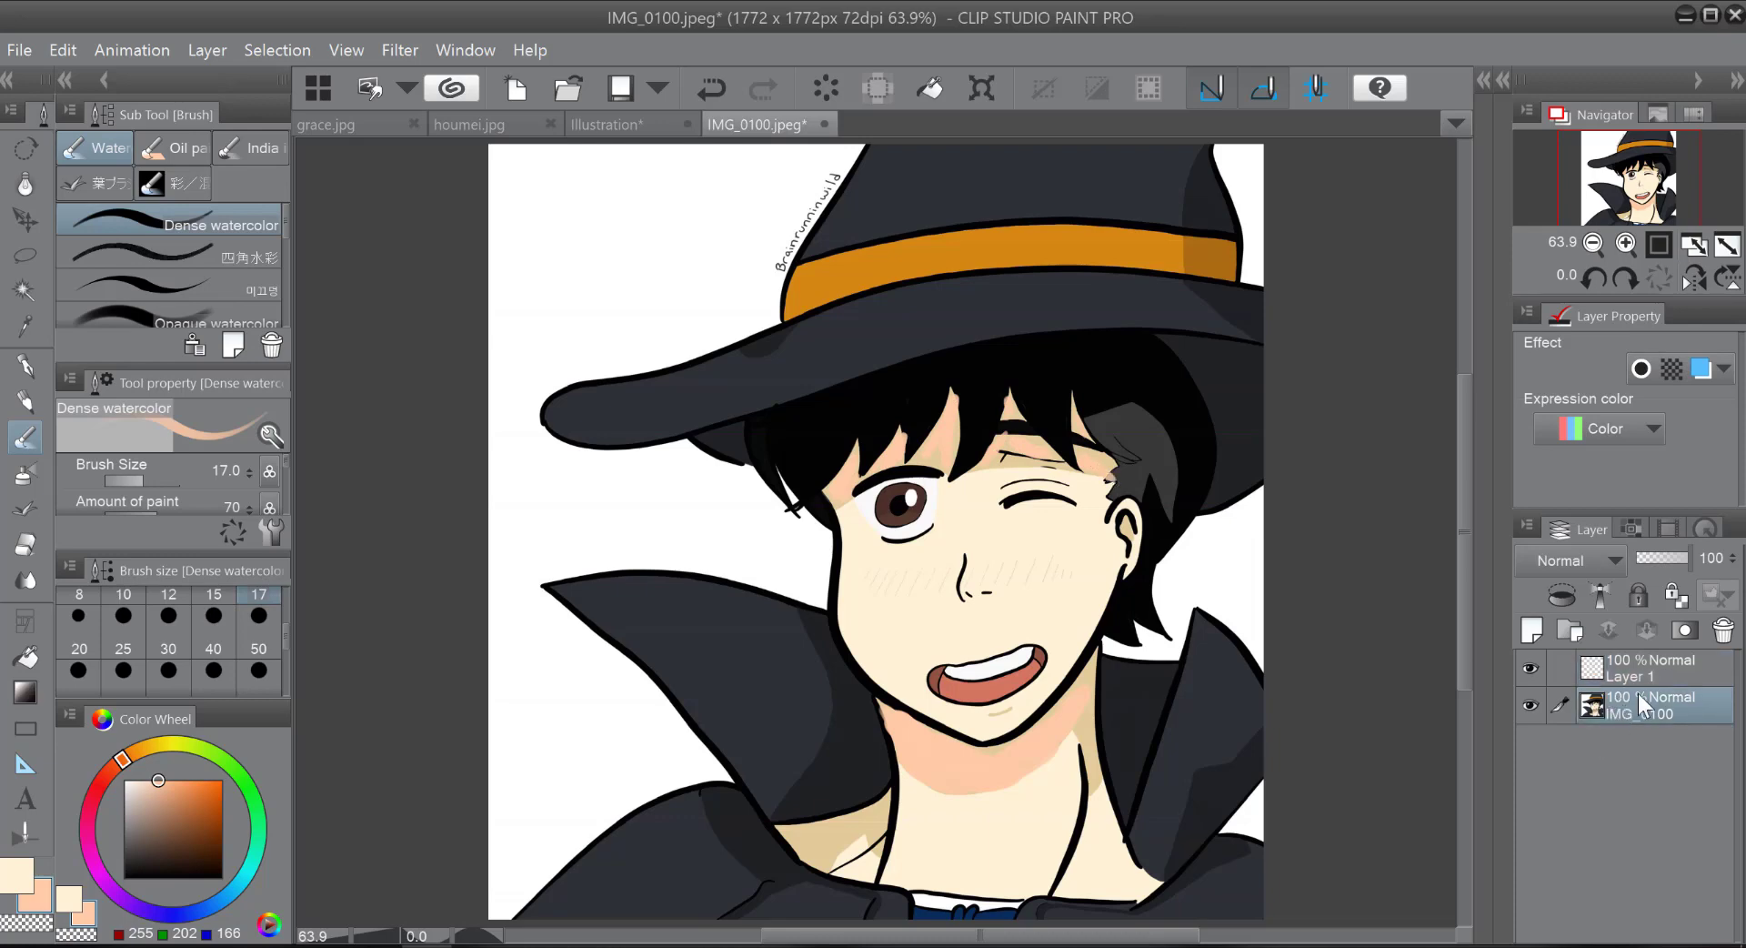
{"action": "right_click", "coordinate": [1638, 695]}
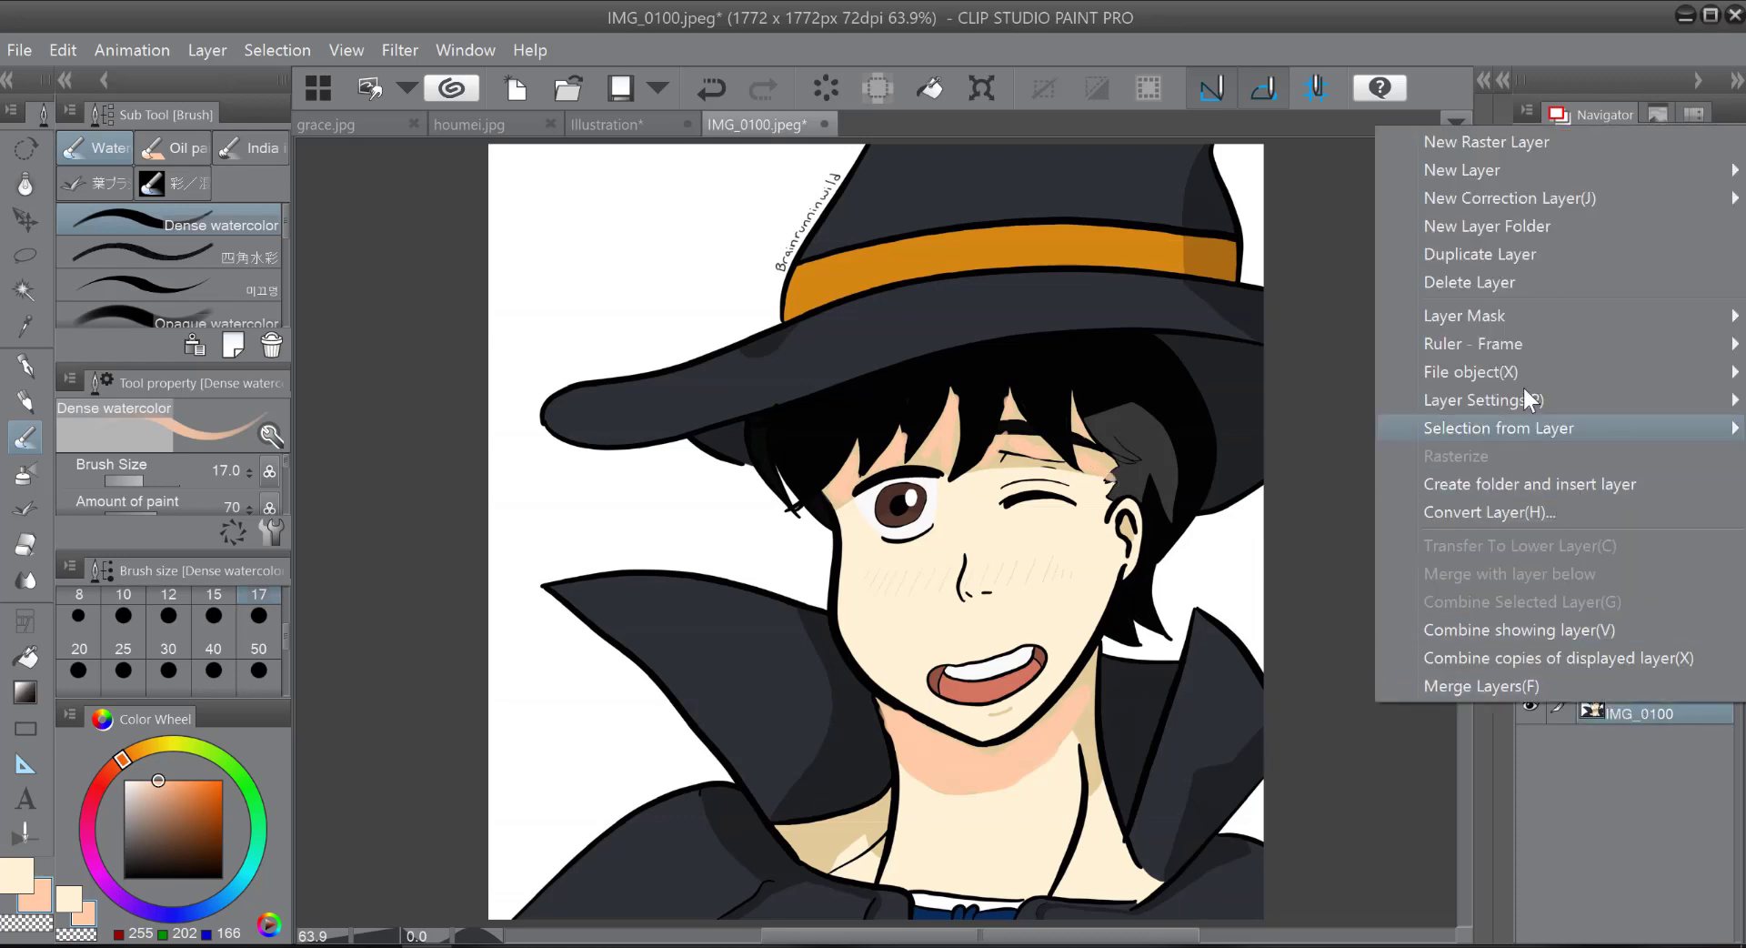
{"action": "left_click", "coordinate": [1546, 254]}
{"action": "left_click", "coordinate": [1624, 668]}
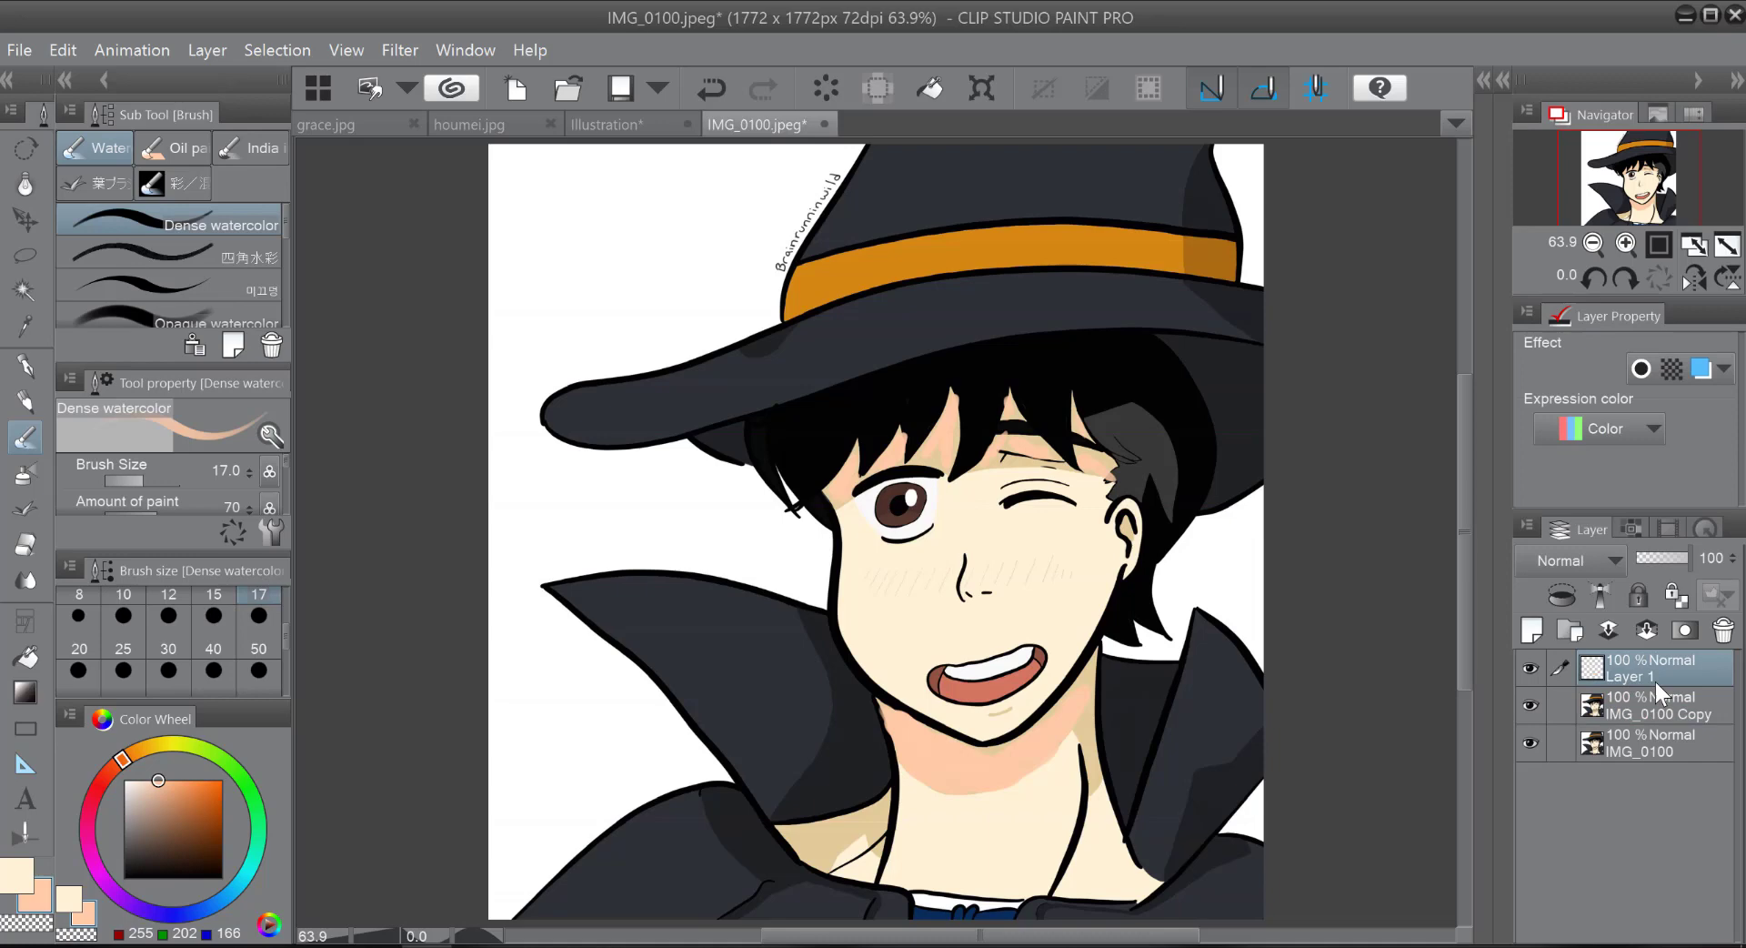
{"action": "left_click", "coordinate": [1644, 626]}
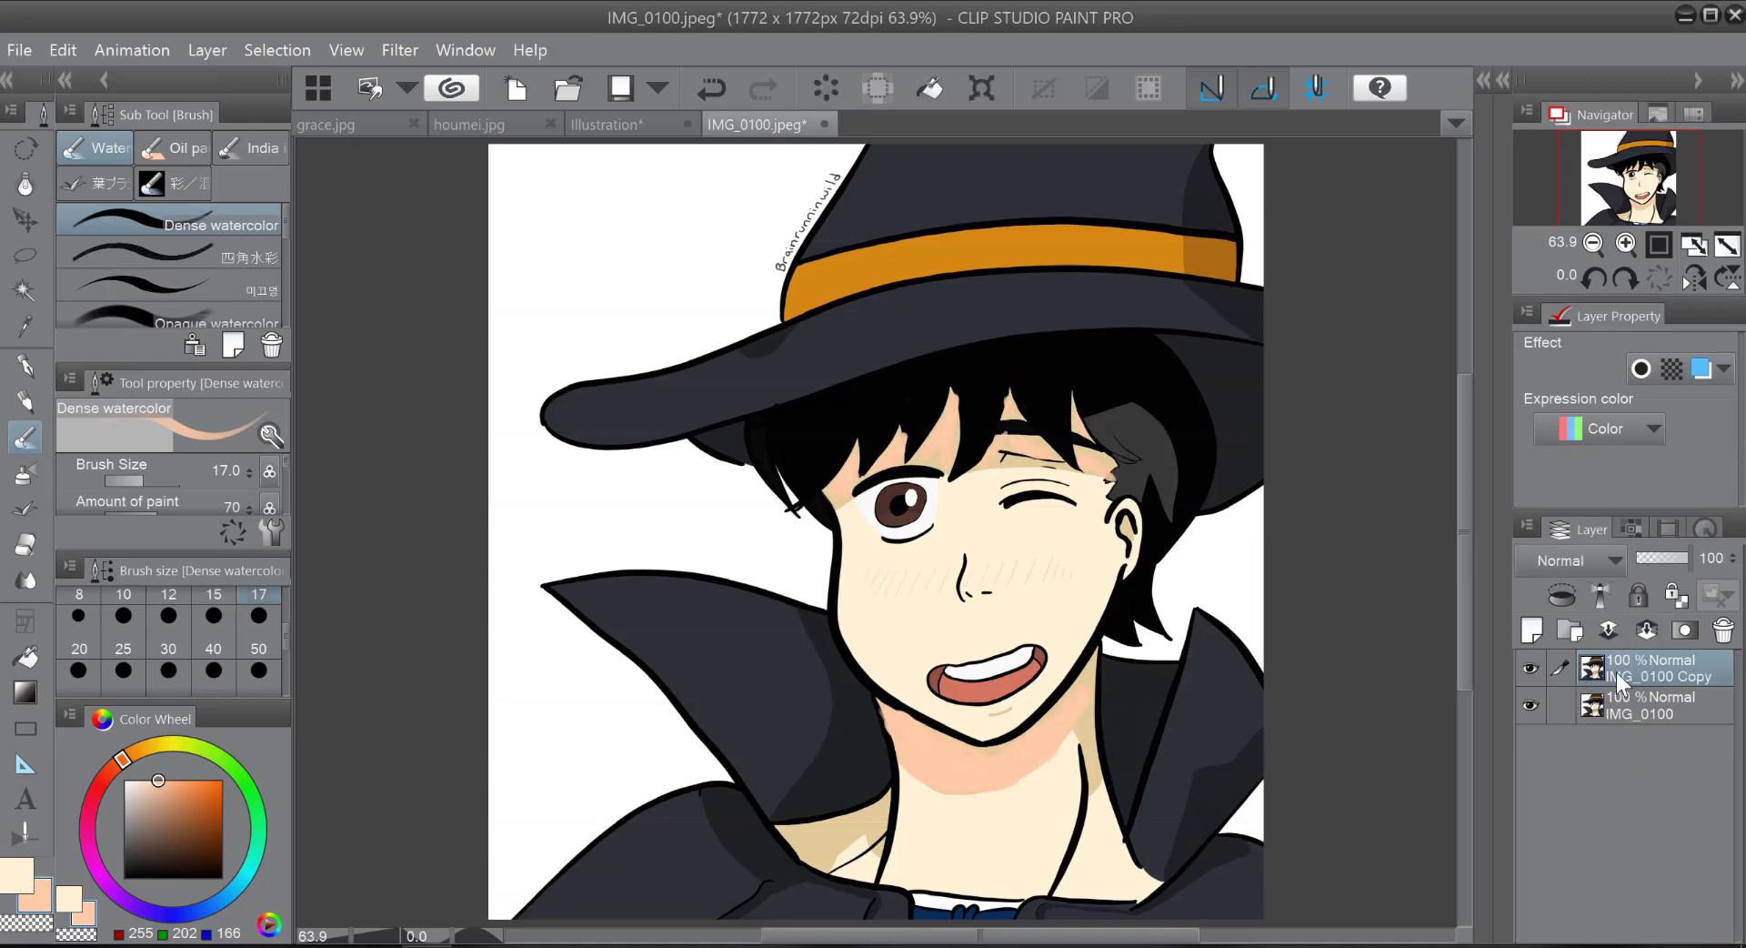
{"action": "left_click", "coordinate": [1529, 701]}
{"action": "left_click", "coordinate": [1531, 705]}
{"action": "left_click", "coordinate": [258, 669]}
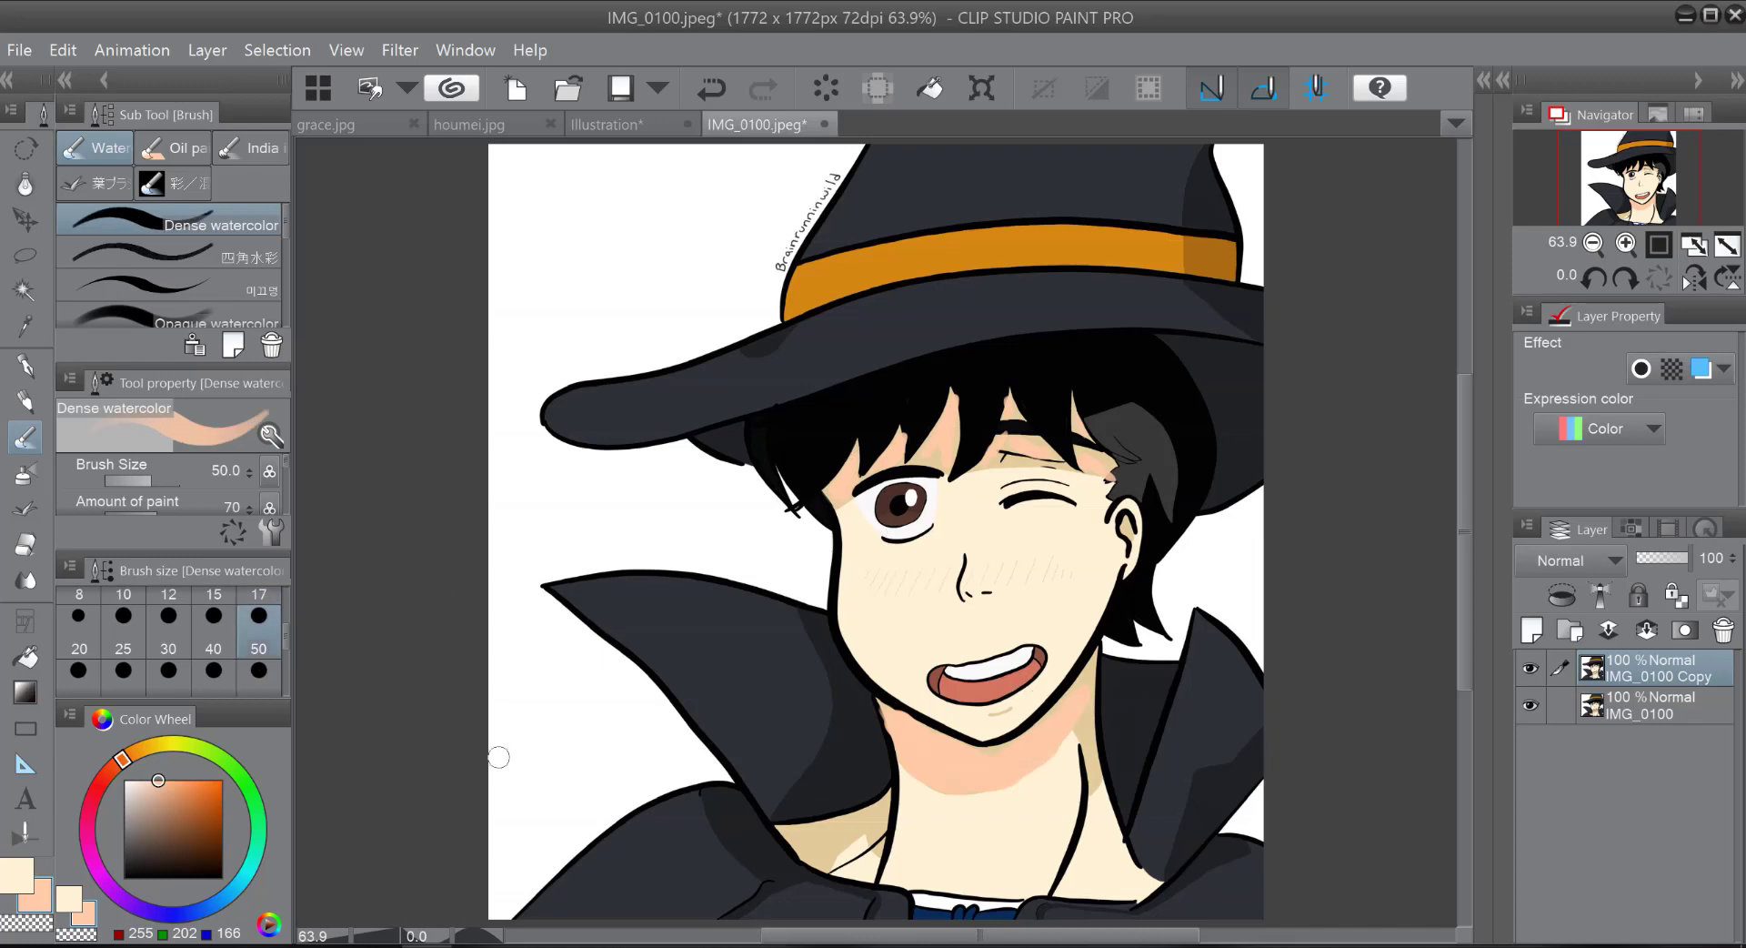
{"action": "left_click", "coordinate": [214, 671]}
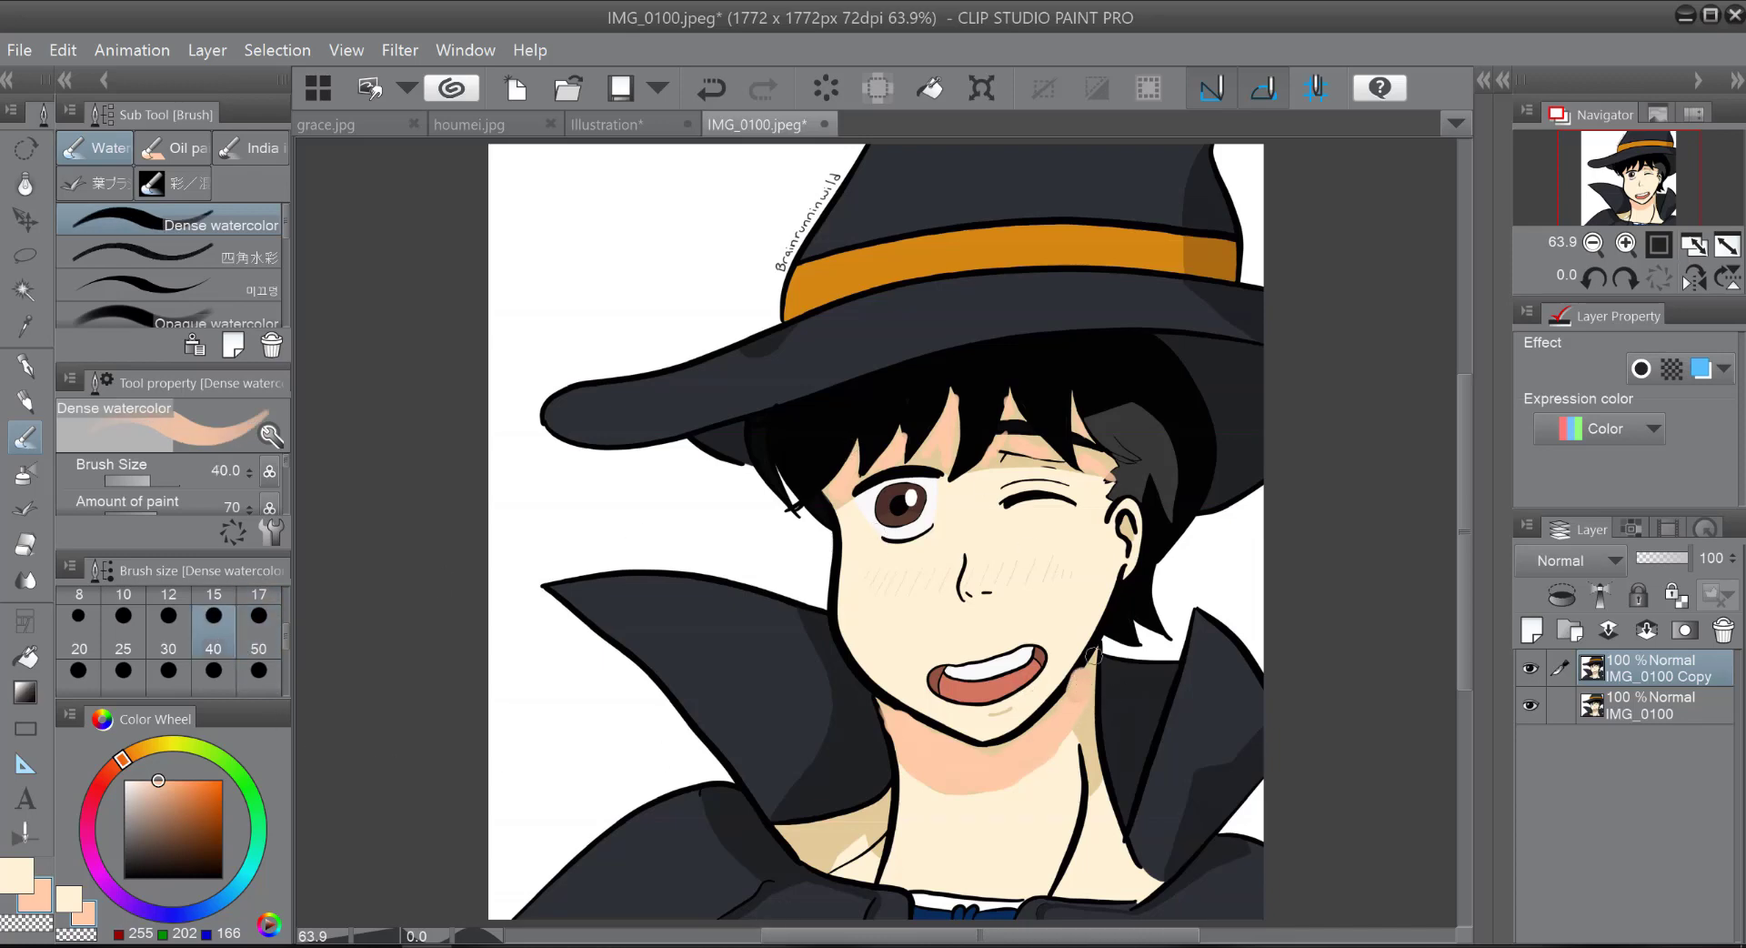
{"action": "key", "text": "ctrl+z"}
Step: Shade the sides of the neck, the collarbone, the forehead and the inner ear in peach with the brush at size 20
{"action": "left_click", "coordinate": [87, 644]}
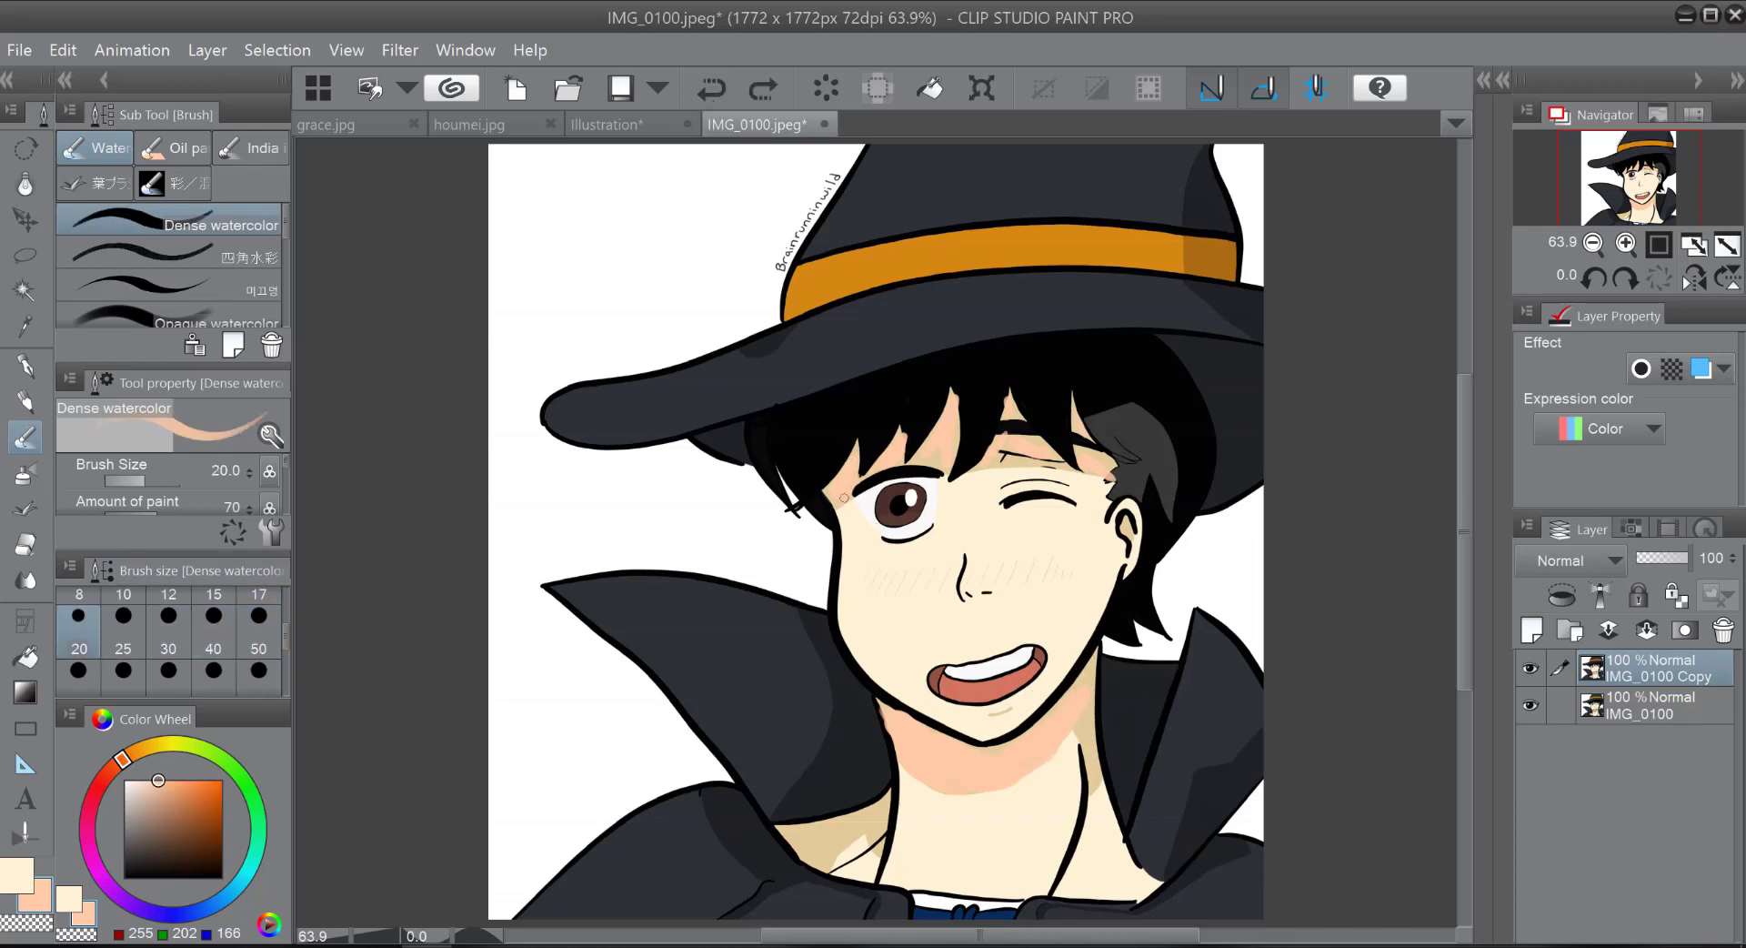
{"action": "left_click_drag", "start_coordinate": [1085, 722], "coordinate": [1083, 770]}
{"action": "left_click_drag", "start_coordinate": [895, 797], "coordinate": [876, 844]}
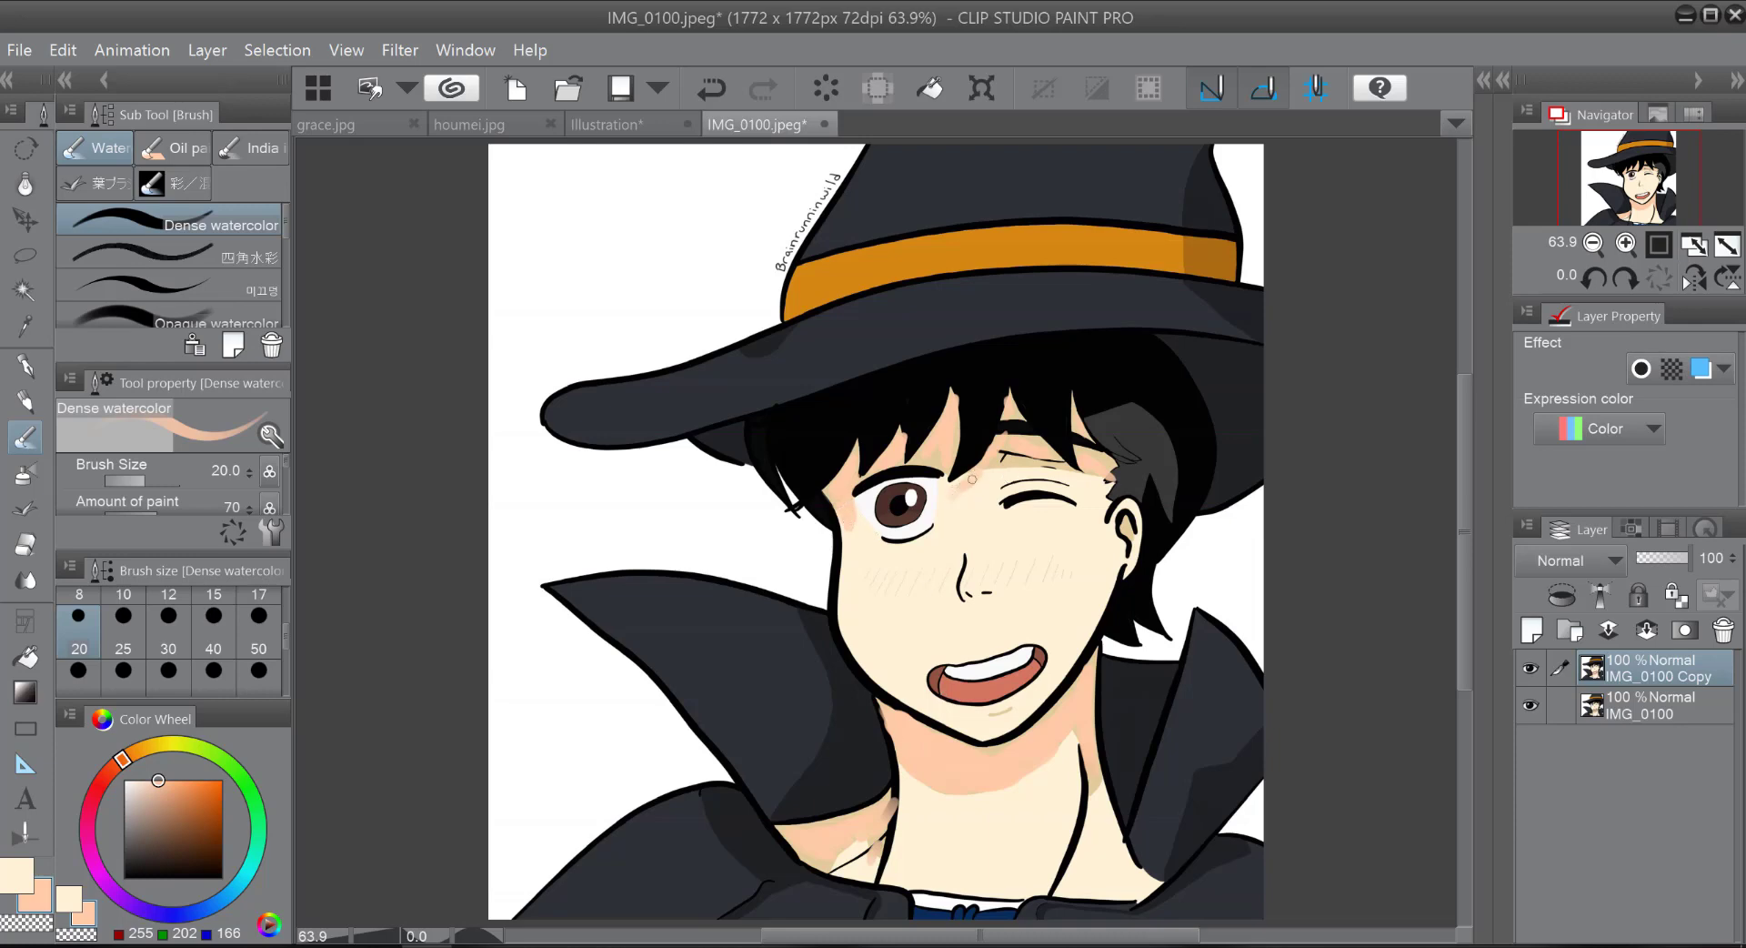
{"action": "left_click_drag", "start_coordinate": [1005, 461], "coordinate": [1105, 473]}
{"action": "left_click_drag", "start_coordinate": [1075, 415], "coordinate": [1082, 434]}
{"action": "left_click_drag", "start_coordinate": [1127, 538], "coordinate": [1131, 542]}
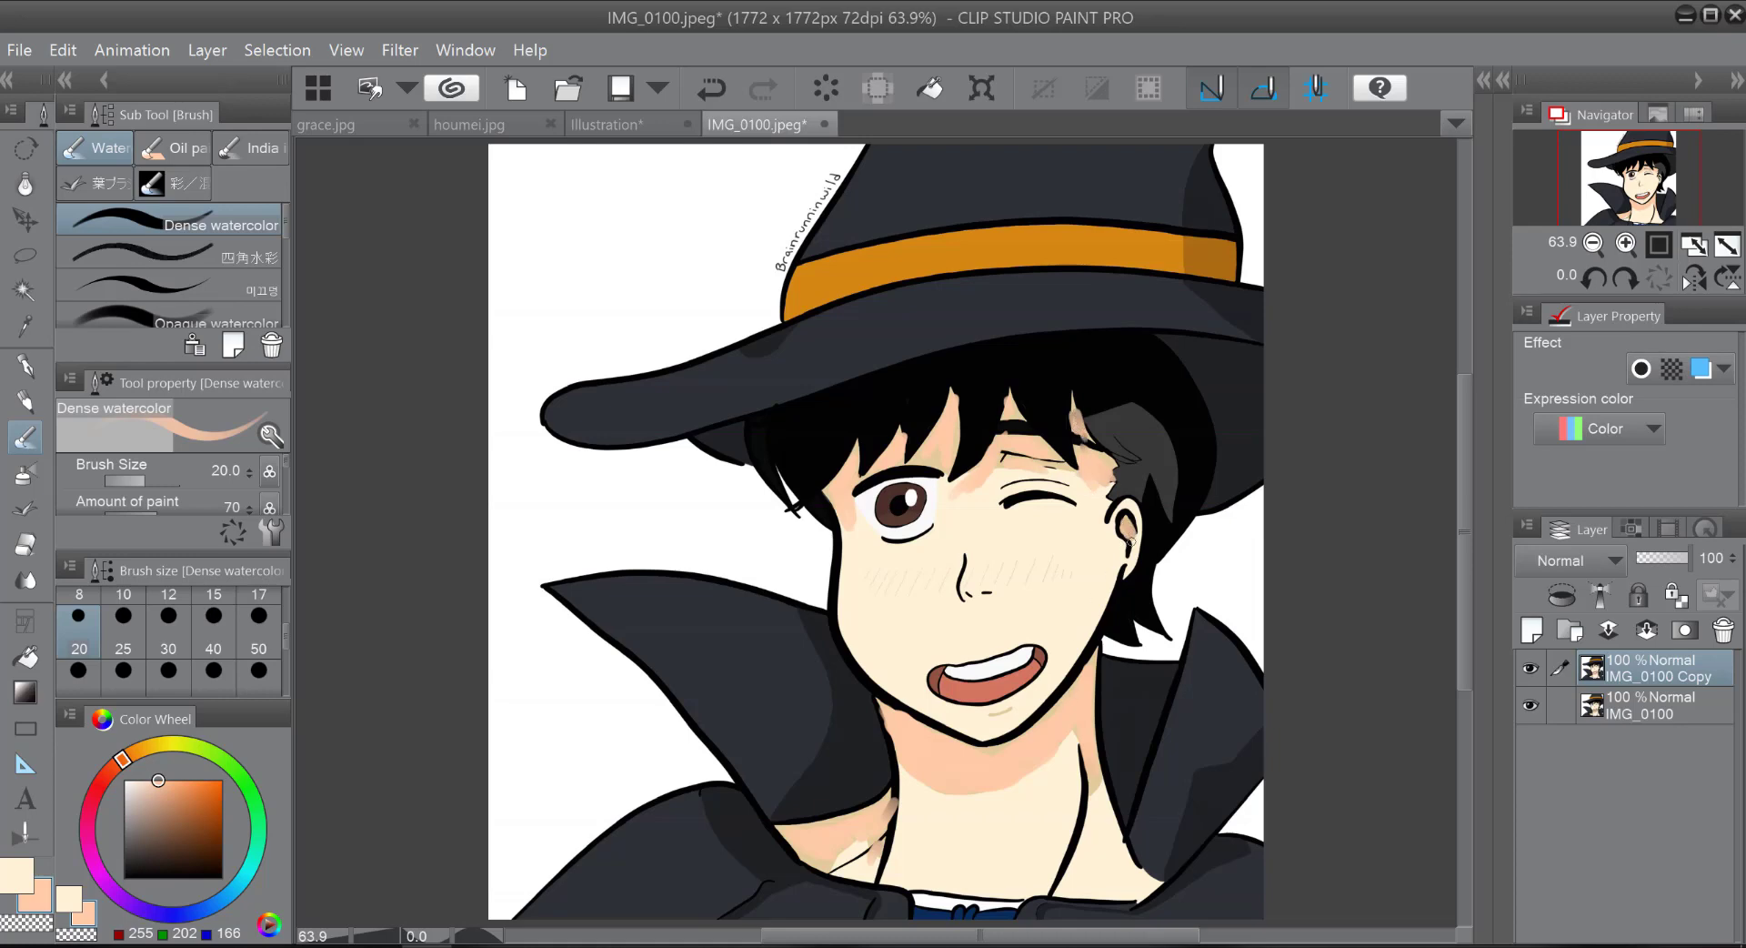
Step: Add a new raster layer and sketch a black sun with short rays in the white space beside the hat using the pen
{"action": "left_click", "coordinate": [1532, 629]}
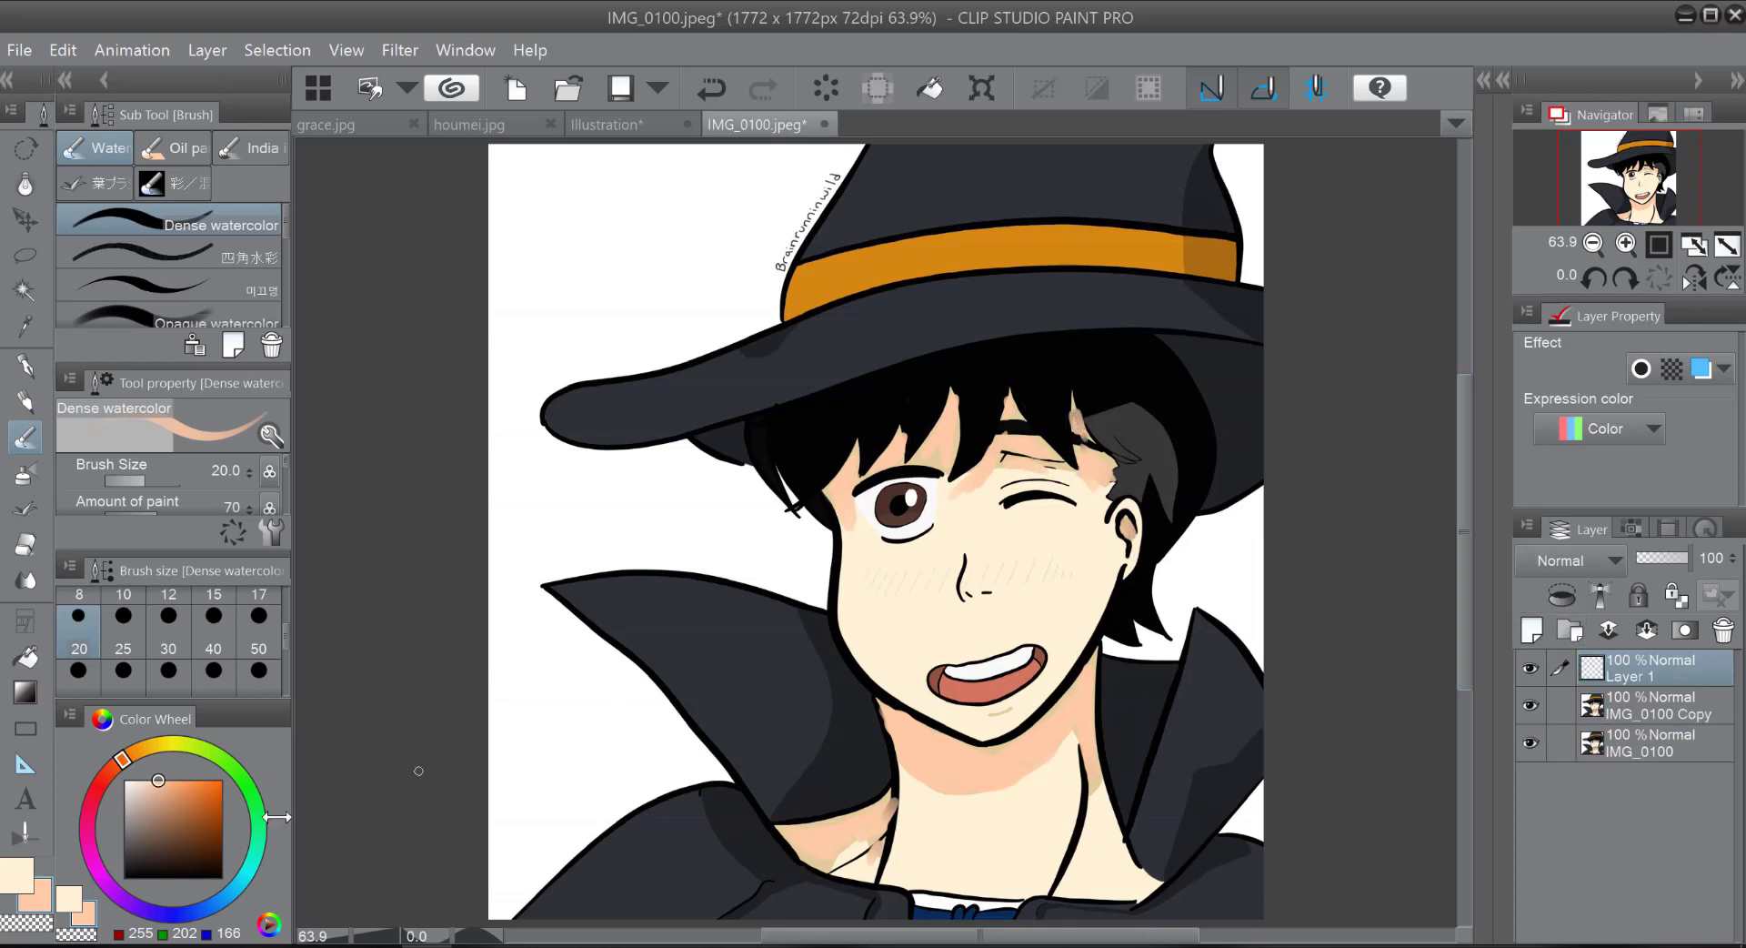
{"action": "left_click", "coordinate": [24, 364]}
{"action": "mouse_move", "coordinate": [532, 221]}
{"action": "left_mouse_down"}
{"action": "mouse_move", "coordinate": [520, 278]}
{"action": "mouse_move", "coordinate": [592, 241]}
{"action": "mouse_move", "coordinate": [558, 228]}
{"action": "mouse_move", "coordinate": [634, 192]}
{"action": "left_mouse_up"}
{"action": "mouse_move", "coordinate": [624, 234]}
{"action": "left_mouse_down"}
{"action": "mouse_move", "coordinate": [640, 237]}
{"action": "mouse_move", "coordinate": [631, 274]}
{"action": "left_mouse_up"}
{"action": "left_click_drag", "start_coordinate": [588, 317], "coordinate": [545, 352]}
{"action": "left_click", "coordinate": [508, 345]}
{"action": "left_click", "coordinate": [489, 237]}
{"action": "left_click", "coordinate": [503, 194]}
Step: On the IMG_0100 Copy layer, paint peach watercolor shading around the winking eye and beside the nose at size 20
{"action": "left_click", "coordinate": [25, 437]}
{"action": "left_click", "coordinate": [38, 899]}
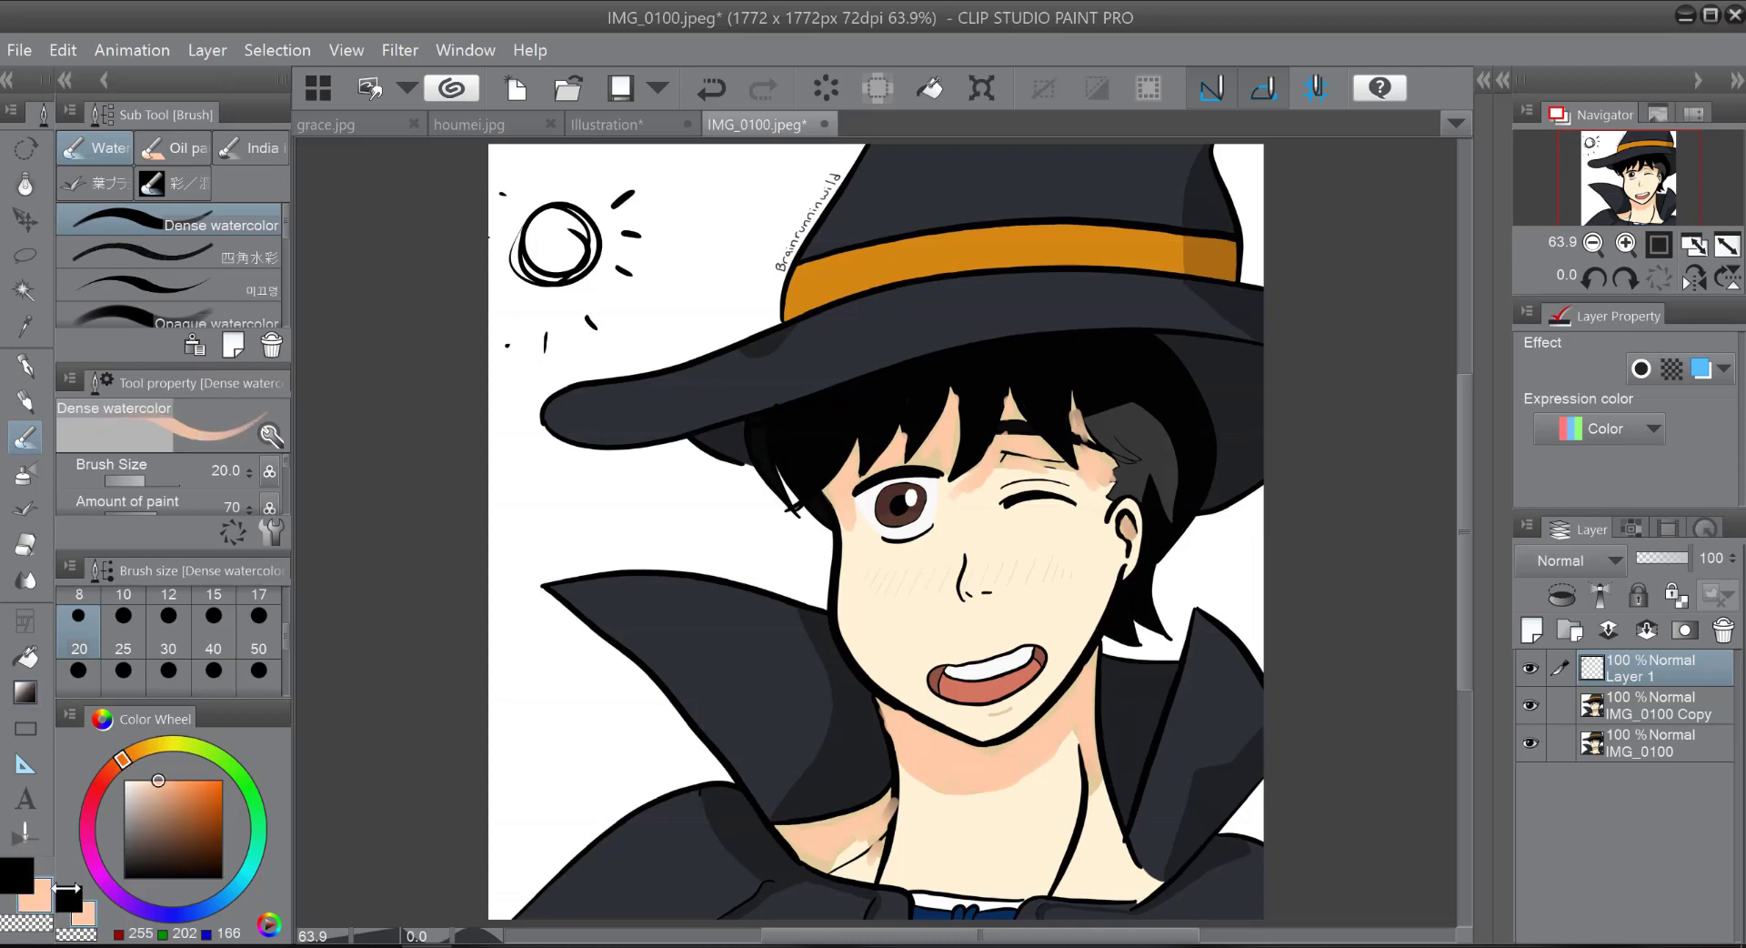
{"action": "left_click", "coordinate": [1661, 708]}
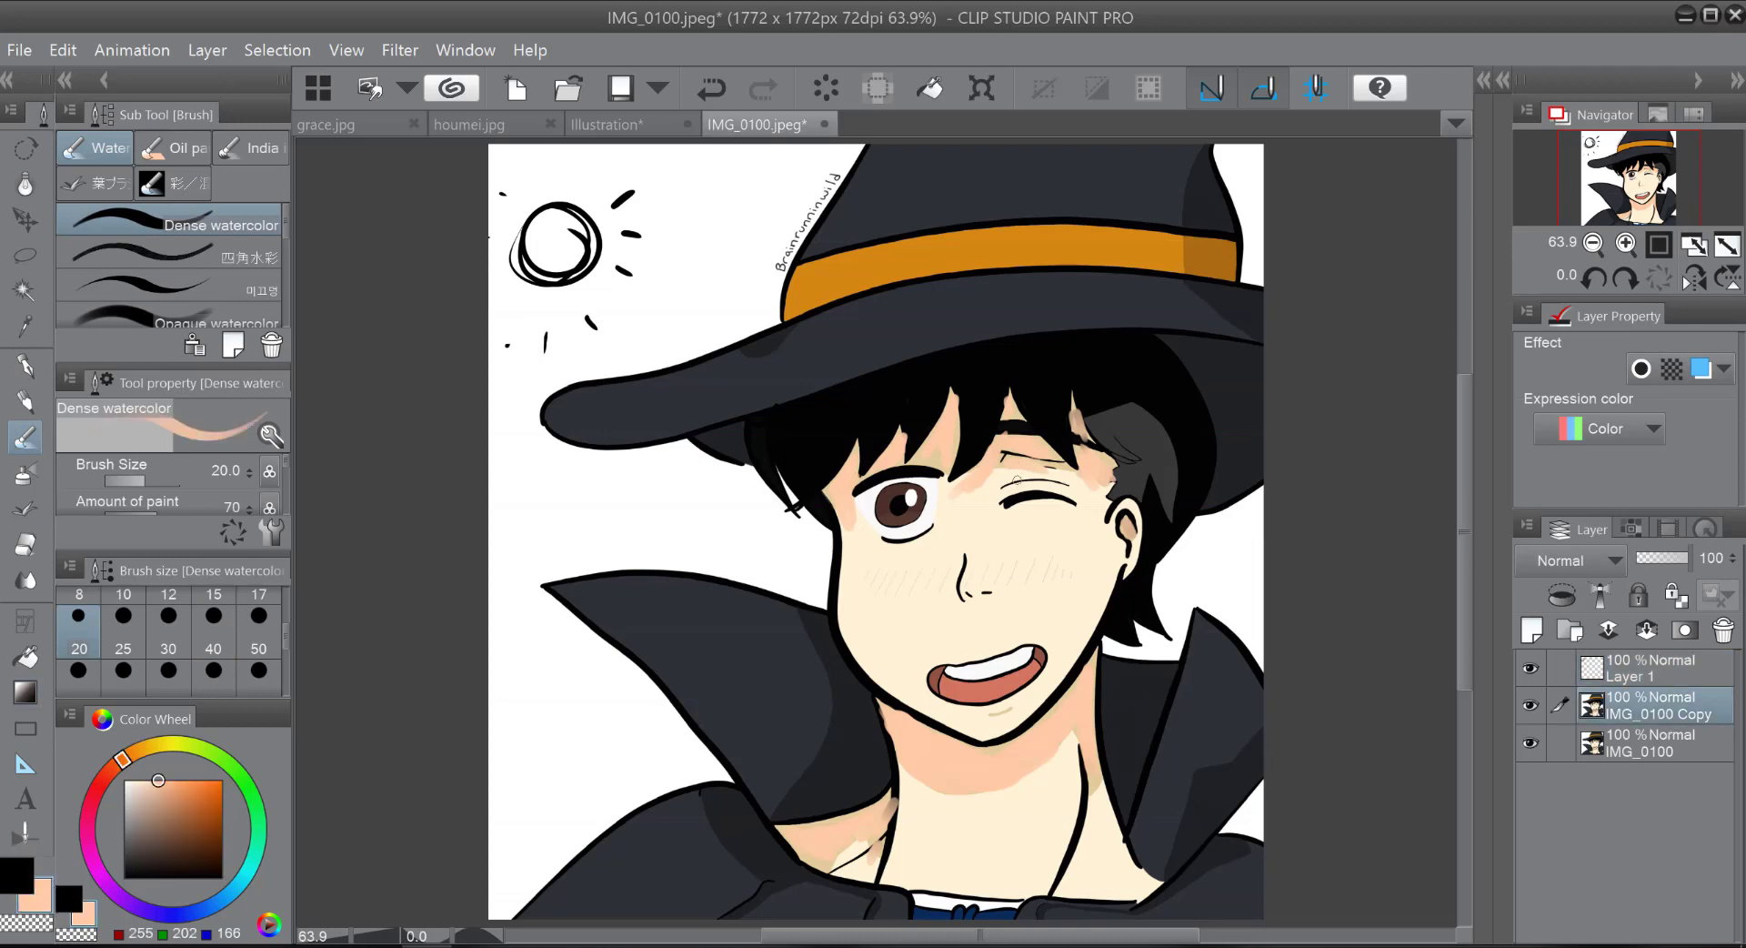
{"action": "mouse_move", "coordinate": [958, 503]}
{"action": "left_mouse_down"}
{"action": "mouse_move", "coordinate": [1041, 475]}
{"action": "mouse_move", "coordinate": [1087, 499]}
{"action": "mouse_move", "coordinate": [1065, 530]}
{"action": "mouse_move", "coordinate": [1093, 499]}
{"action": "mouse_move", "coordinate": [1106, 518]}
{"action": "left_mouse_up"}
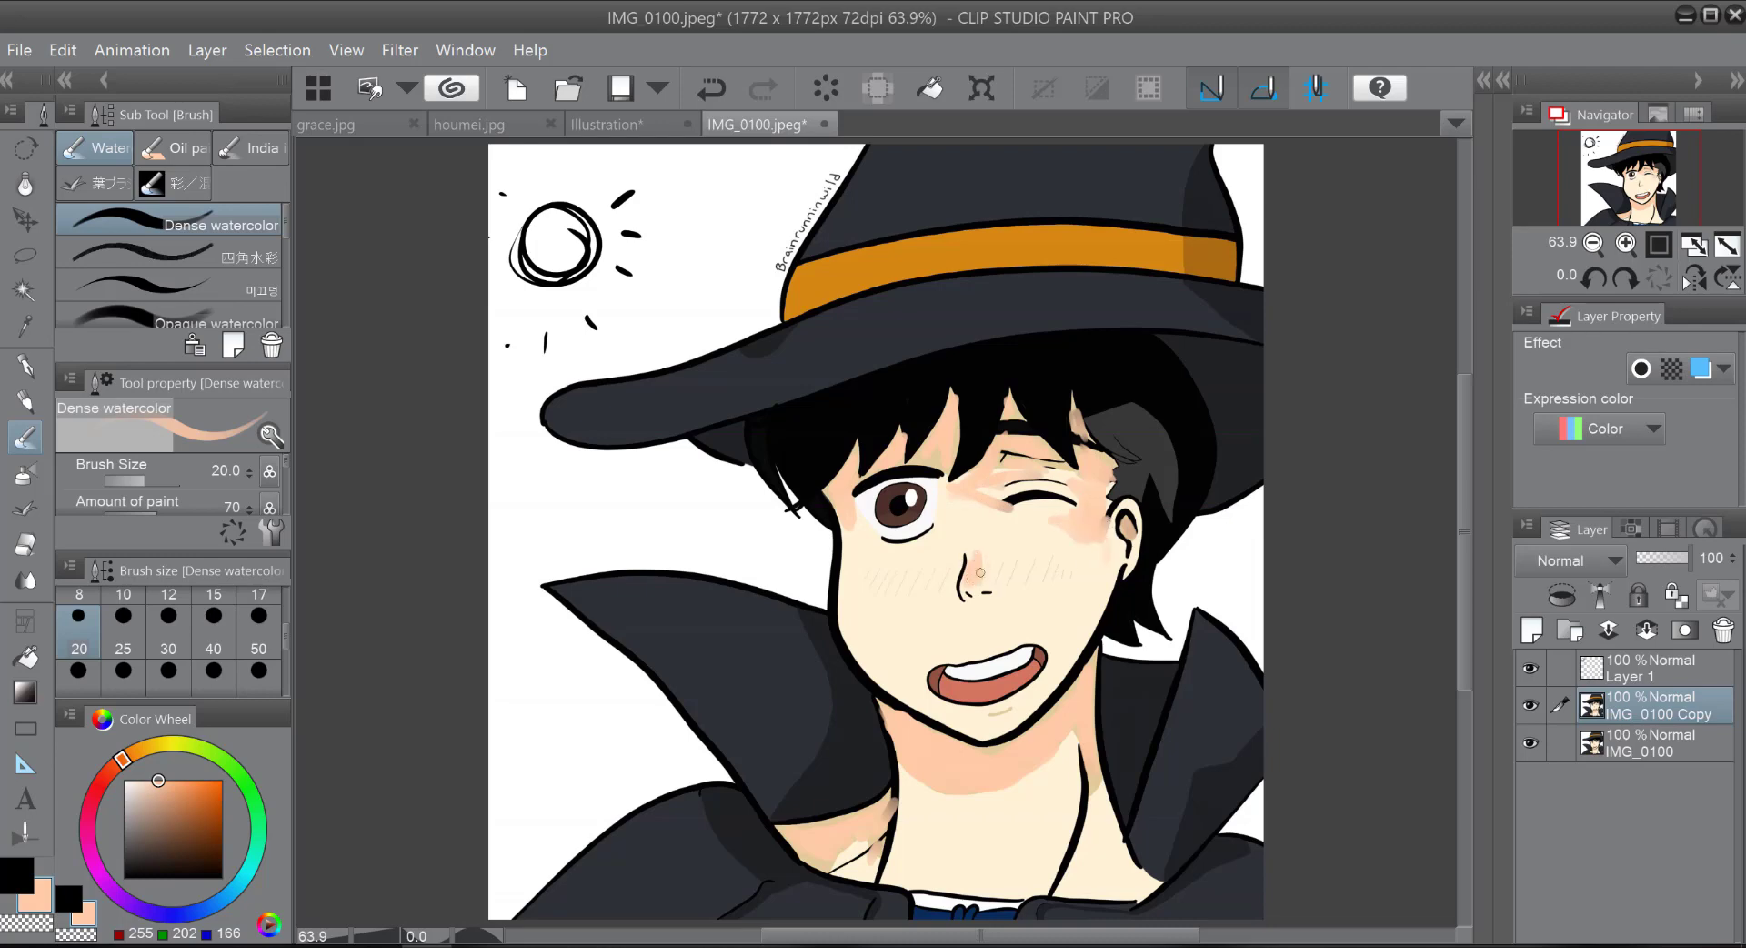
Step: Extend the peach shading over the cheek below the winking eye, the jaw, the neck and the nose with the brush at size 50
{"action": "left_click", "coordinate": [258, 637]}
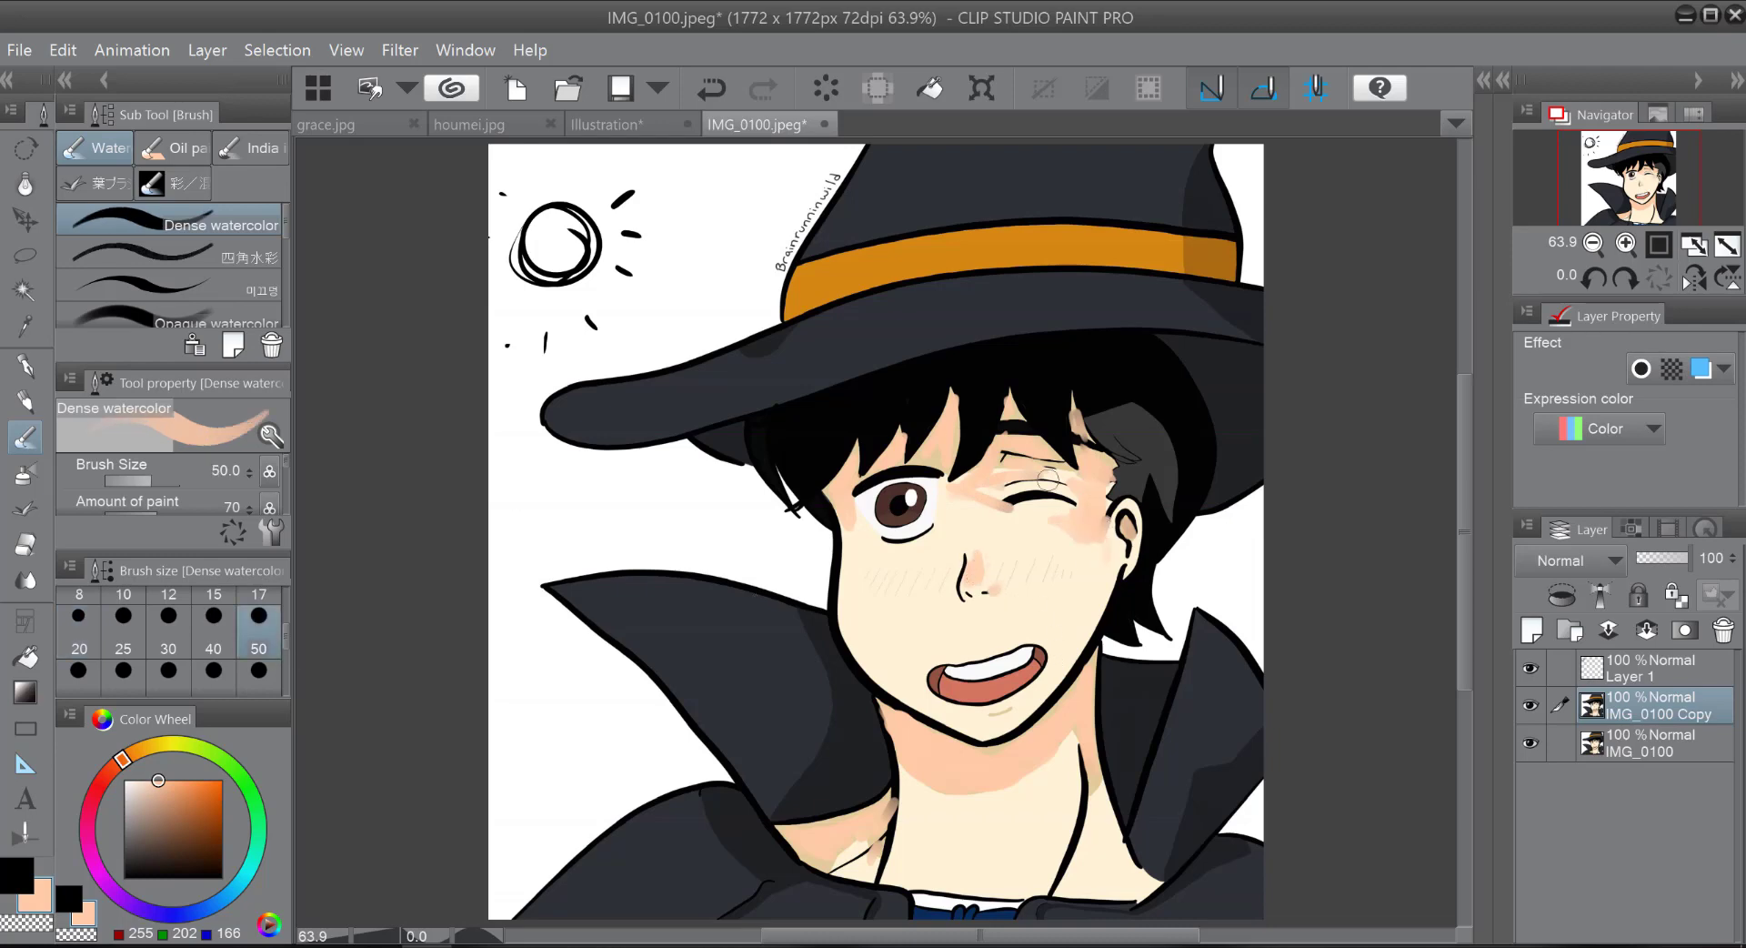
{"action": "mouse_move", "coordinate": [1090, 569]}
{"action": "left_mouse_down"}
{"action": "mouse_move", "coordinate": [1066, 641]}
{"action": "mouse_move", "coordinate": [1087, 615]}
{"action": "mouse_move", "coordinate": [1062, 621]}
{"action": "mouse_move", "coordinate": [1054, 600]}
{"action": "mouse_move", "coordinate": [1072, 642]}
{"action": "mouse_move", "coordinate": [1029, 761]}
{"action": "mouse_move", "coordinate": [1091, 801]}
{"action": "mouse_move", "coordinate": [1098, 869]}
{"action": "left_mouse_up"}
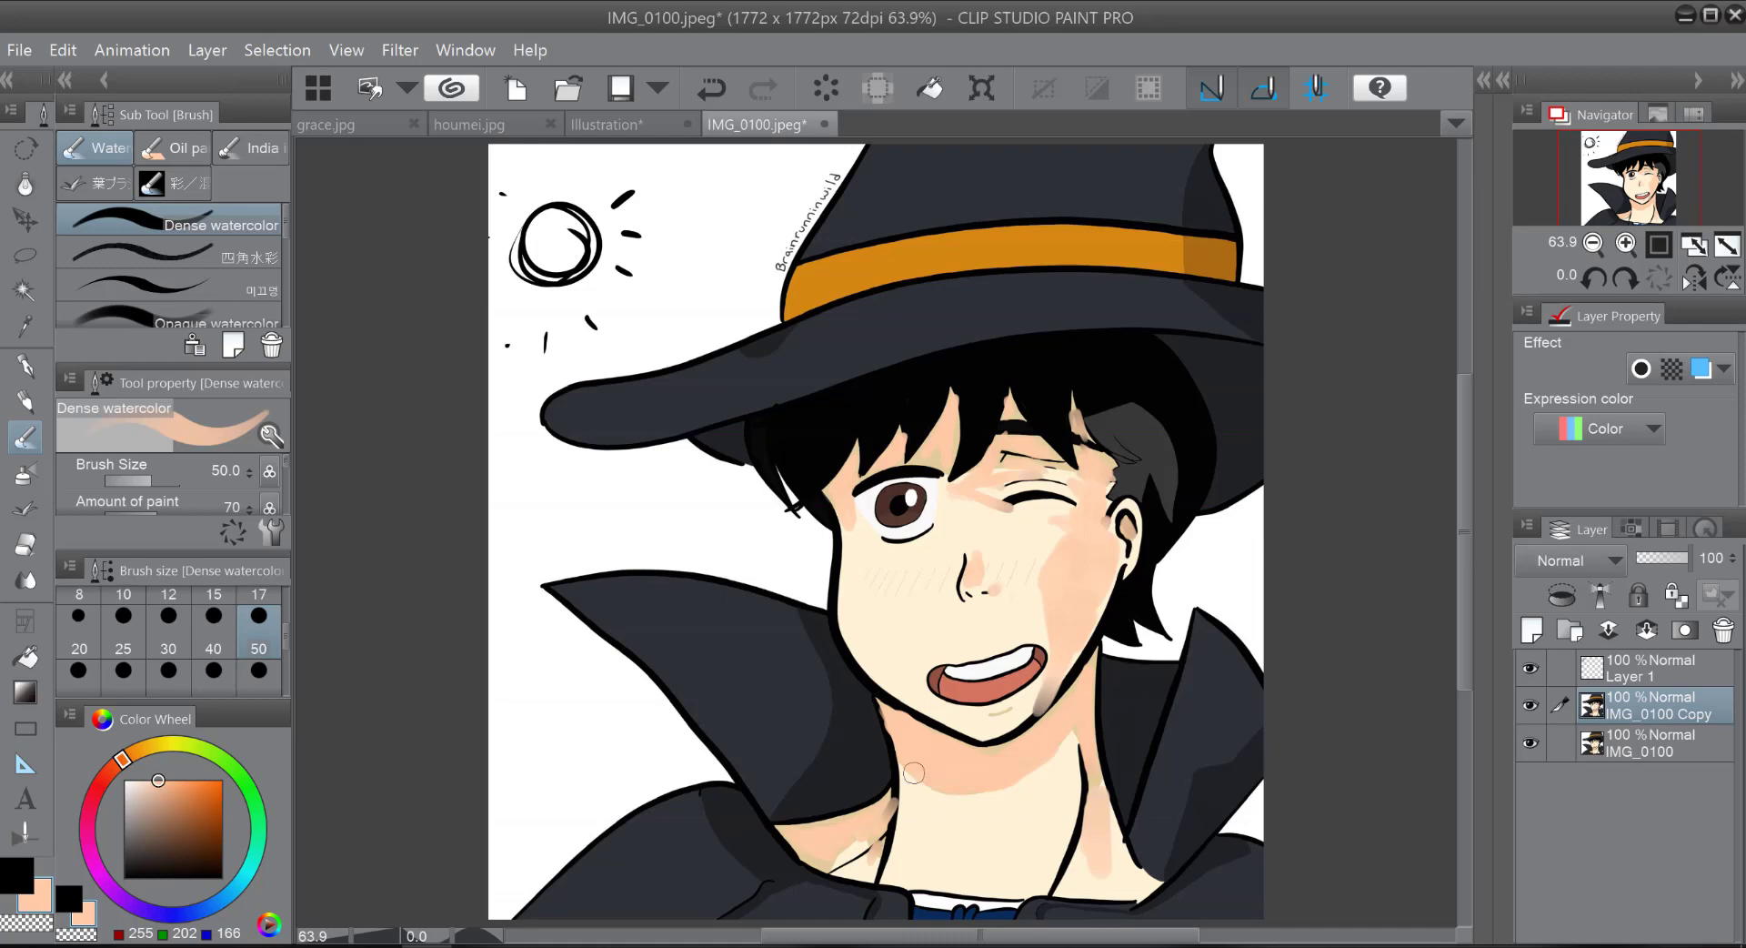
{"action": "mouse_move", "coordinate": [914, 772]}
{"action": "left_mouse_down"}
{"action": "mouse_move", "coordinate": [926, 822]}
{"action": "mouse_move", "coordinate": [843, 846]}
{"action": "mouse_move", "coordinate": [866, 872]}
{"action": "mouse_move", "coordinate": [976, 808]}
{"action": "mouse_move", "coordinate": [938, 834]}
{"action": "left_mouse_up"}
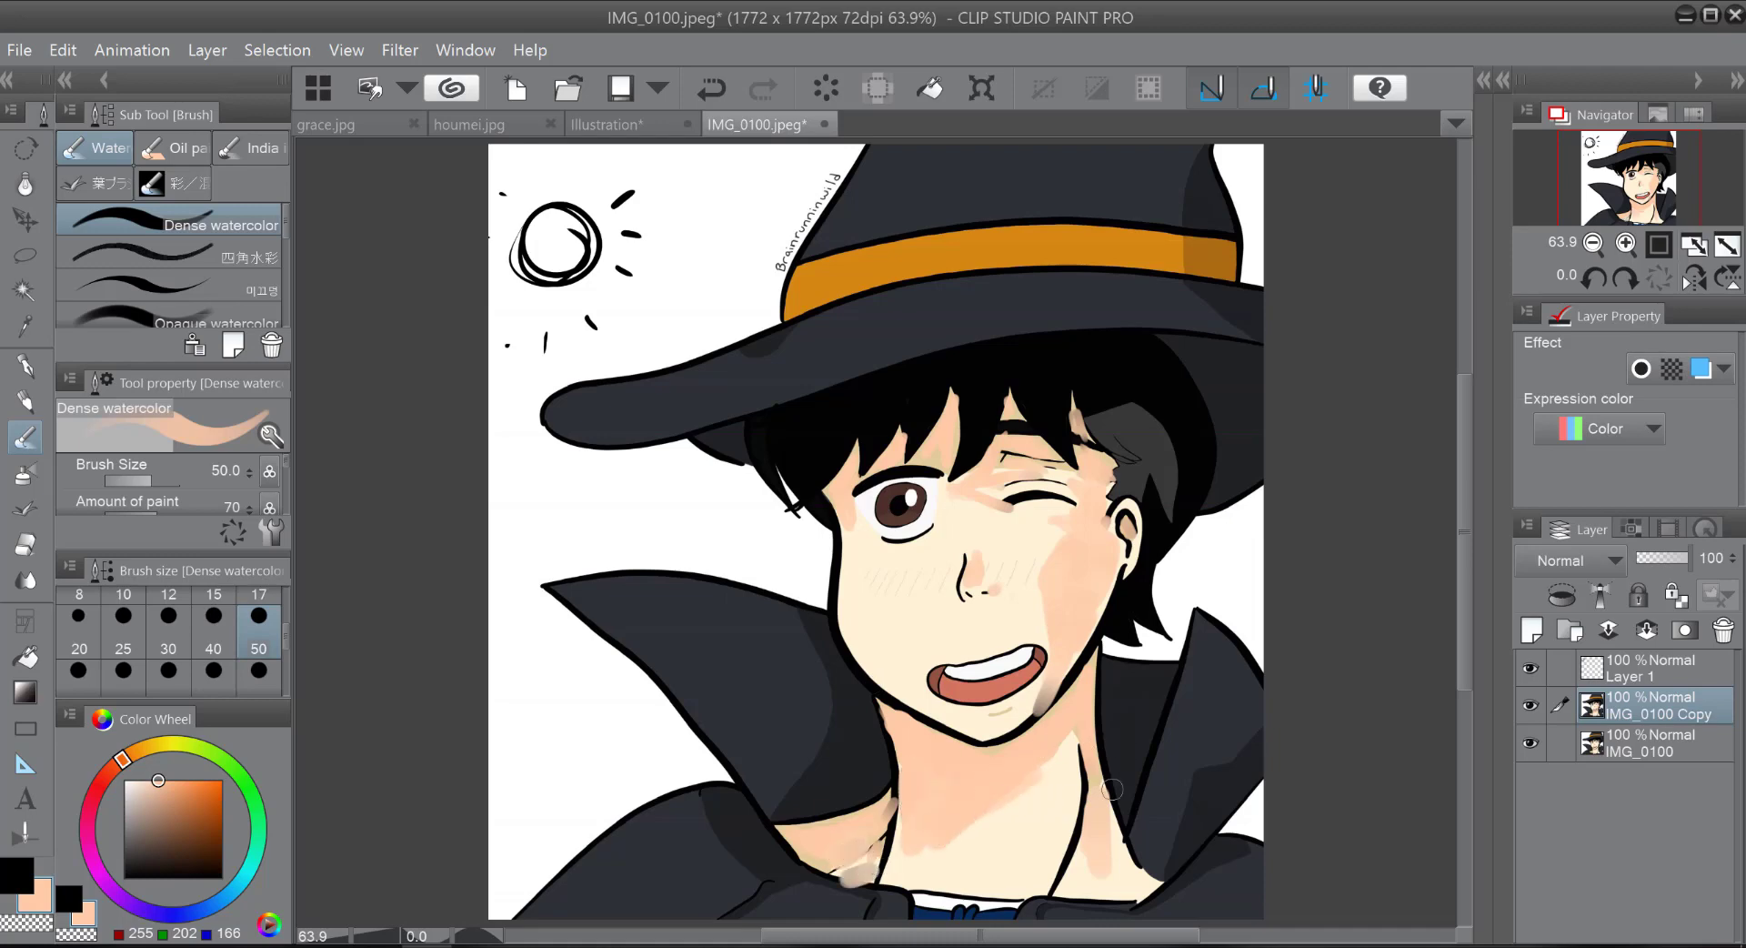
{"action": "mouse_move", "coordinate": [1096, 795]}
{"action": "left_mouse_down"}
{"action": "mouse_move", "coordinate": [1112, 851]}
{"action": "mouse_move", "coordinate": [1088, 875]}
{"action": "mouse_move", "coordinate": [1124, 882]}
{"action": "left_mouse_up"}
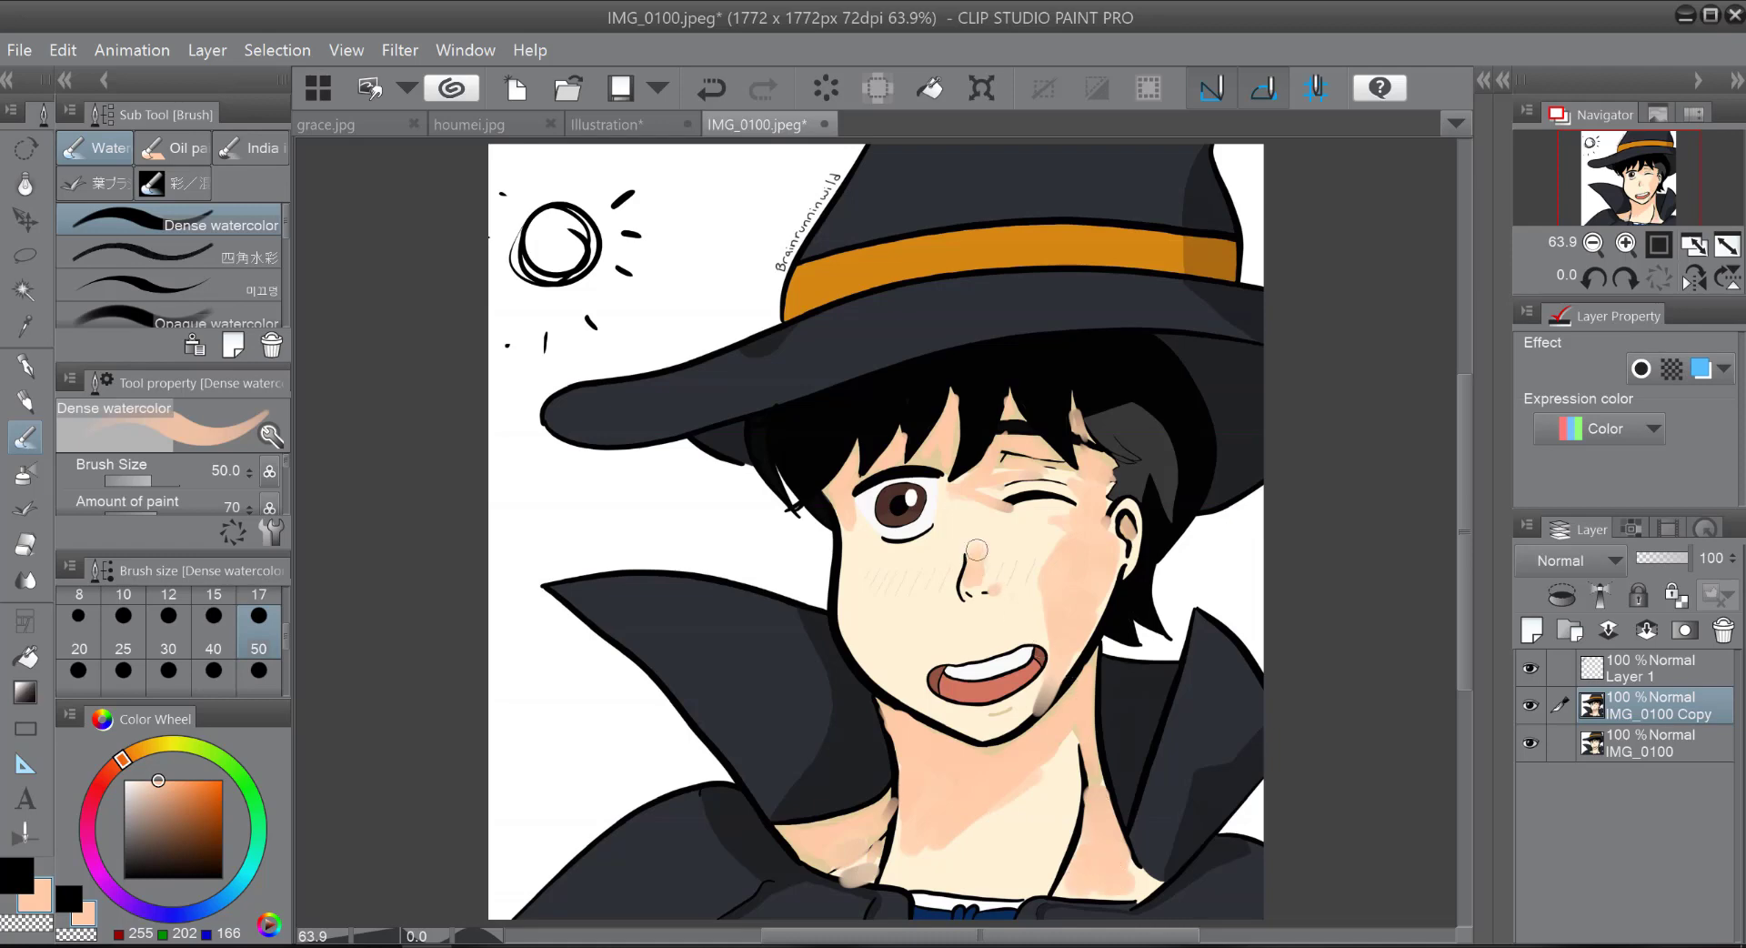
{"action": "left_click_drag", "start_coordinate": [977, 549], "coordinate": [997, 552]}
{"action": "mouse_move", "coordinate": [1046, 698]}
{"action": "left_mouse_down"}
{"action": "mouse_move", "coordinate": [1050, 684]}
{"action": "mouse_move", "coordinate": [1014, 713]}
{"action": "left_mouse_up"}
Step: Sample the light skin colour from the cheek and touch up the smudged shading beside the mouth with the watercolor brush
{"action": "left_click", "coordinate": [26, 325]}
{"action": "left_click", "coordinate": [846, 573]}
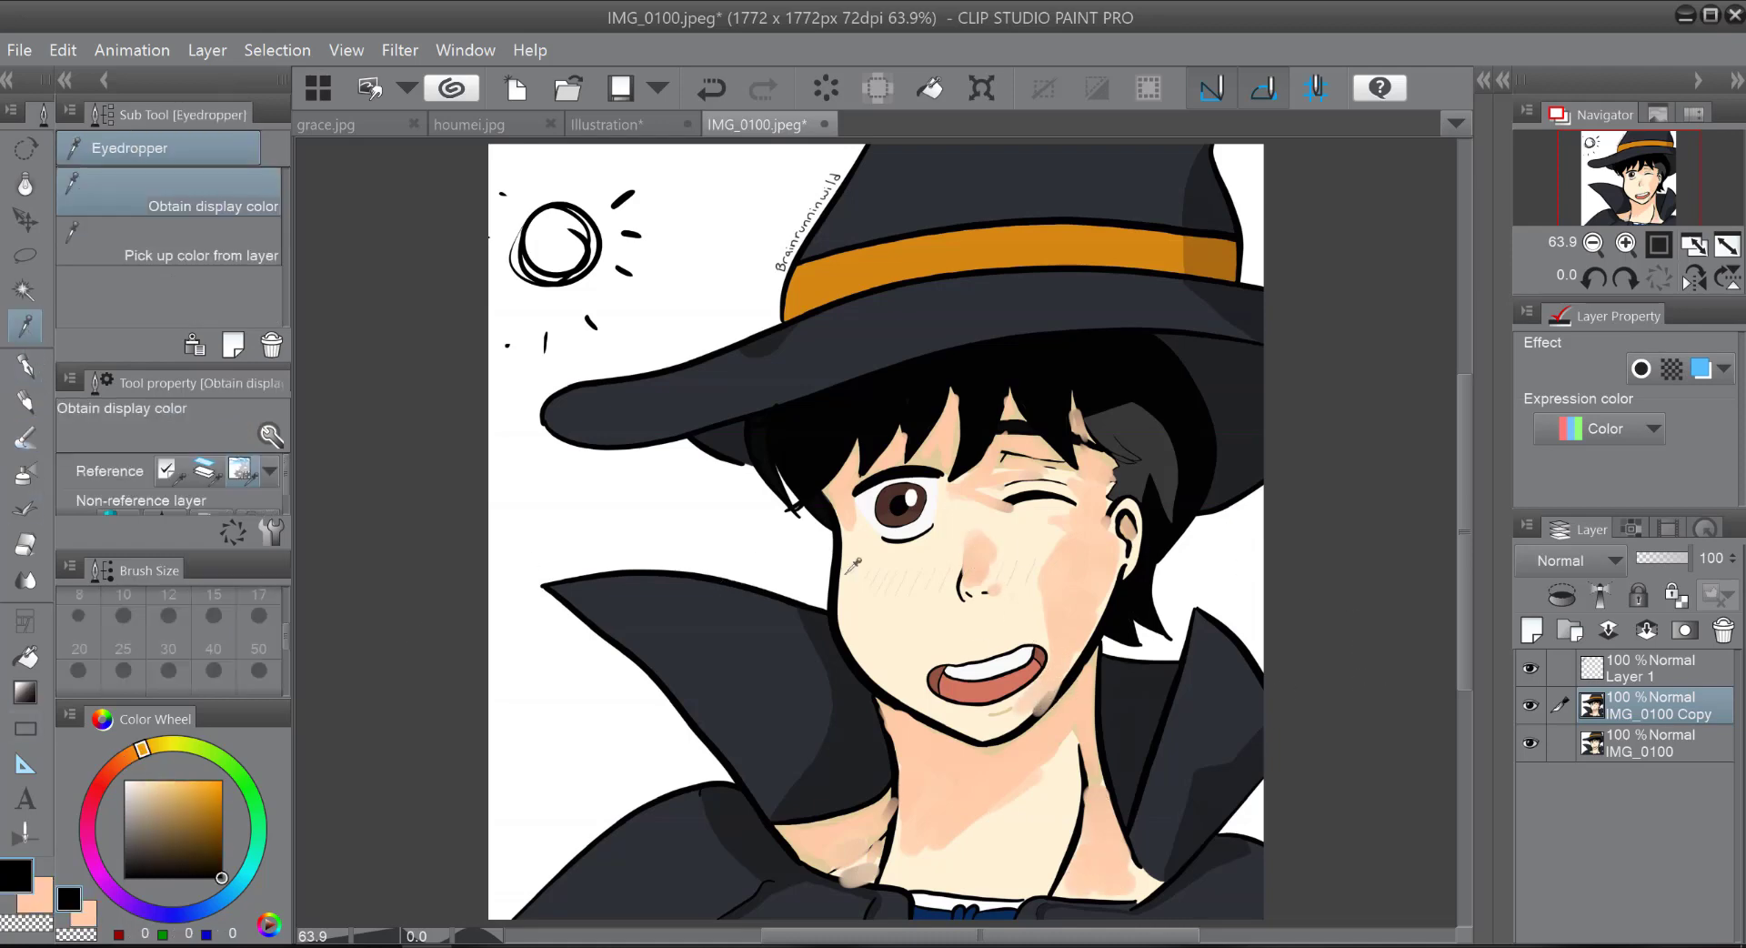
{"action": "key", "text": "b"}
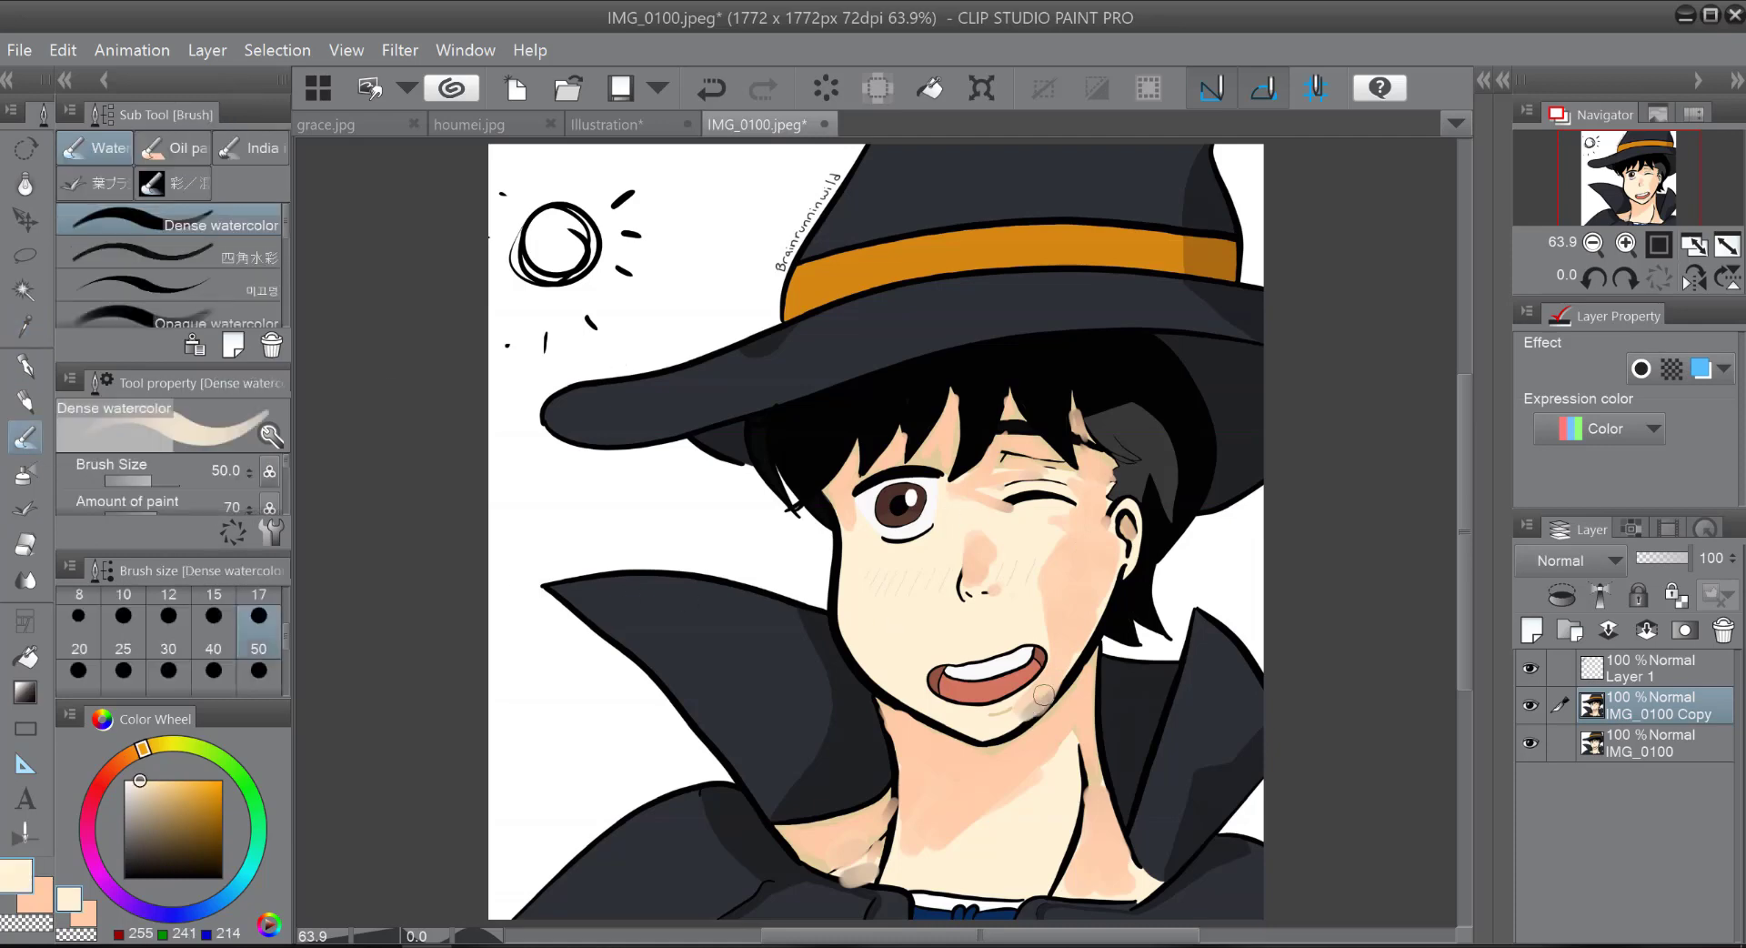
Step: Redraw the jawline beside the mouth and cover the smudge there with the Darker pencil at size 15 in black and peach
{"action": "left_click", "coordinate": [25, 400]}
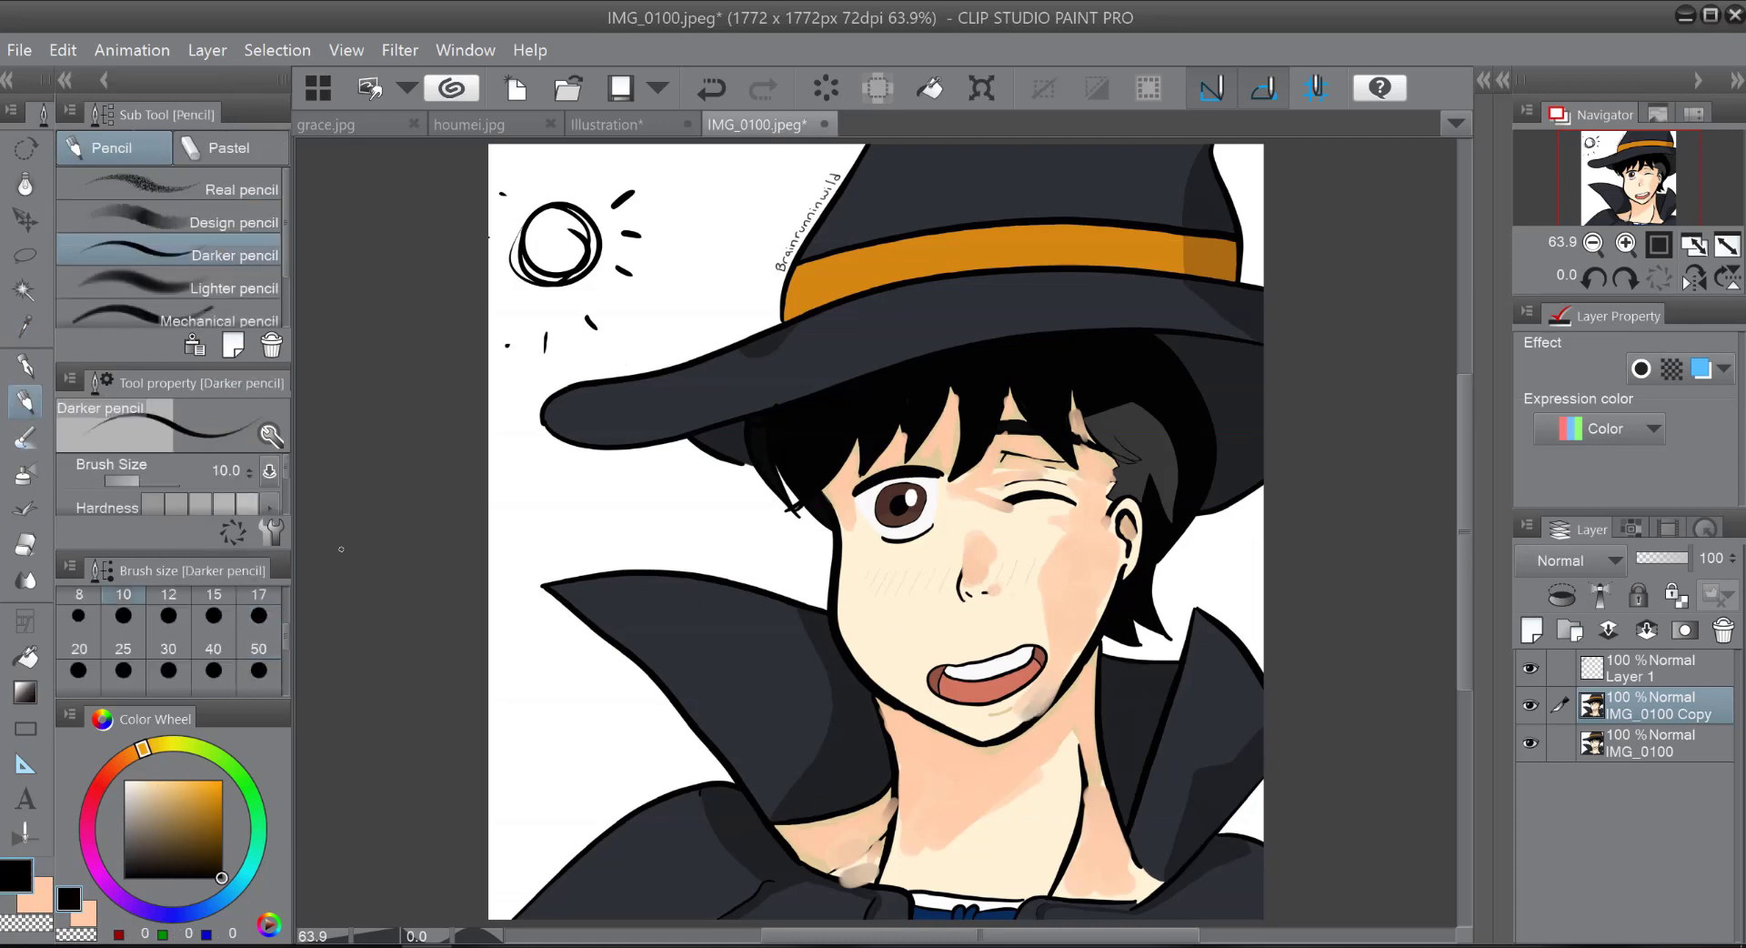
{"action": "left_click", "coordinate": [221, 601]}
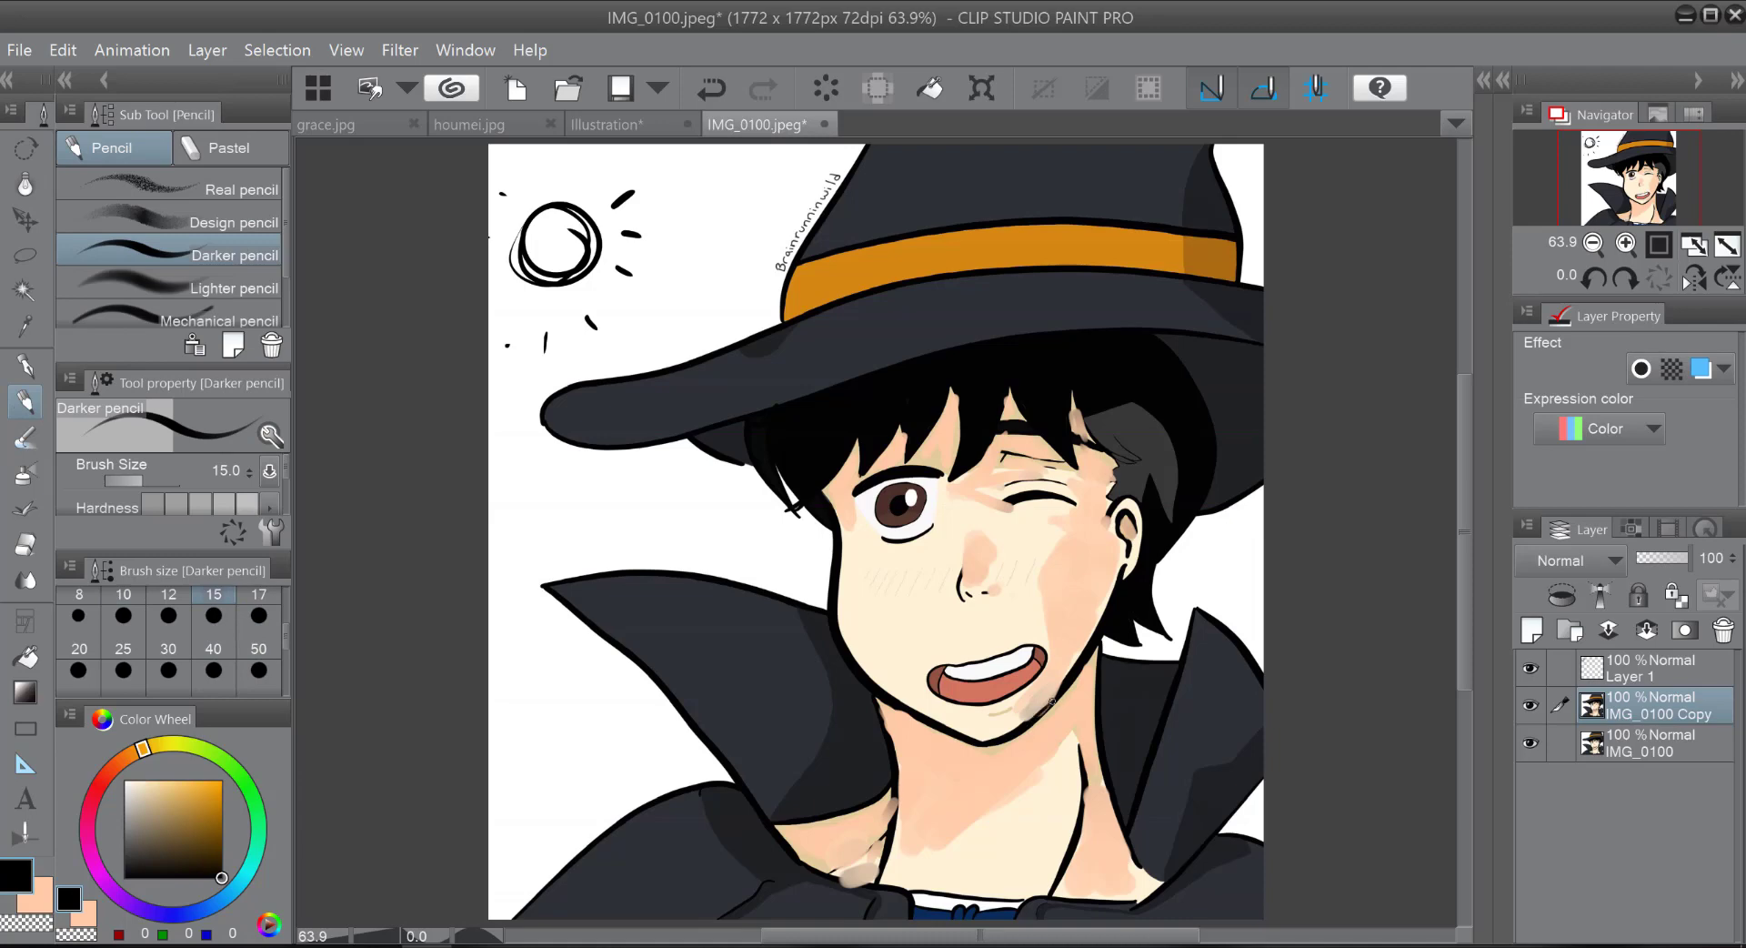
{"action": "left_click_drag", "start_coordinate": [1034, 710], "coordinate": [1076, 663]}
{"action": "left_click", "coordinate": [45, 886]}
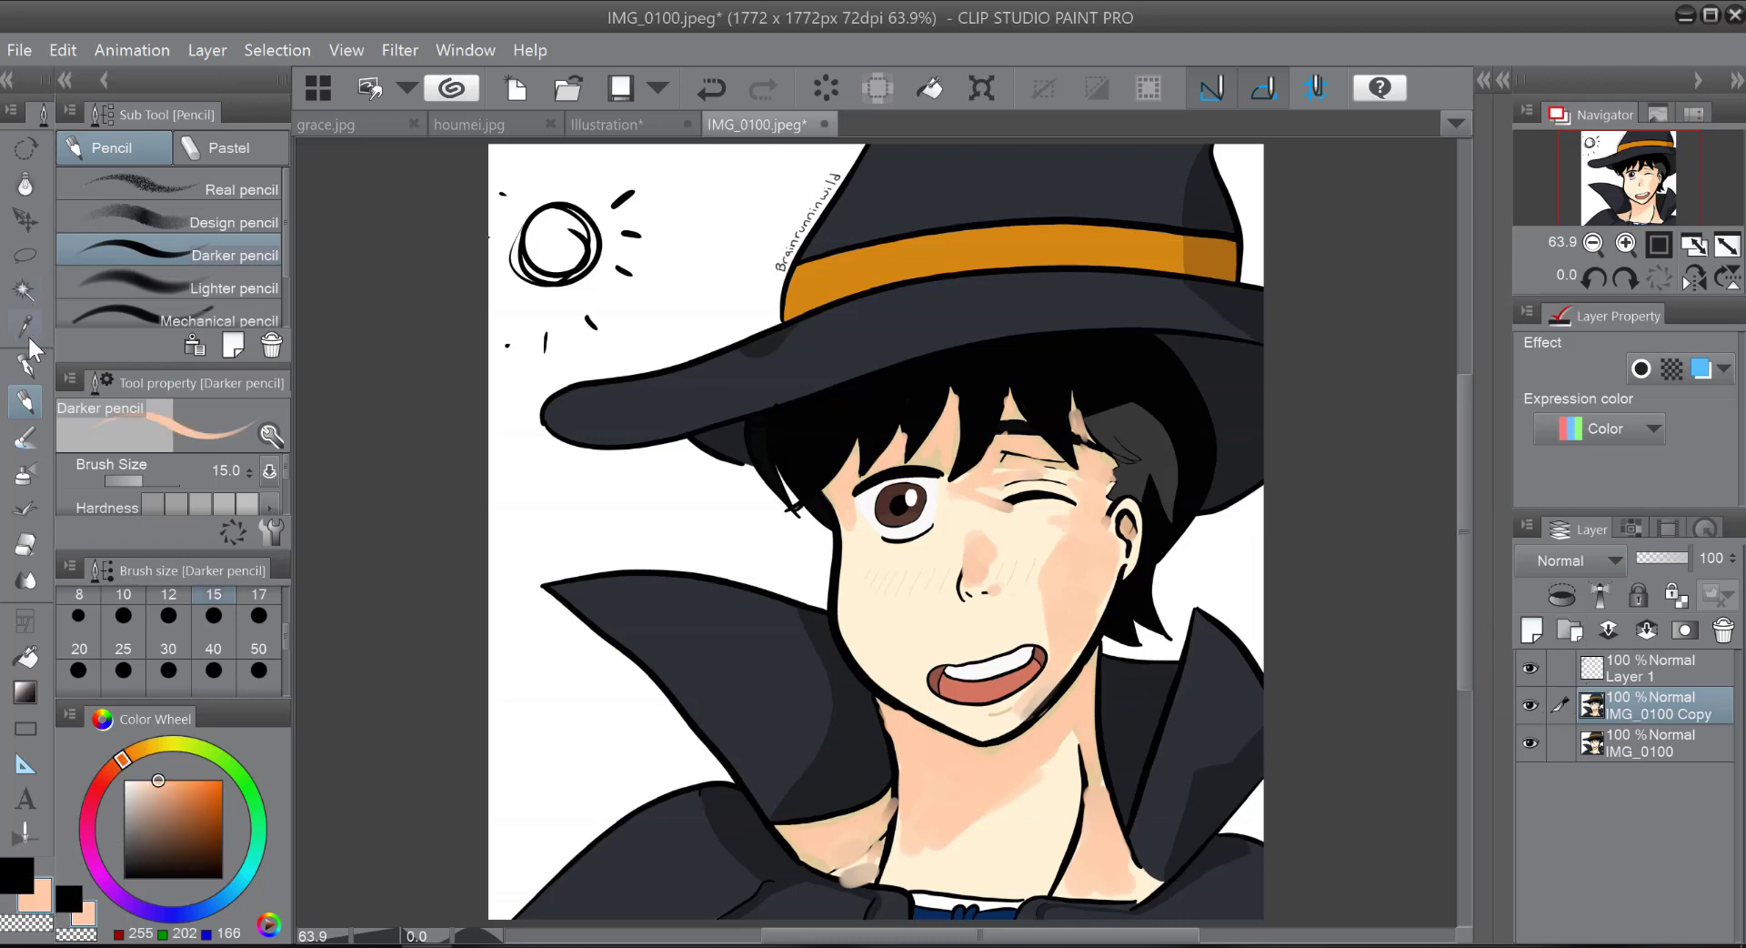
Step: Compare the shaded copy with the original artwork by toggling the visibility of the IMG_0100 Copy layer
{"action": "key", "text": "i"}
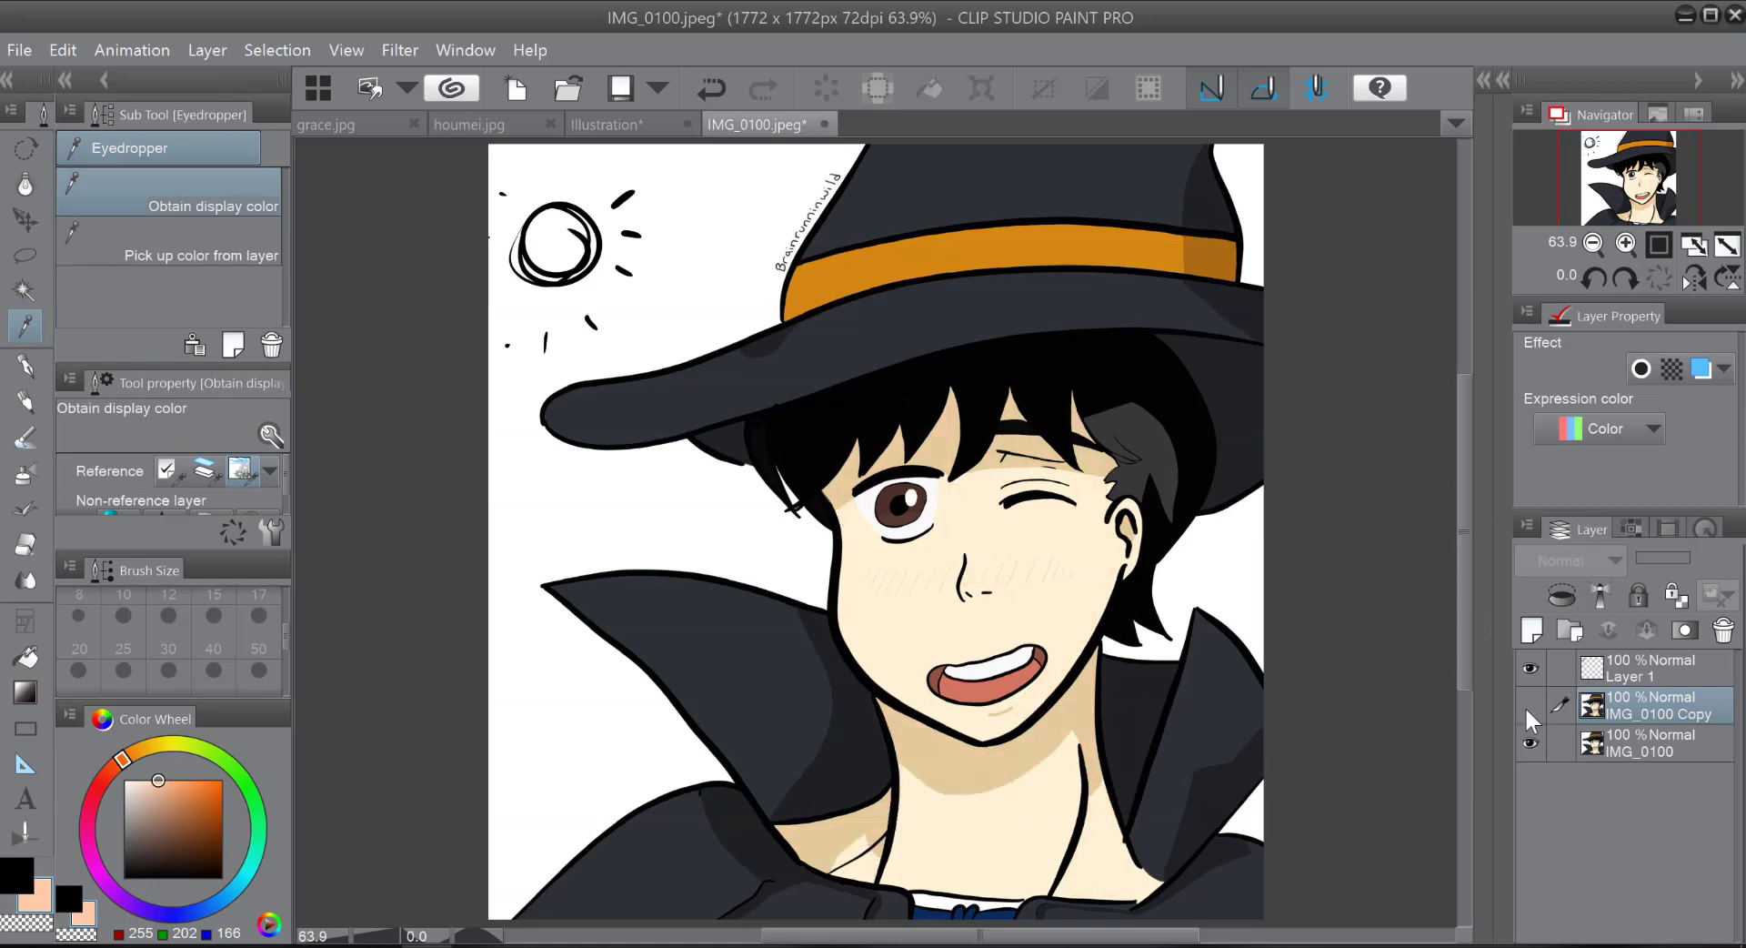
{"action": "left_click", "coordinate": [1530, 706]}
{"action": "left_click", "coordinate": [1530, 706]}
{"action": "left_click", "coordinate": [1530, 706]}
{"action": "left_click", "coordinate": [1529, 708]}
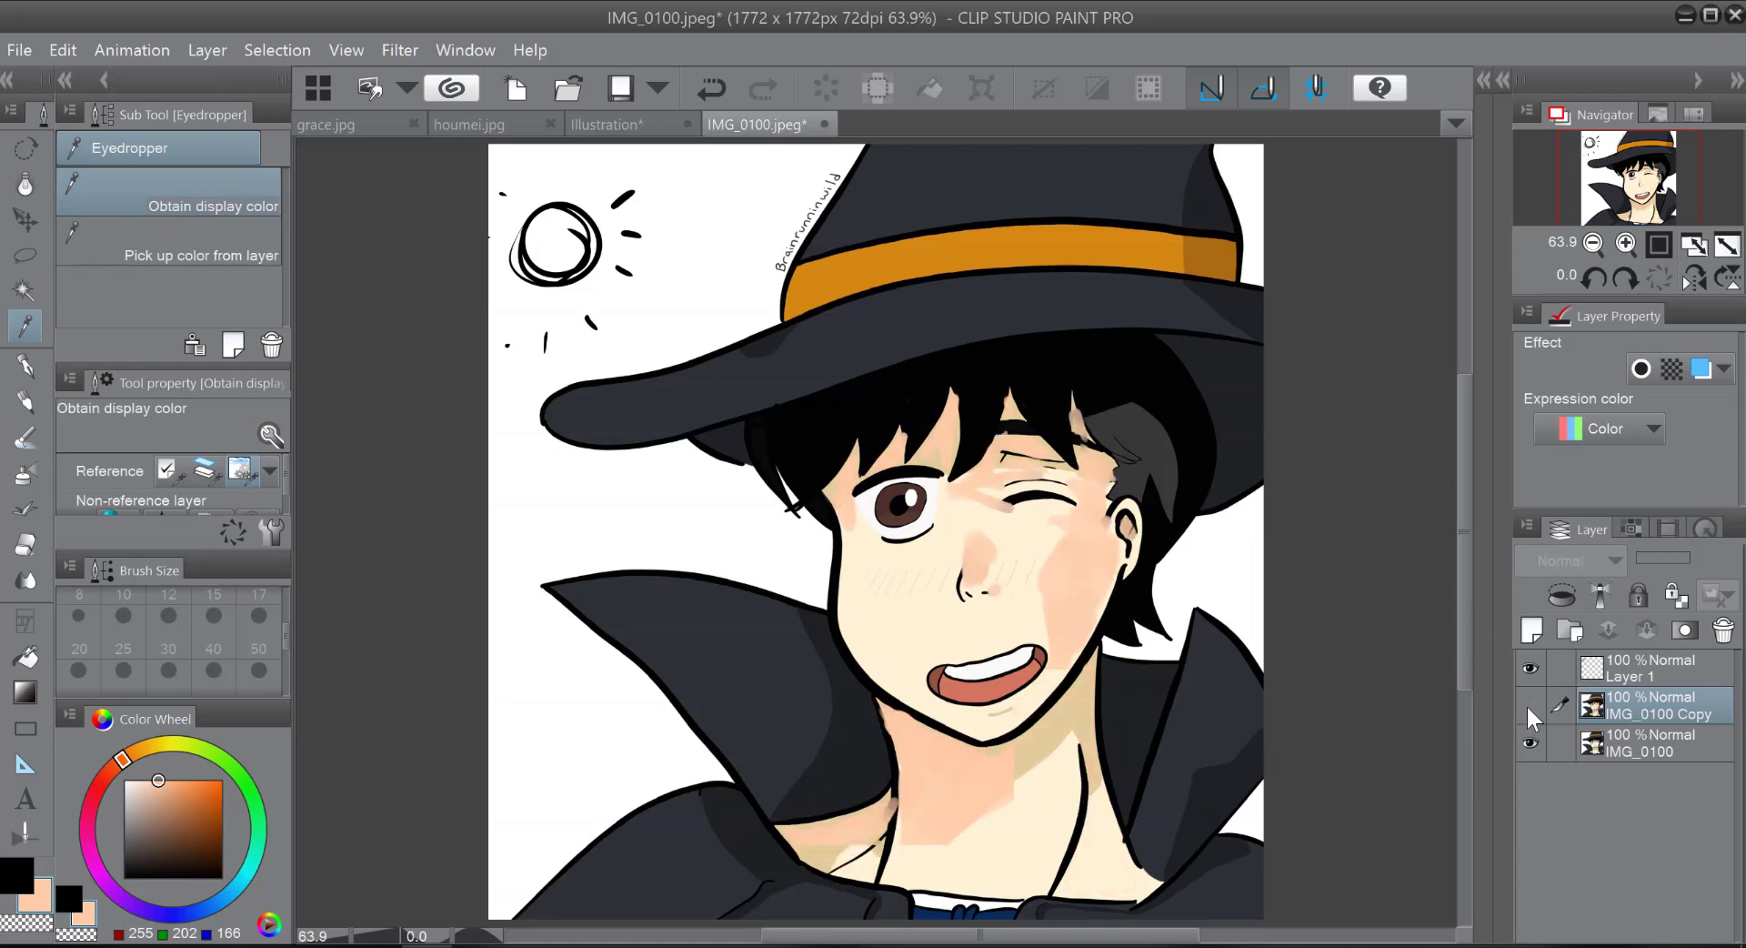
Step: Show the IMG_0100 Copy layer again, sample the hat's dark grey and shift the colour to a dark navy (RGB 12, 28, 48)
{"action": "left_click", "coordinate": [1531, 708]}
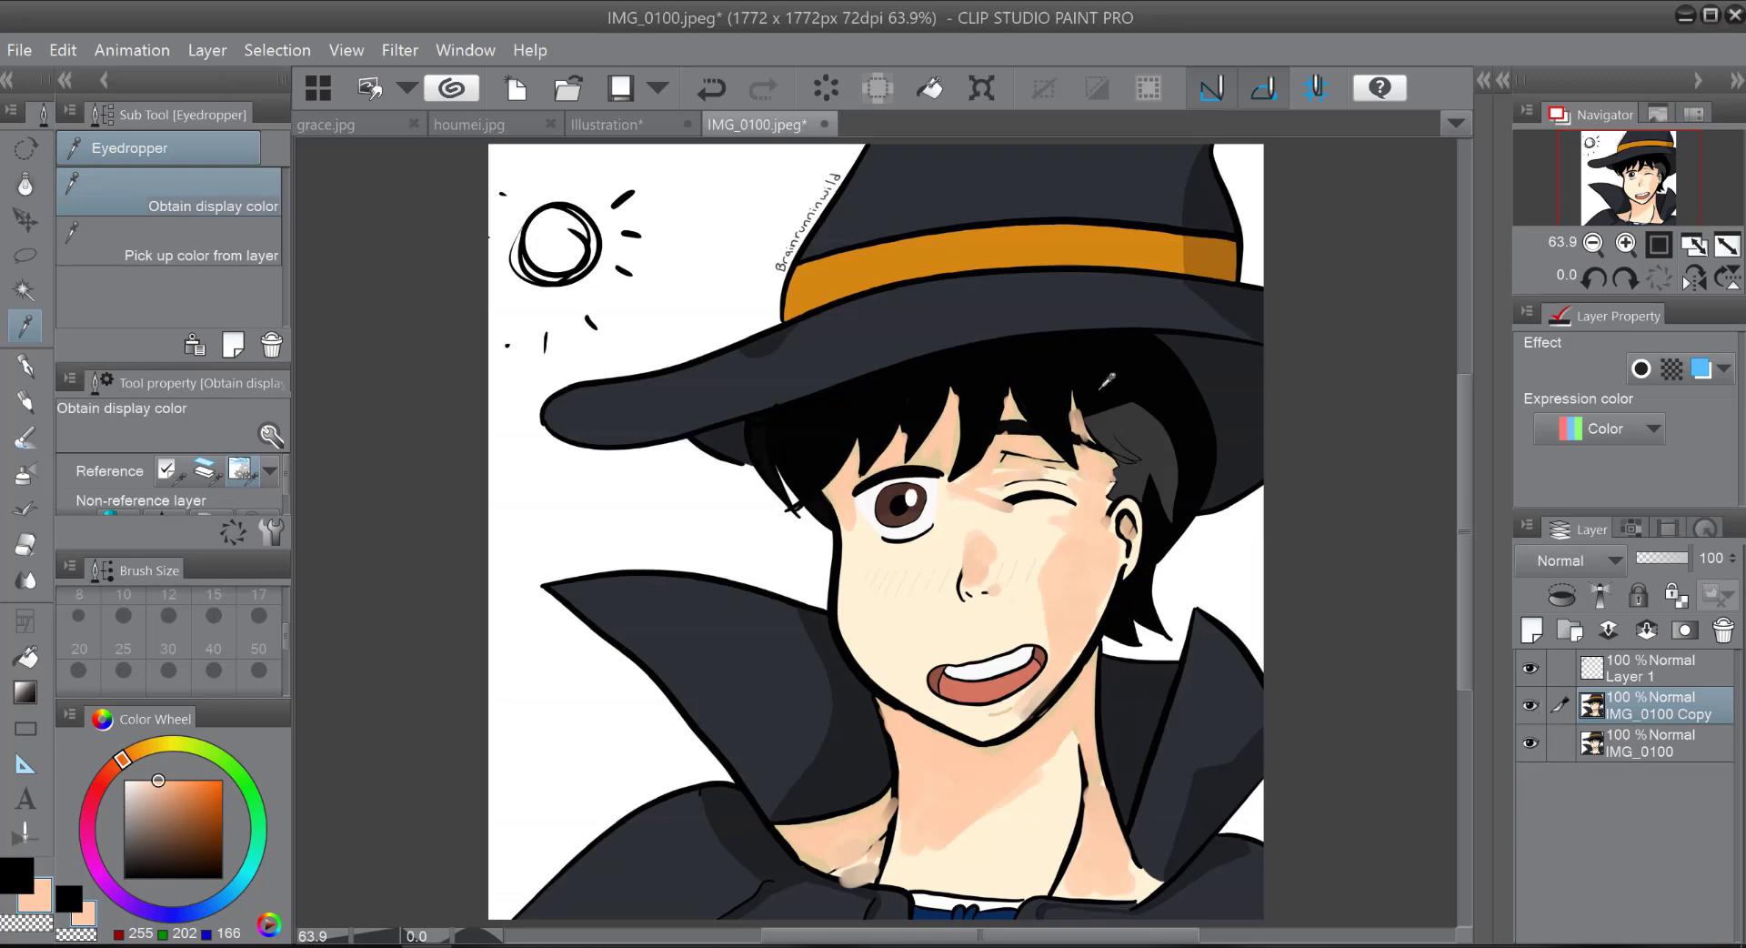
{"action": "left_click", "coordinate": [1135, 174]}
{"action": "left_click", "coordinate": [29, 880]}
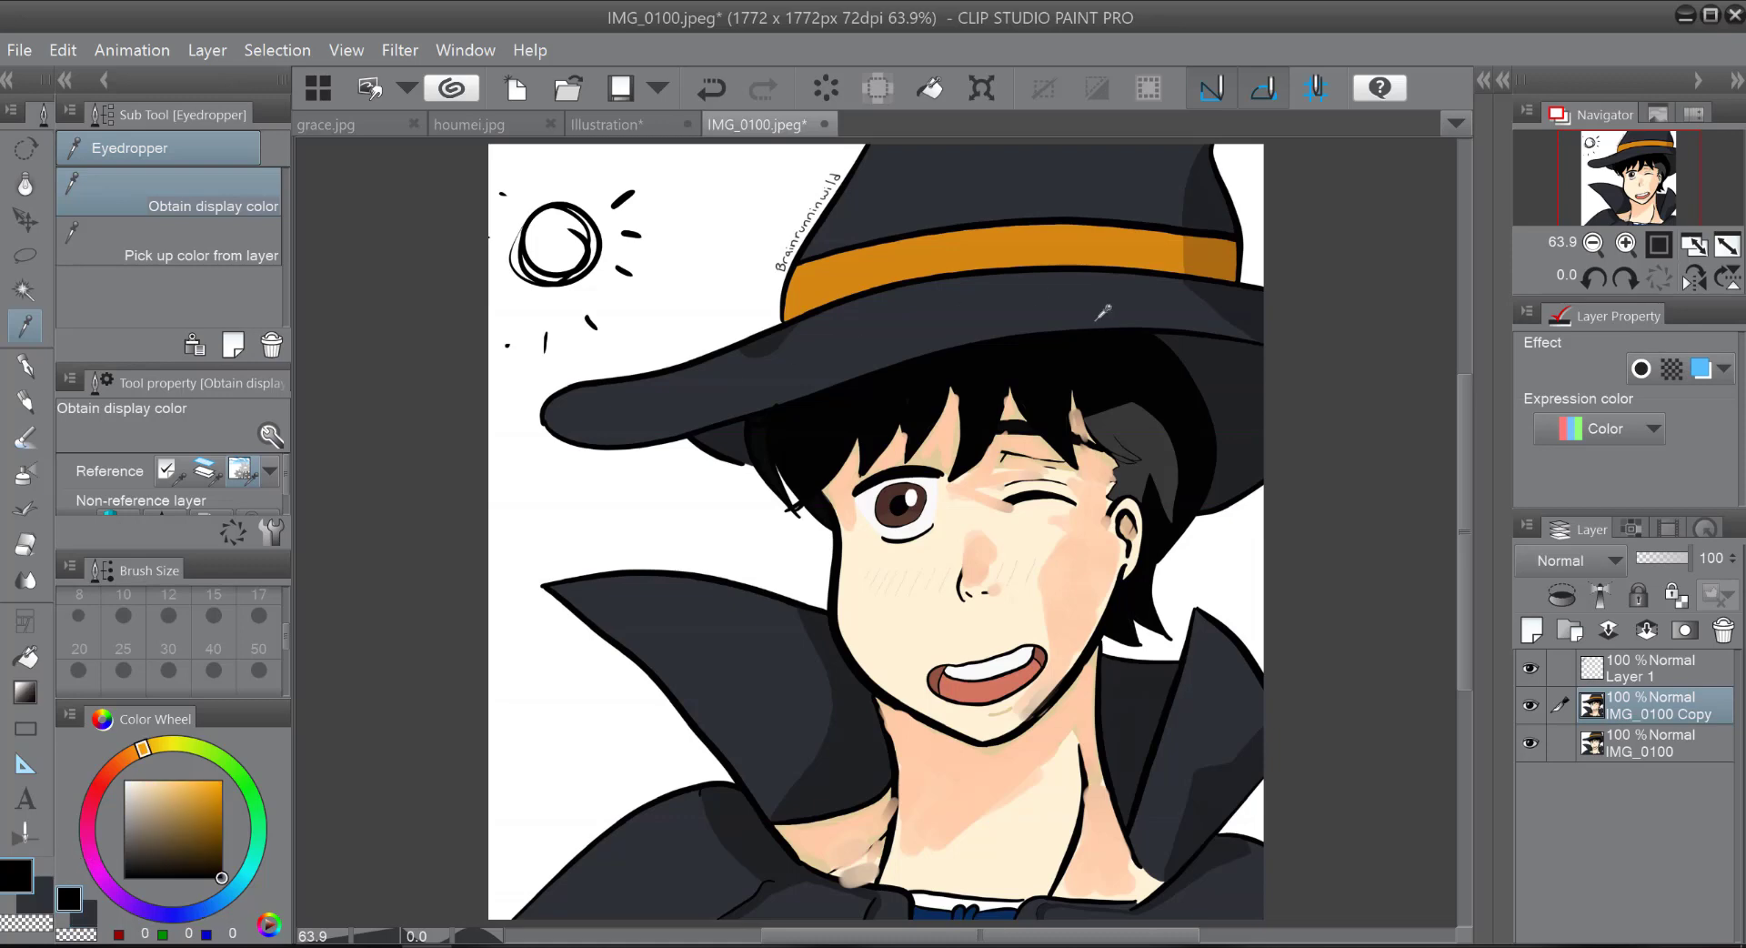
{"action": "left_click", "coordinate": [1103, 312]}
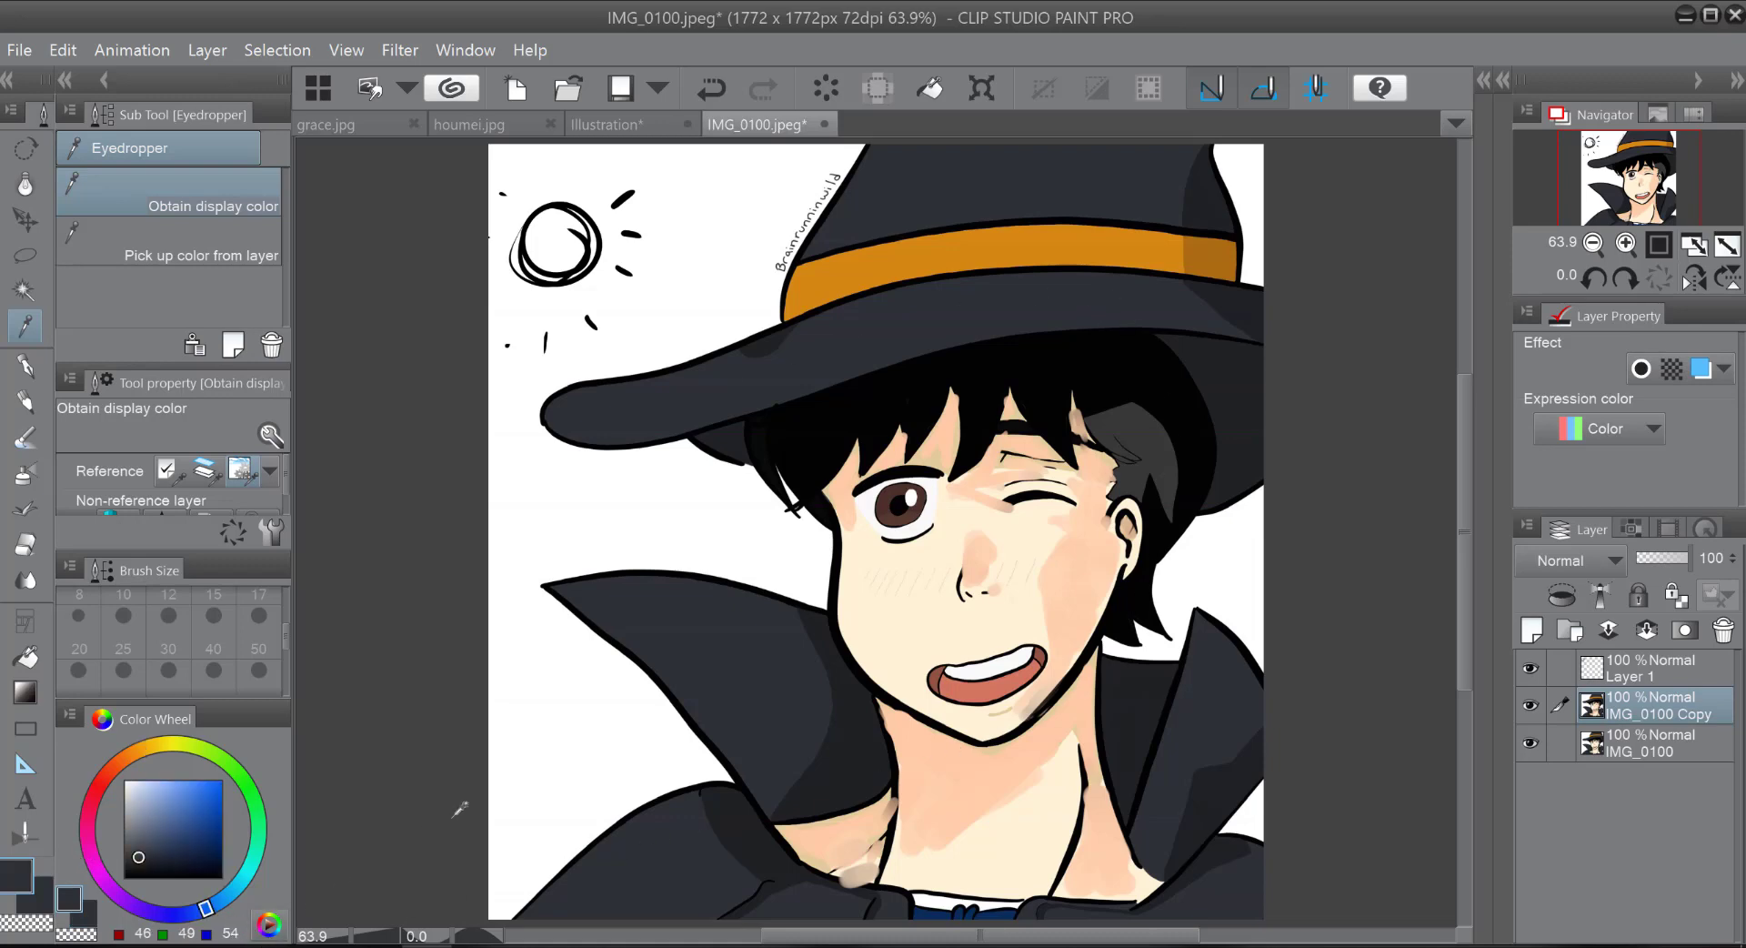
{"action": "left_click", "coordinate": [148, 856]}
{"action": "mouse_move", "coordinate": [146, 857]}
{"action": "left_mouse_down"}
{"action": "mouse_move", "coordinate": [177, 858]}
{"action": "mouse_move", "coordinate": [191, 834]}
{"action": "mouse_move", "coordinate": [208, 893]}
{"action": "left_mouse_up"}
{"action": "left_click", "coordinate": [216, 907]}
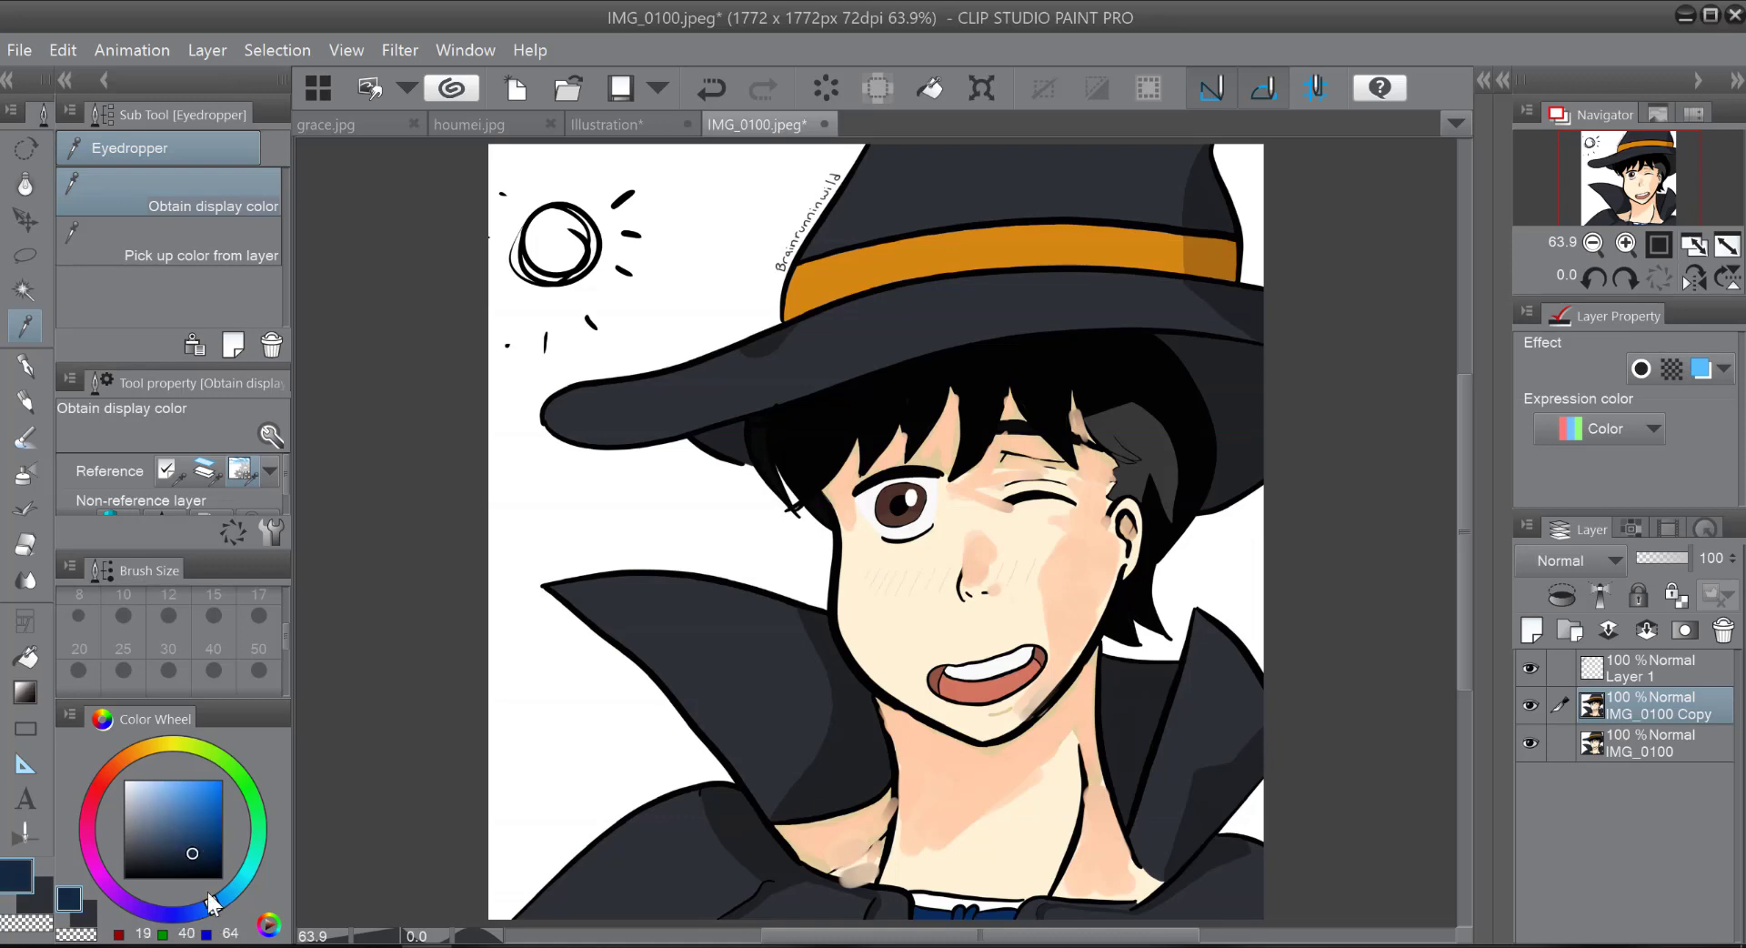
{"action": "left_click", "coordinate": [197, 860]}
Step: Paint navy over the hat's brim and crown with the 四角水彩 watercolor brush at size 160.8
{"action": "left_click", "coordinate": [25, 438]}
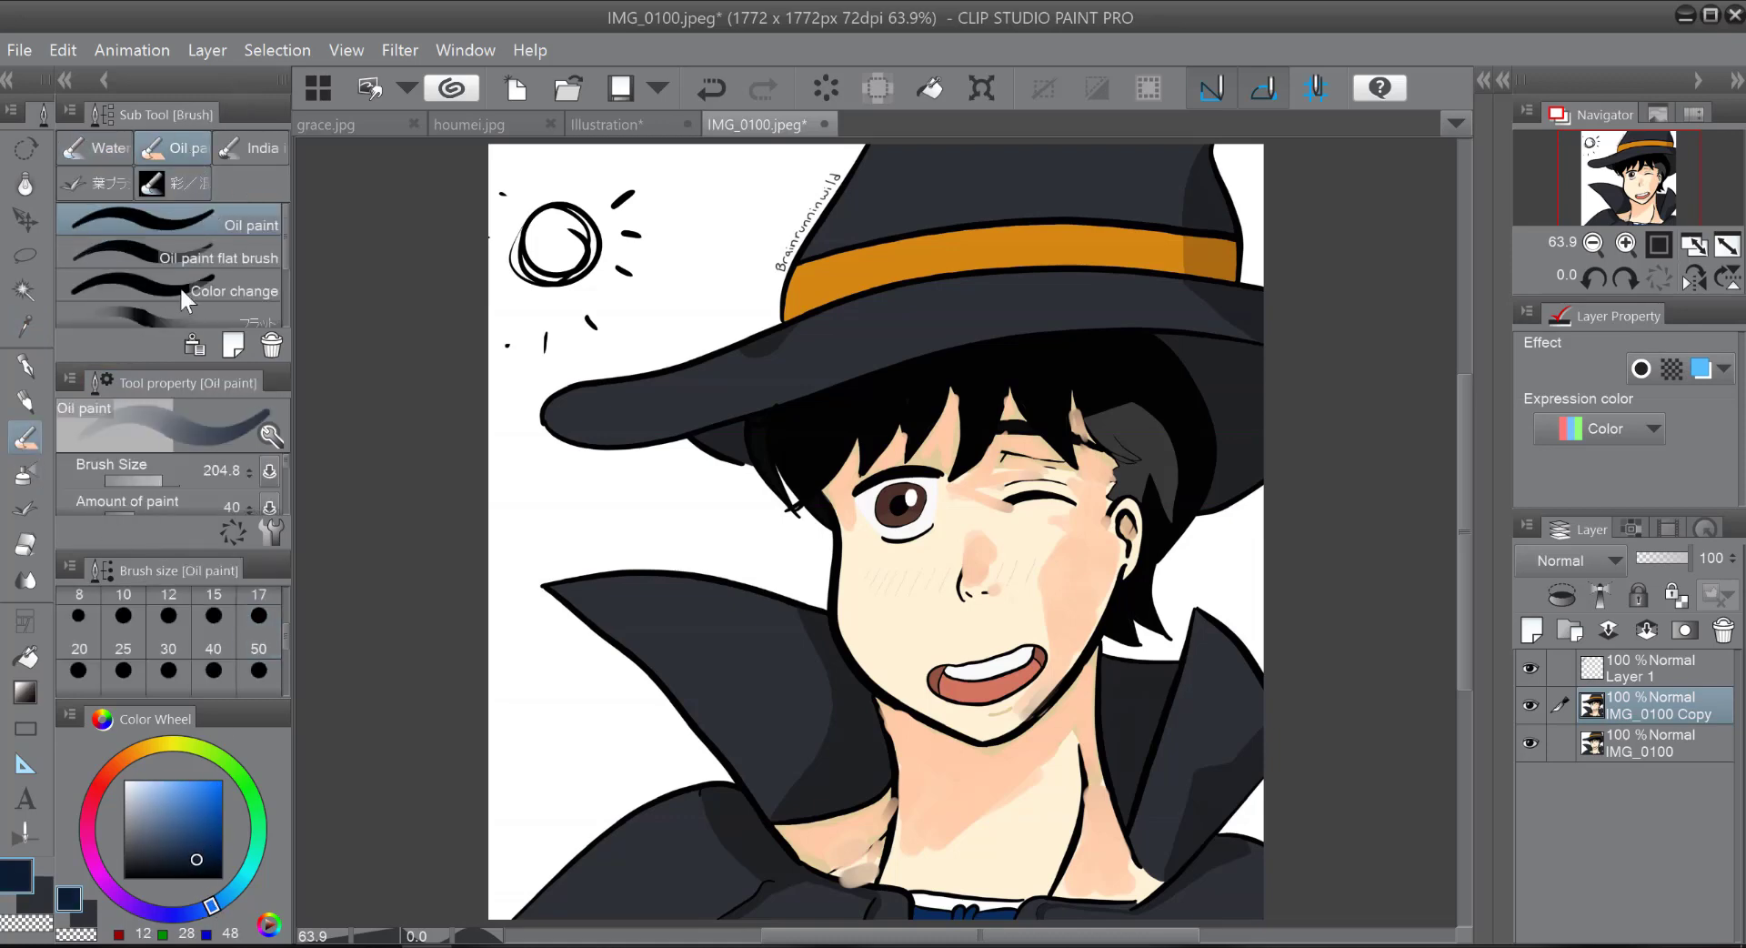
{"action": "left_click_drag", "start_coordinate": [162, 472], "coordinate": [153, 473]}
{"action": "left_click", "coordinate": [96, 146]}
{"action": "left_click", "coordinate": [137, 256]}
{"action": "mouse_move", "coordinate": [1182, 209]}
{"action": "left_mouse_down"}
{"action": "mouse_move", "coordinate": [1182, 171]}
{"action": "mouse_move", "coordinate": [1101, 175]}
{"action": "mouse_move", "coordinate": [1178, 199]}
{"action": "mouse_move", "coordinate": [1068, 198]}
{"action": "mouse_move", "coordinate": [1073, 165]}
{"action": "mouse_move", "coordinate": [1049, 169]}
{"action": "mouse_move", "coordinate": [1136, 153]}
{"action": "mouse_move", "coordinate": [1122, 191]}
{"action": "mouse_move", "coordinate": [1090, 203]}
{"action": "mouse_move", "coordinate": [1176, 209]}
{"action": "left_mouse_up"}
{"action": "mouse_move", "coordinate": [1056, 305]}
{"action": "left_mouse_down"}
{"action": "mouse_move", "coordinate": [966, 310]}
{"action": "mouse_move", "coordinate": [1066, 310]}
{"action": "mouse_move", "coordinate": [1033, 311]}
{"action": "mouse_move", "coordinate": [1061, 286]}
{"action": "mouse_move", "coordinate": [1172, 298]}
{"action": "mouse_move", "coordinate": [908, 296]}
{"action": "mouse_move", "coordinate": [1039, 258]}
{"action": "mouse_move", "coordinate": [928, 299]}
{"action": "mouse_move", "coordinate": [885, 345]}
{"action": "mouse_move", "coordinate": [943, 318]}
{"action": "mouse_move", "coordinate": [881, 329]}
{"action": "left_mouse_up"}
{"action": "mouse_move", "coordinate": [1043, 197]}
{"action": "left_mouse_down"}
{"action": "mouse_move", "coordinate": [1001, 193]}
{"action": "mouse_move", "coordinate": [1003, 167]}
{"action": "mouse_move", "coordinate": [905, 163]}
{"action": "left_mouse_up"}
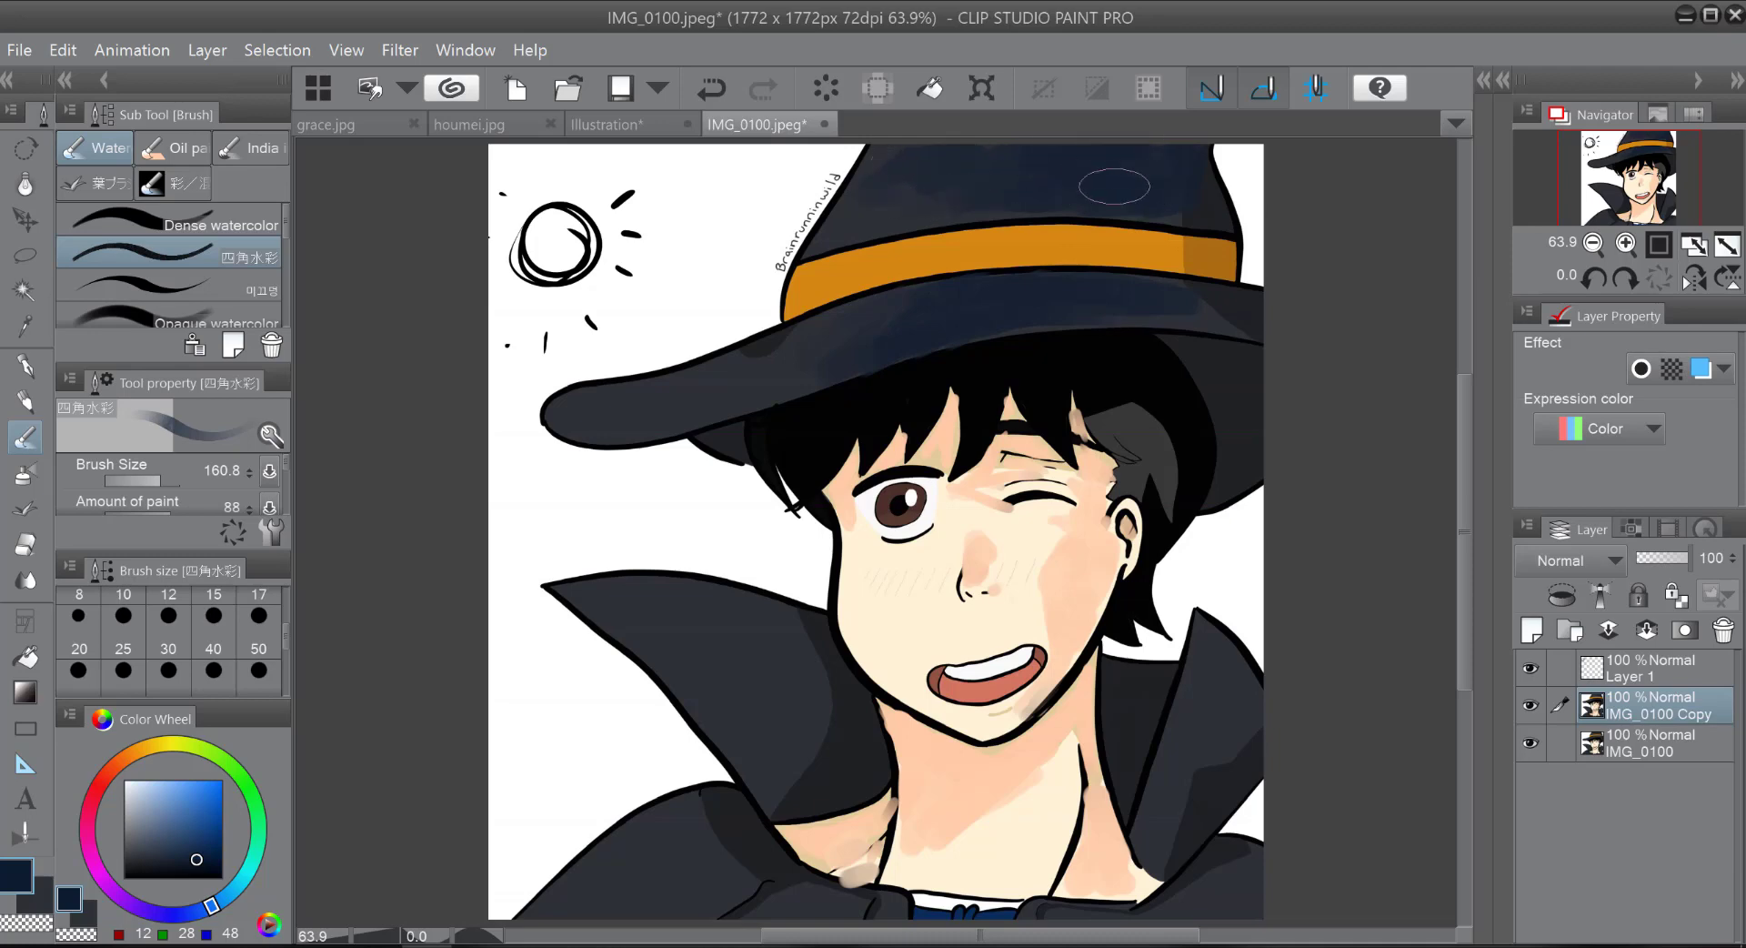
Step: Extend the navy along the brim and its shadowed underside beside the hair, and deepen the brim with a near-black navy (RGB 3, 10, 19)
{"action": "mouse_move", "coordinate": [810, 344]}
{"action": "left_mouse_down"}
{"action": "mouse_move", "coordinate": [749, 361]}
{"action": "mouse_move", "coordinate": [829, 355]}
{"action": "left_mouse_up"}
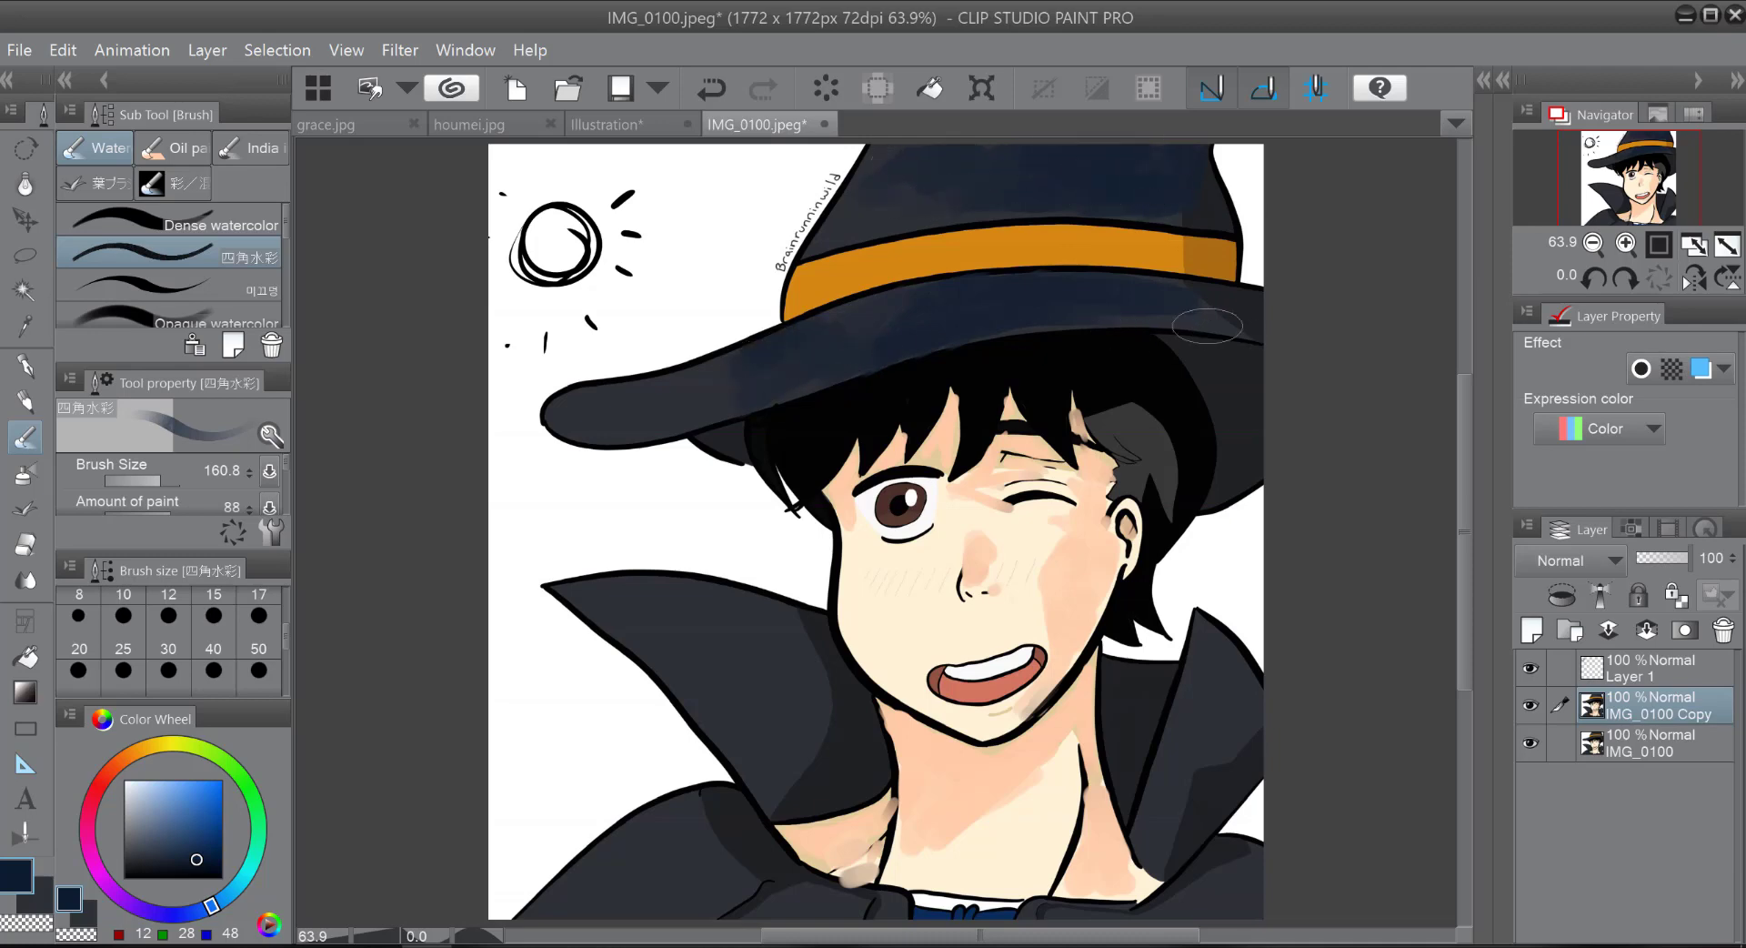
{"action": "left_click_drag", "start_coordinate": [1207, 325], "coordinate": [1226, 296]}
{"action": "mouse_move", "coordinate": [846, 406]}
{"action": "left_mouse_down"}
{"action": "mouse_move", "coordinate": [667, 395]}
{"action": "mouse_move", "coordinate": [800, 355]}
{"action": "left_mouse_up"}
{"action": "mouse_move", "coordinate": [1275, 331]}
{"action": "left_mouse_down"}
{"action": "mouse_move", "coordinate": [1235, 410]}
{"action": "mouse_move", "coordinate": [1219, 378]}
{"action": "mouse_move", "coordinate": [1255, 359]}
{"action": "mouse_move", "coordinate": [1210, 357]}
{"action": "mouse_move", "coordinate": [1238, 452]}
{"action": "left_mouse_up"}
{"action": "left_click", "coordinate": [205, 871]}
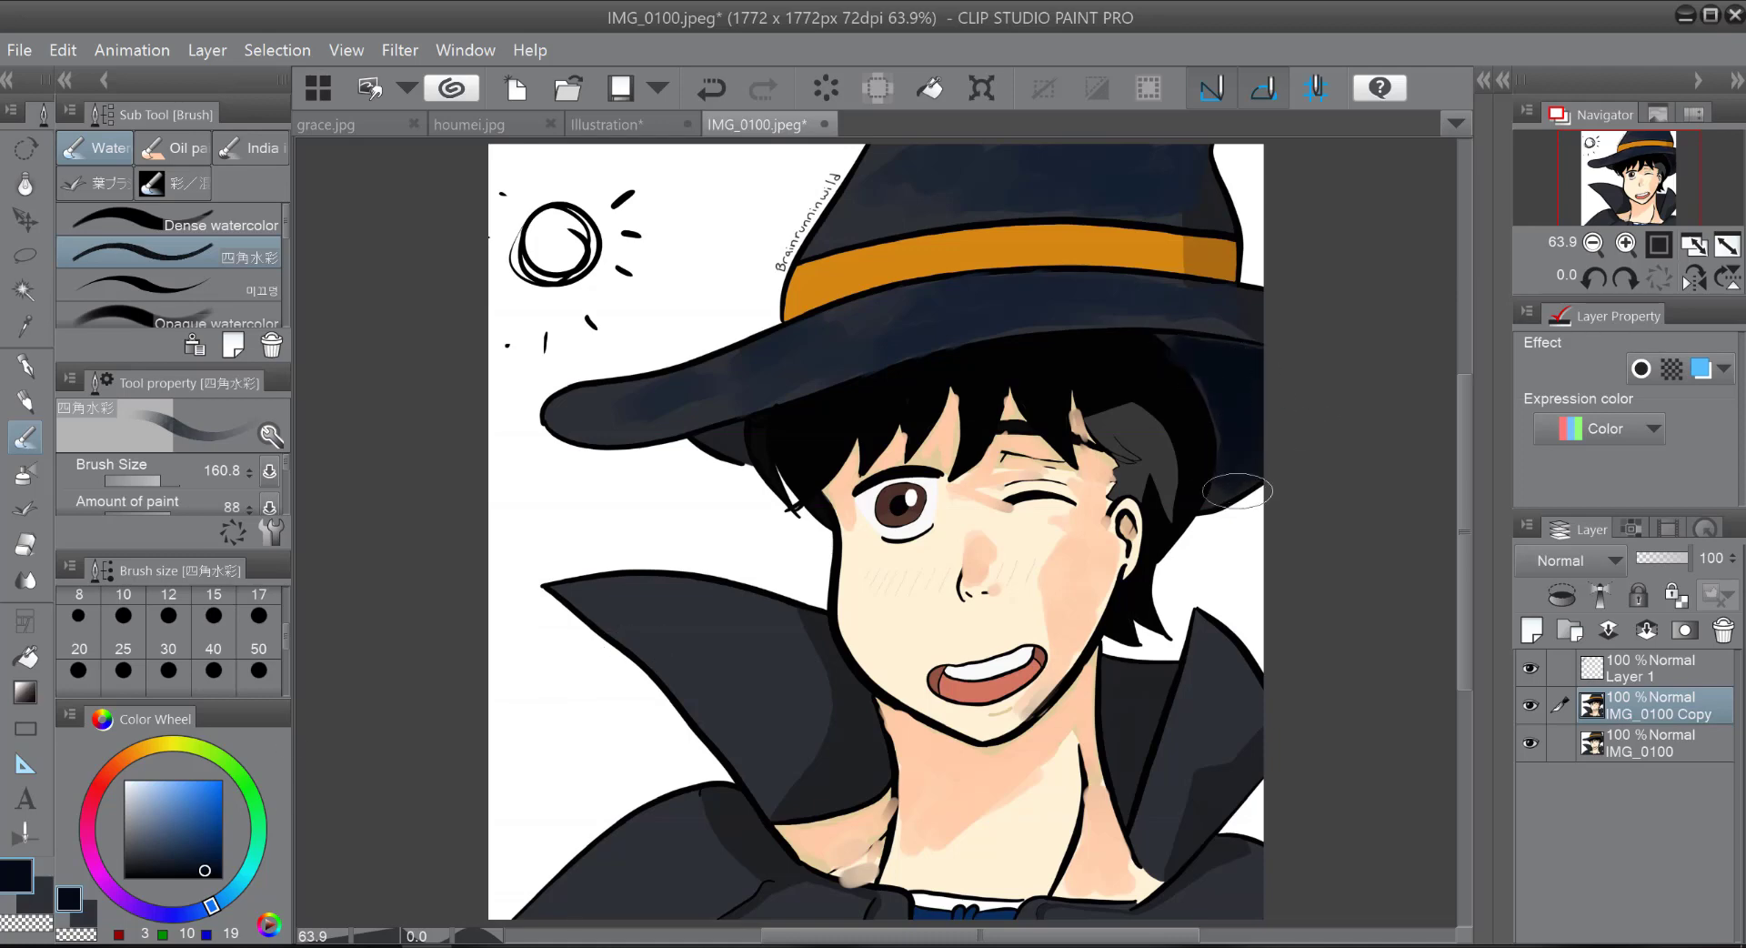
{"action": "mouse_move", "coordinate": [1087, 293]}
{"action": "left_mouse_down"}
{"action": "mouse_move", "coordinate": [1110, 290]}
{"action": "mouse_move", "coordinate": [1065, 299]}
{"action": "mouse_move", "coordinate": [1153, 310]}
{"action": "mouse_move", "coordinate": [1111, 286]}
{"action": "mouse_move", "coordinate": [1164, 307]}
{"action": "left_mouse_up"}
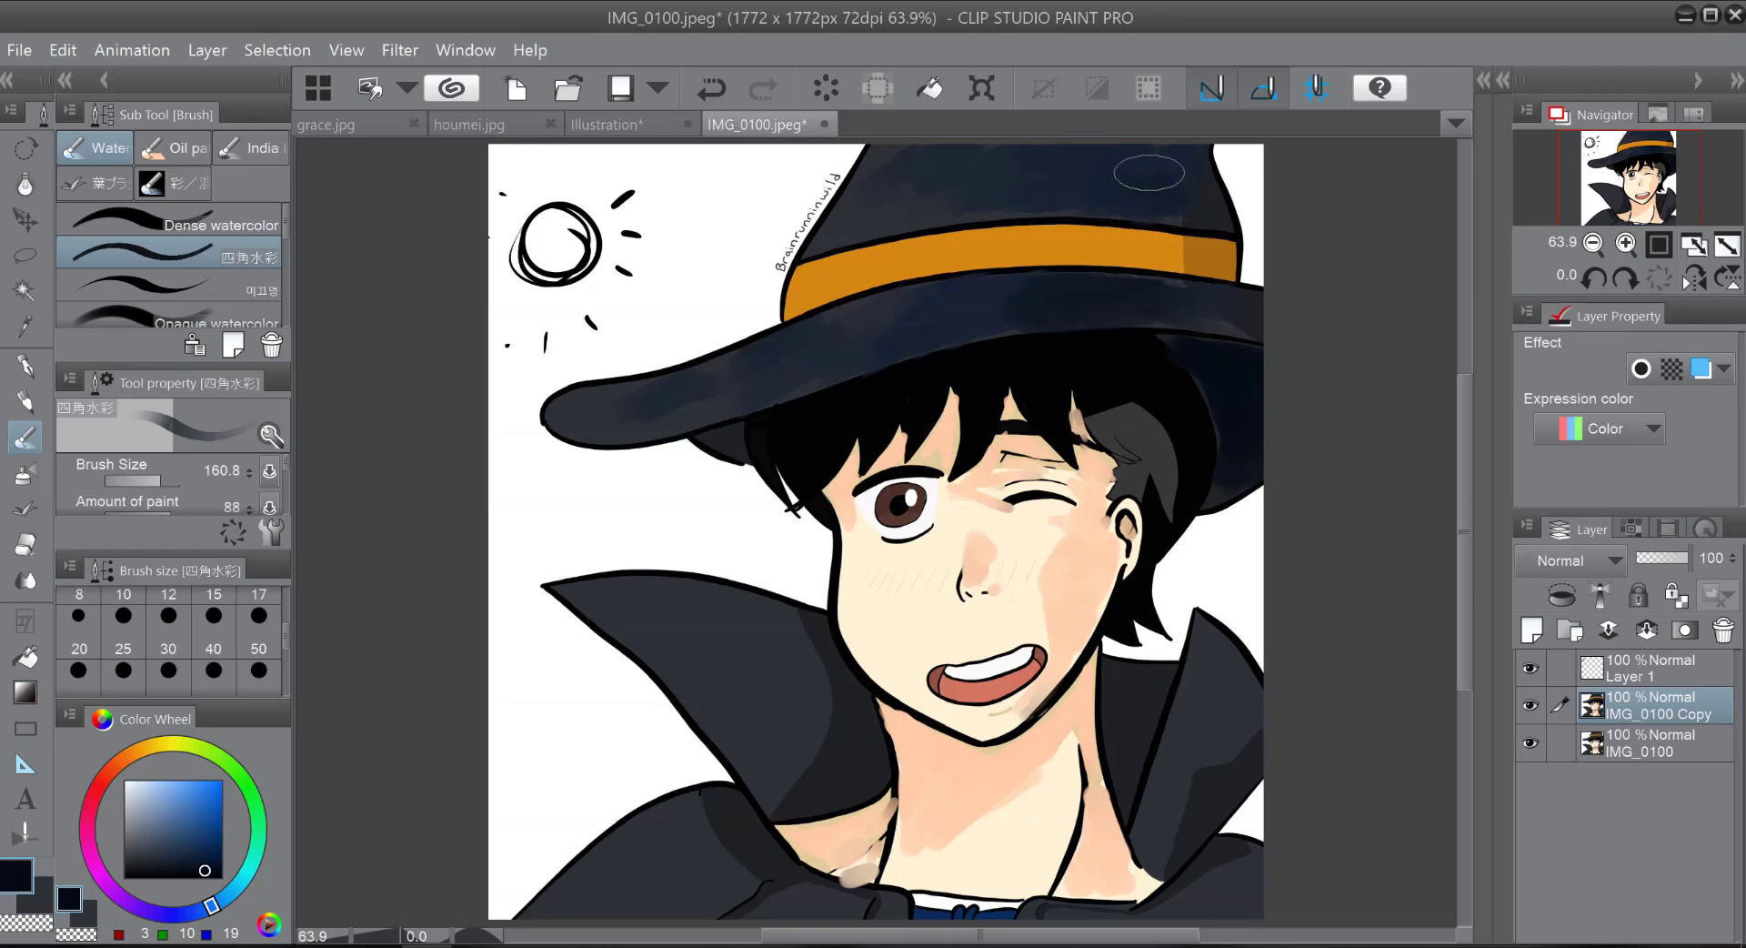
Step: Paint the collar and the cape shoulders with navy (RGB 9, 26, 48) and a darker navy (RGB 8, 17, 28)
{"action": "left_click", "coordinate": [203, 850]}
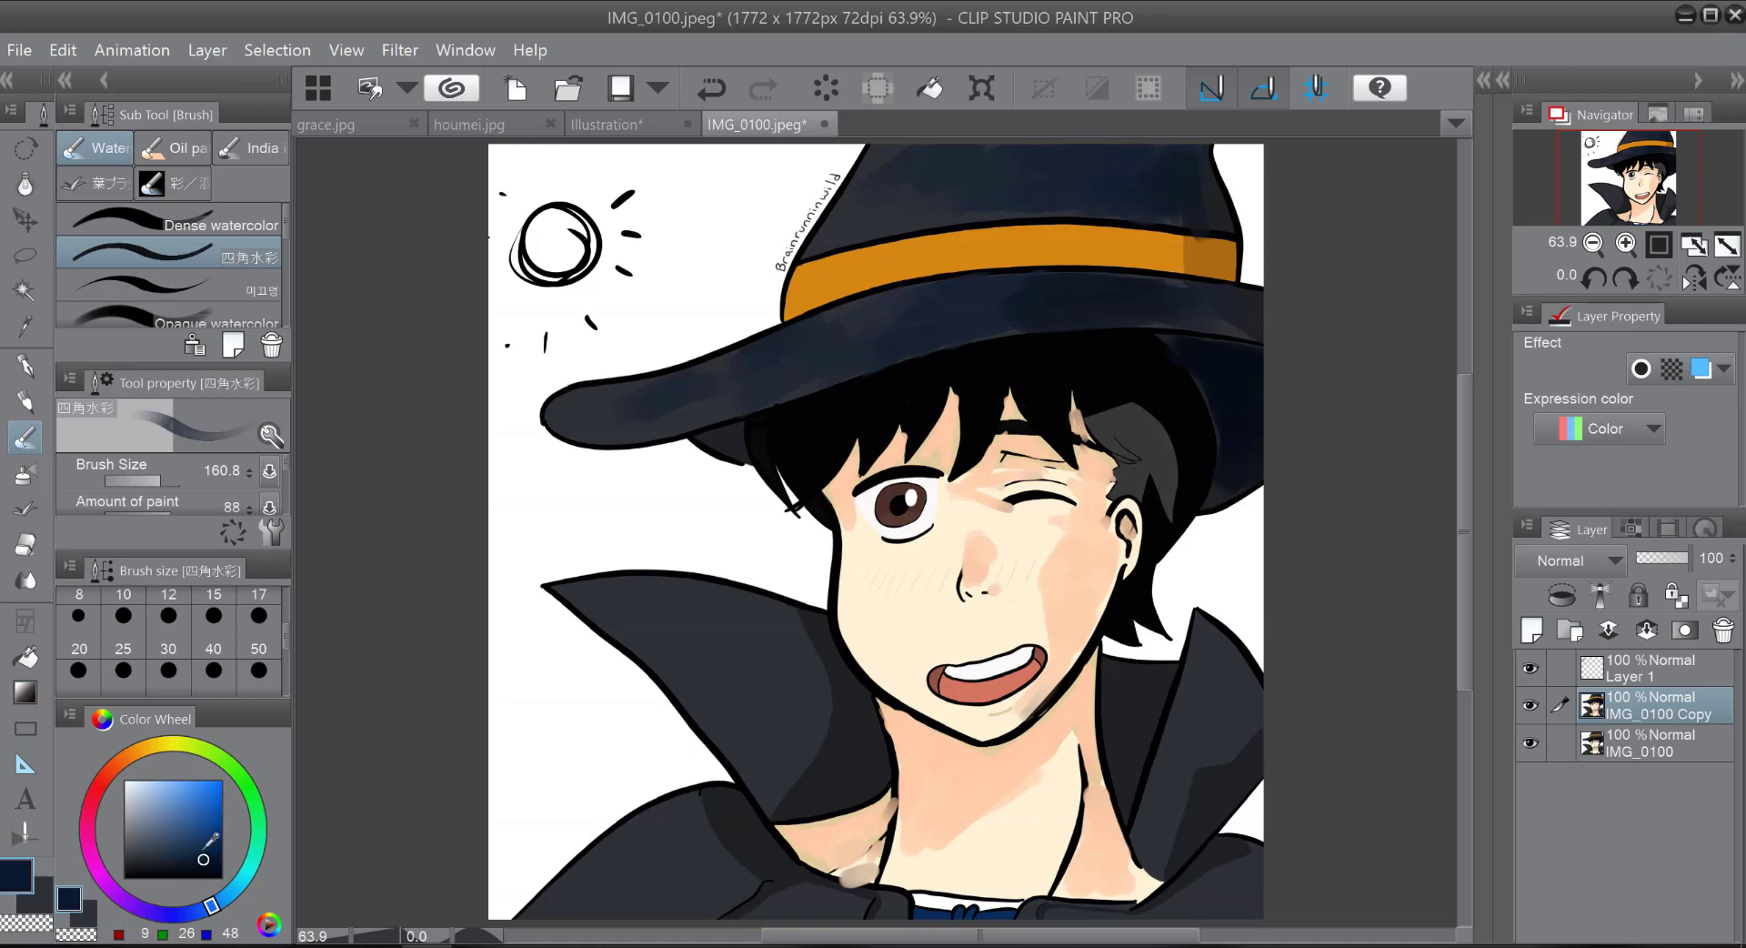
{"action": "mouse_move", "coordinate": [697, 640]}
{"action": "left_mouse_down"}
{"action": "mouse_move", "coordinate": [765, 758]}
{"action": "mouse_move", "coordinate": [744, 754]}
{"action": "mouse_move", "coordinate": [706, 714]}
{"action": "mouse_move", "coordinate": [760, 742]}
{"action": "mouse_move", "coordinate": [757, 759]}
{"action": "mouse_move", "coordinate": [787, 729]}
{"action": "mouse_move", "coordinate": [772, 767]}
{"action": "mouse_move", "coordinate": [726, 723]}
{"action": "mouse_move", "coordinate": [777, 703]}
{"action": "mouse_move", "coordinate": [792, 745]}
{"action": "mouse_move", "coordinate": [709, 646]}
{"action": "mouse_move", "coordinate": [751, 661]}
{"action": "mouse_move", "coordinate": [724, 629]}
{"action": "mouse_move", "coordinate": [737, 611]}
{"action": "mouse_move", "coordinate": [626, 604]}
{"action": "mouse_move", "coordinate": [737, 627]}
{"action": "mouse_move", "coordinate": [742, 610]}
{"action": "mouse_move", "coordinate": [807, 674]}
{"action": "mouse_move", "coordinate": [789, 722]}
{"action": "mouse_move", "coordinate": [748, 751]}
{"action": "mouse_move", "coordinate": [733, 708]}
{"action": "mouse_move", "coordinate": [809, 743]}
{"action": "left_mouse_up"}
{"action": "left_click", "coordinate": [194, 867]}
{"action": "mouse_move", "coordinate": [696, 809]}
{"action": "left_mouse_down"}
{"action": "mouse_move", "coordinate": [657, 853]}
{"action": "mouse_move", "coordinate": [655, 824]}
{"action": "mouse_move", "coordinate": [619, 859]}
{"action": "mouse_move", "coordinate": [691, 868]}
{"action": "mouse_move", "coordinate": [731, 835]}
{"action": "mouse_move", "coordinate": [701, 874]}
{"action": "mouse_move", "coordinate": [728, 877]}
{"action": "left_mouse_up"}
{"action": "mouse_move", "coordinate": [1204, 753]}
{"action": "left_mouse_down"}
{"action": "mouse_move", "coordinate": [1167, 839]}
{"action": "mouse_move", "coordinate": [1186, 720]}
{"action": "mouse_move", "coordinate": [1215, 730]}
{"action": "mouse_move", "coordinate": [1231, 777]}
{"action": "mouse_move", "coordinate": [1228, 664]}
{"action": "mouse_move", "coordinate": [1168, 799]}
{"action": "mouse_move", "coordinate": [1234, 897]}
{"action": "mouse_move", "coordinate": [1241, 861]}
{"action": "mouse_move", "coordinate": [1206, 869]}
{"action": "mouse_move", "coordinate": [1236, 874]}
{"action": "mouse_move", "coordinate": [1240, 916]}
{"action": "left_mouse_up"}
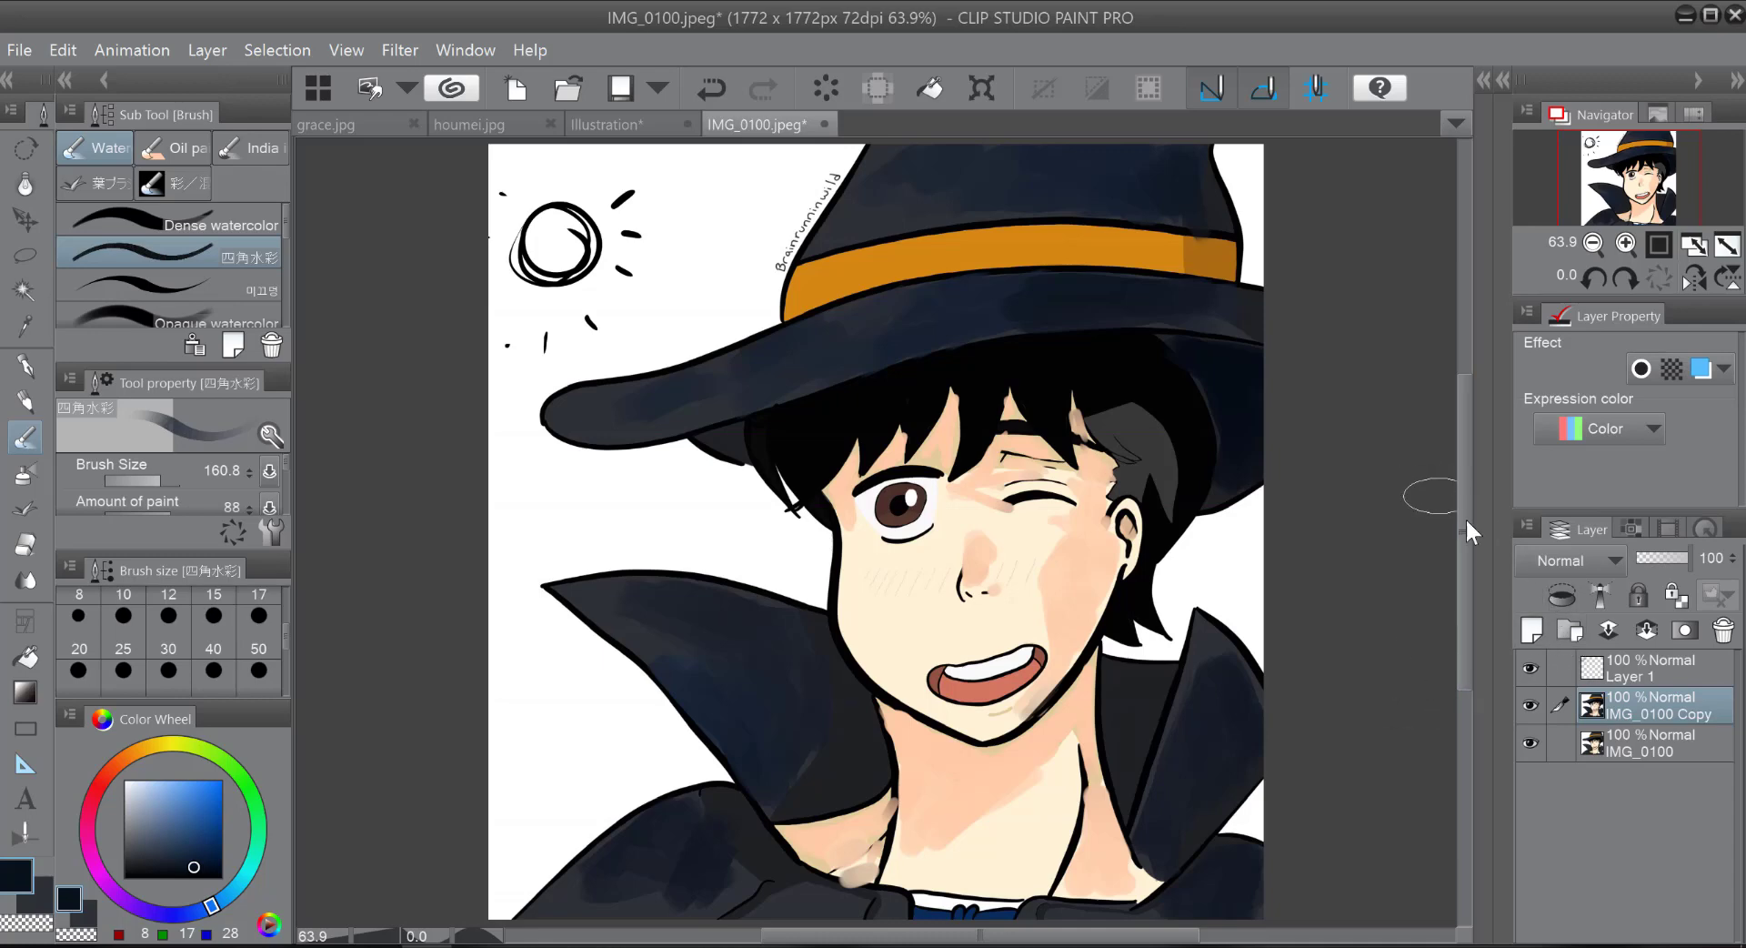
Step: Choose a deep magenta (RGB 144, 20, 65) and tint the hat's crown and brim on the side away from the sun
{"action": "left_click", "coordinate": [93, 815]}
{"action": "left_click", "coordinate": [92, 801]}
{"action": "left_click", "coordinate": [202, 836]}
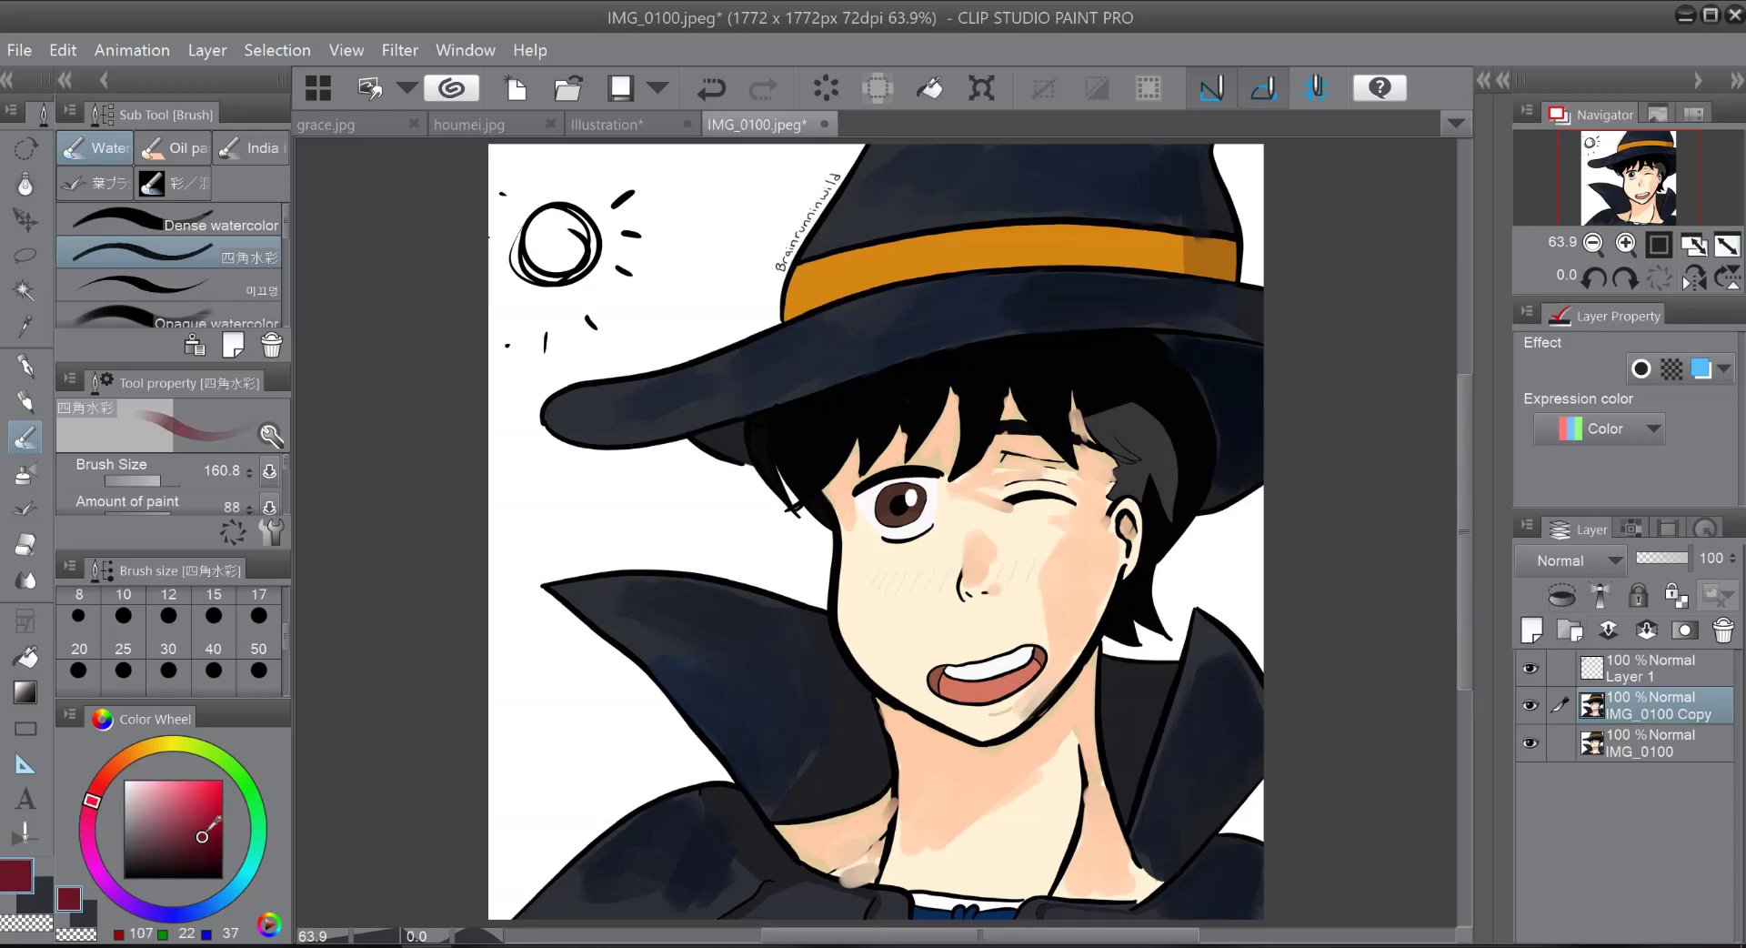
{"action": "left_click", "coordinate": [94, 818]}
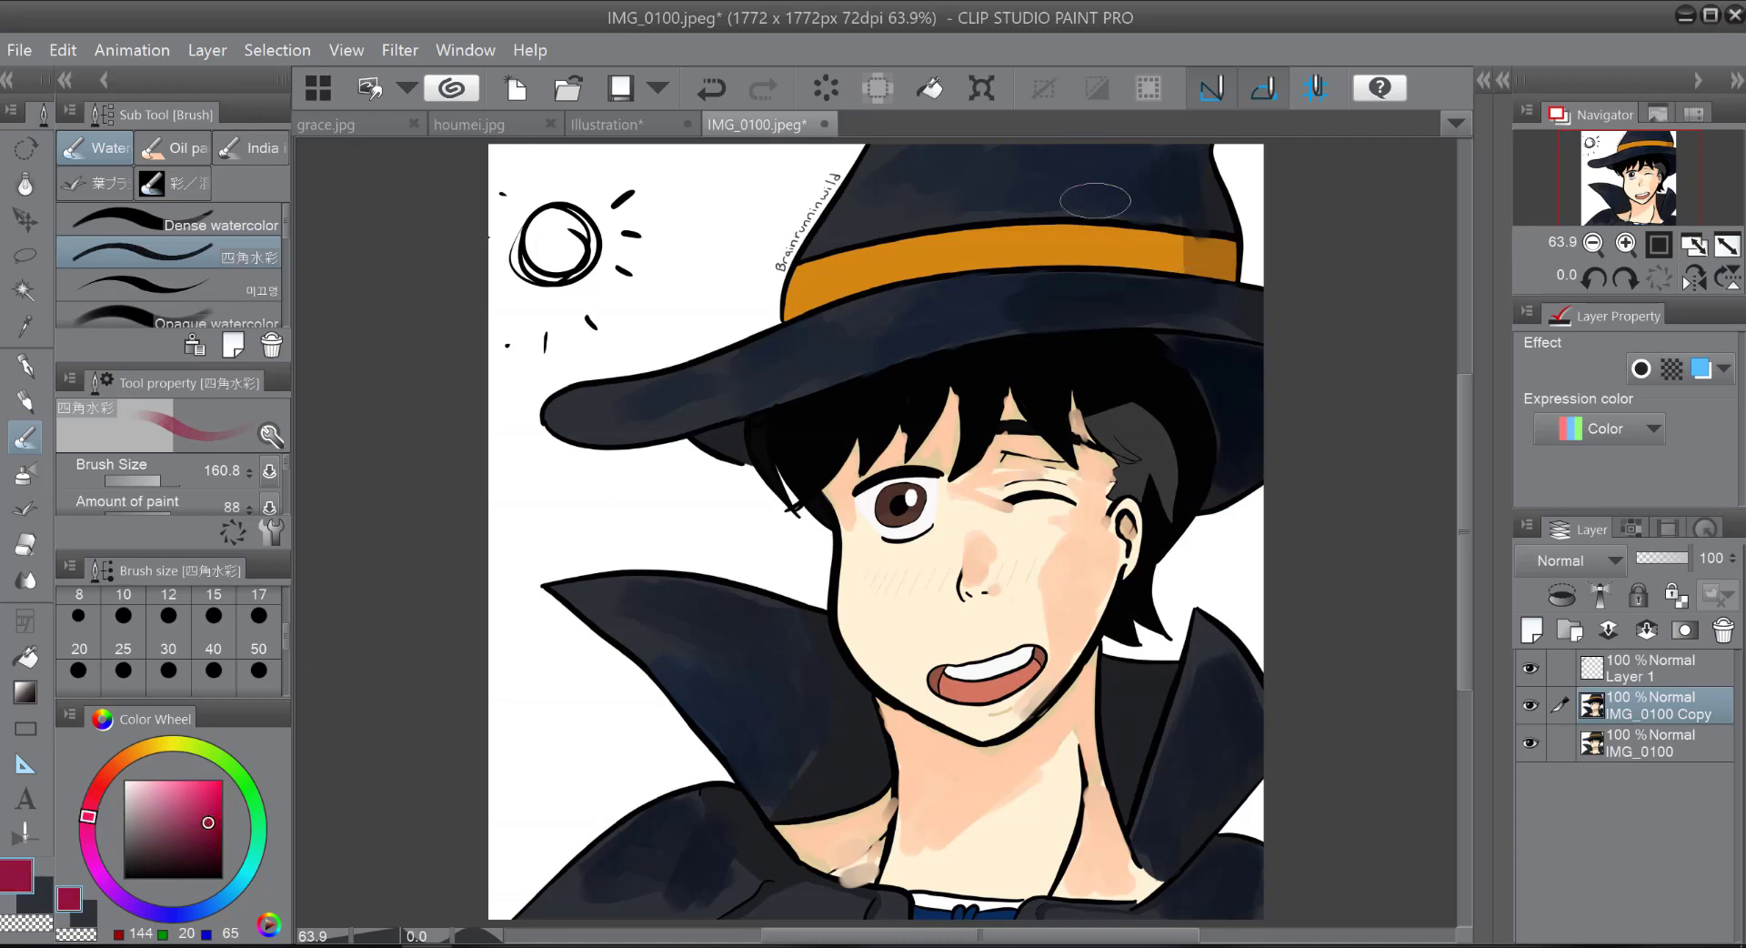
{"action": "mouse_move", "coordinate": [1096, 201]}
{"action": "left_mouse_down"}
{"action": "mouse_move", "coordinate": [1191, 186]}
{"action": "mouse_move", "coordinate": [1159, 208]}
{"action": "mouse_move", "coordinate": [1196, 309]}
{"action": "mouse_move", "coordinate": [1055, 286]}
{"action": "mouse_move", "coordinate": [1019, 304]}
{"action": "mouse_move", "coordinate": [1231, 322]}
{"action": "mouse_move", "coordinate": [1210, 359]}
{"action": "mouse_move", "coordinate": [1192, 352]}
{"action": "mouse_move", "coordinate": [1242, 387]}
{"action": "mouse_move", "coordinate": [1249, 420]}
{"action": "mouse_move", "coordinate": [1247, 401]}
{"action": "left_mouse_up"}
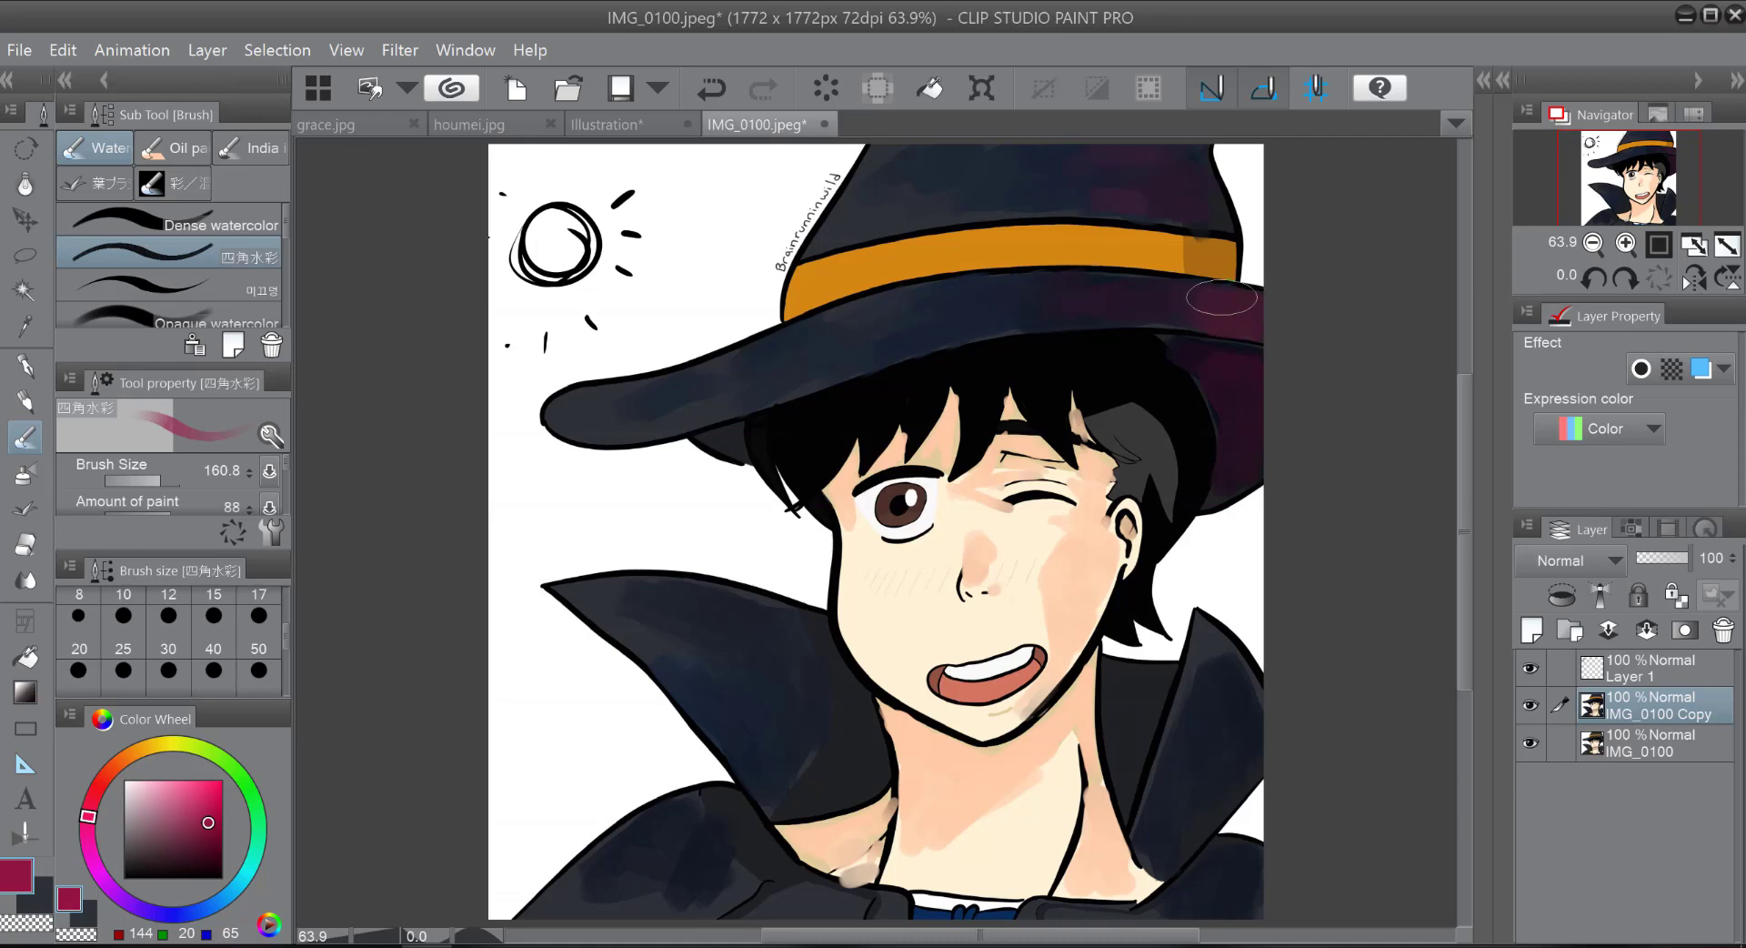
Step: Undo the magenta stroke on the middle of the brim and tint the collar and cape on the side away from the sun
{"action": "mouse_move", "coordinate": [992, 300]}
{"action": "left_mouse_down"}
{"action": "mouse_move", "coordinate": [962, 313]}
{"action": "mouse_move", "coordinate": [978, 303]}
{"action": "left_mouse_up"}
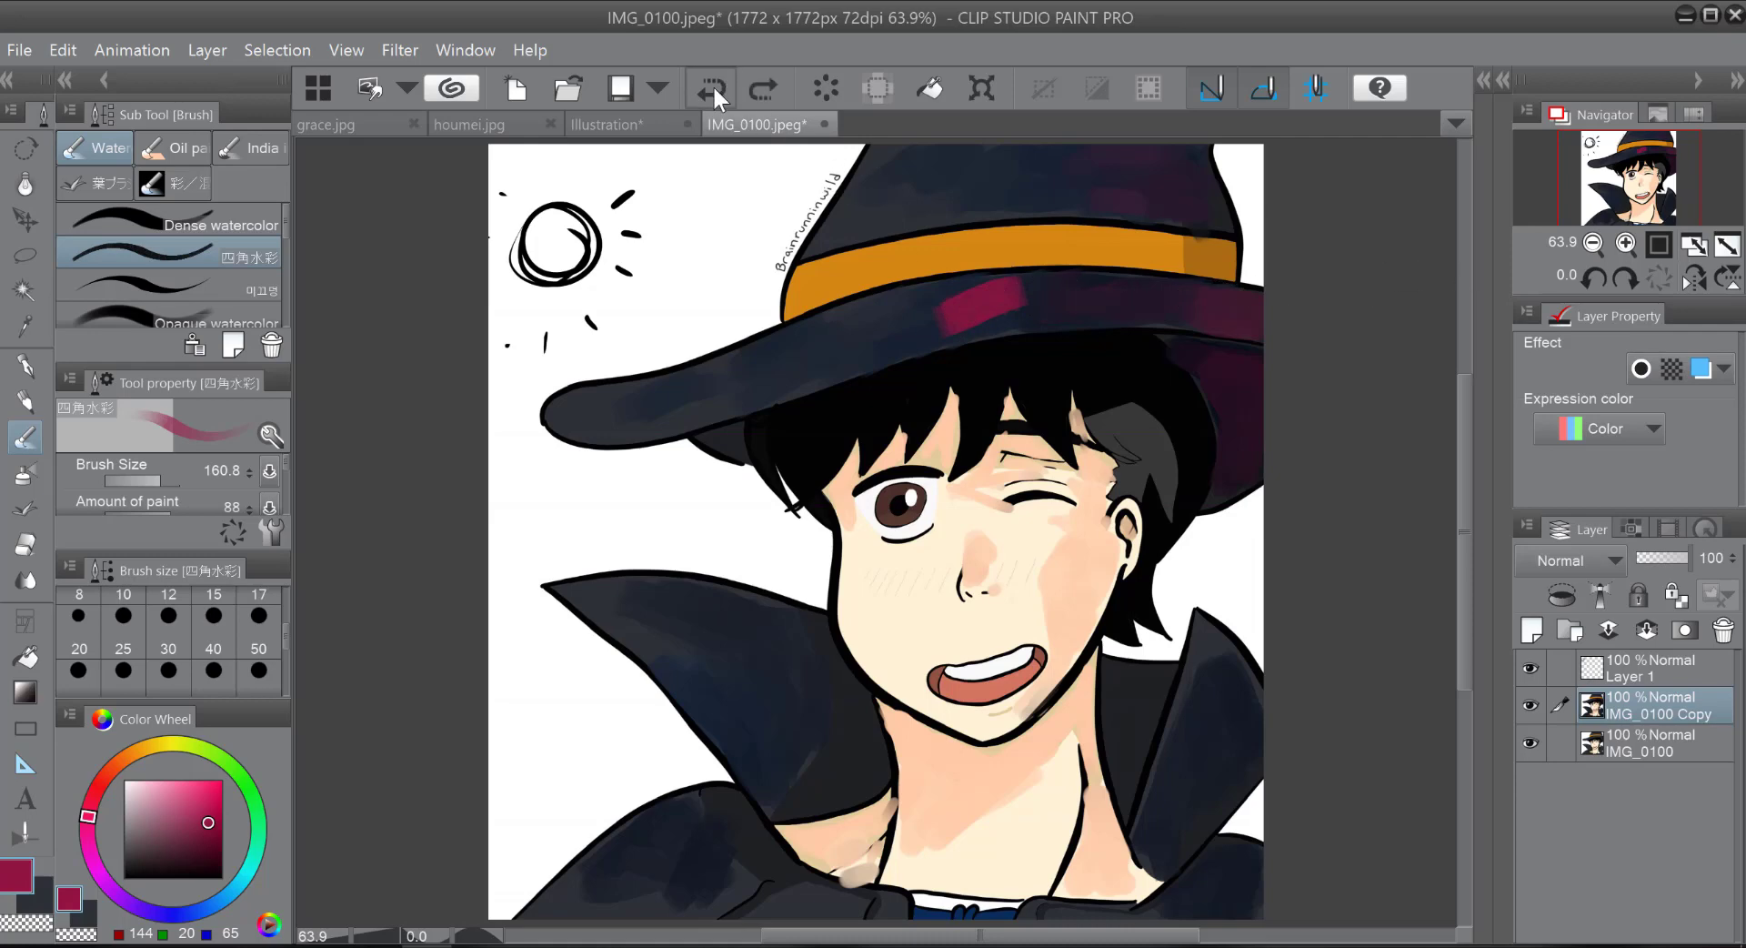
{"action": "key", "text": "ctrl+z"}
{"action": "mouse_move", "coordinate": [1219, 725]}
{"action": "left_mouse_down"}
{"action": "mouse_move", "coordinate": [1155, 858]}
{"action": "mouse_move", "coordinate": [1204, 782]}
{"action": "mouse_move", "coordinate": [1257, 745]}
{"action": "mouse_move", "coordinate": [1218, 704]}
{"action": "mouse_move", "coordinate": [1145, 755]}
{"action": "mouse_move", "coordinate": [1123, 748]}
{"action": "mouse_move", "coordinate": [1222, 850]}
{"action": "left_mouse_up"}
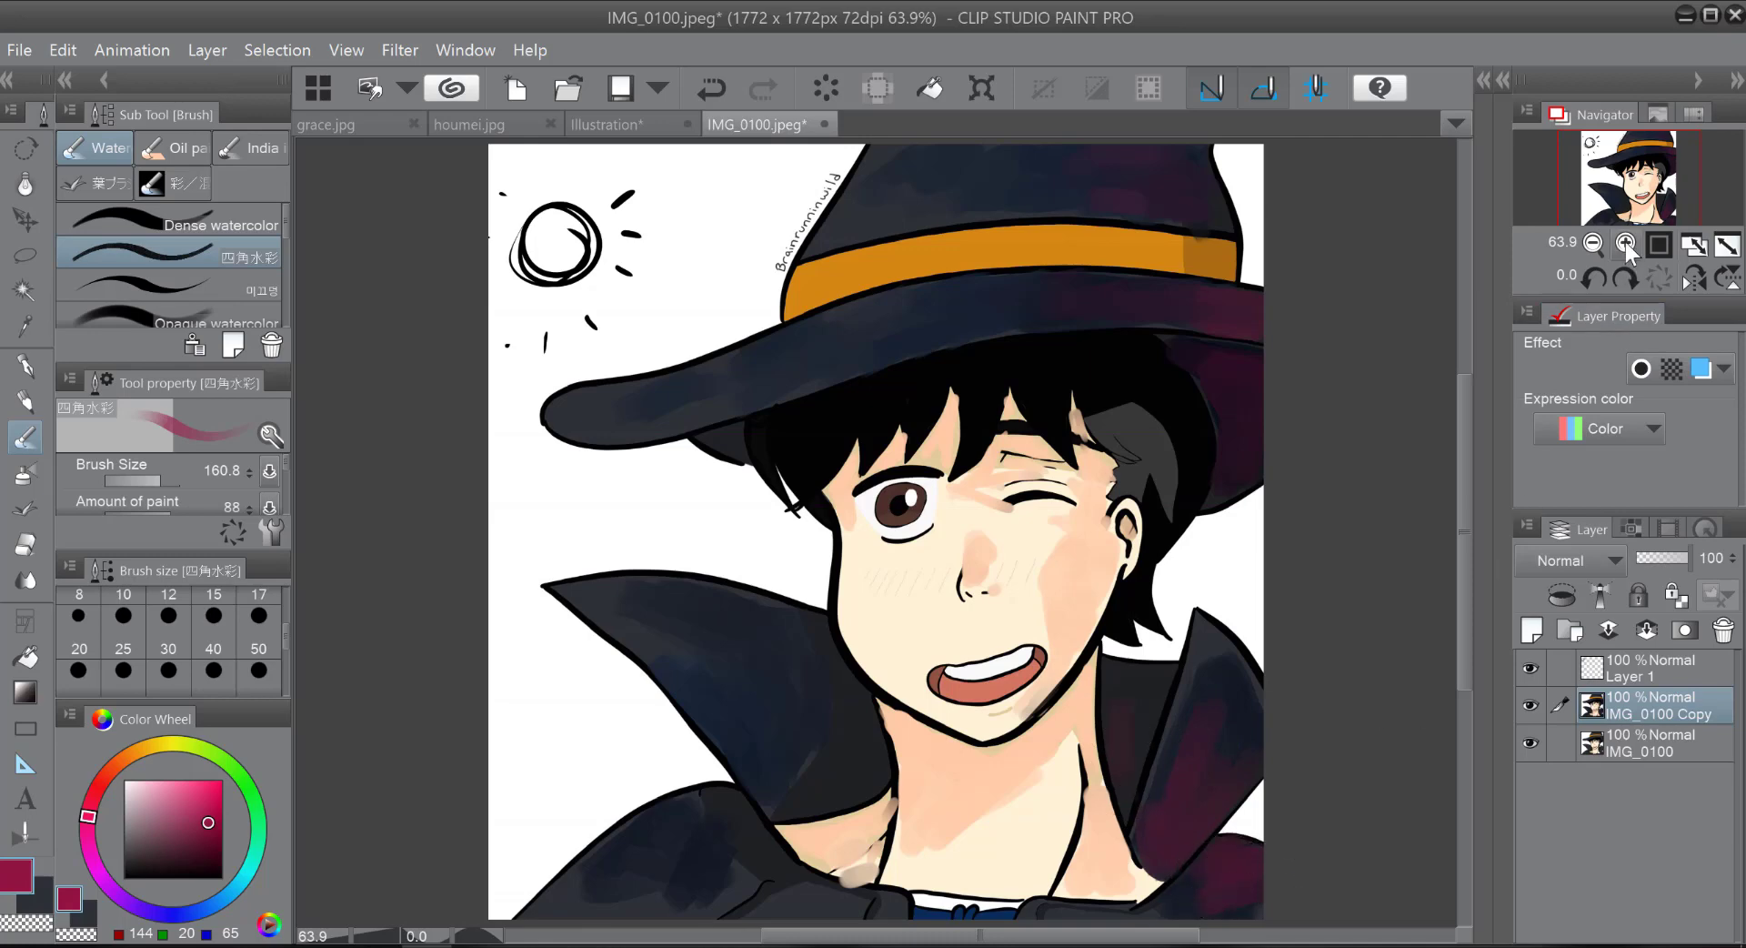
Step: Sample the hair's black, shift it to a teal blue (RGB 22, 65, 85) and paint soft highlights across the hair with the watercolor brush
{"action": "left_click", "coordinate": [1593, 244]}
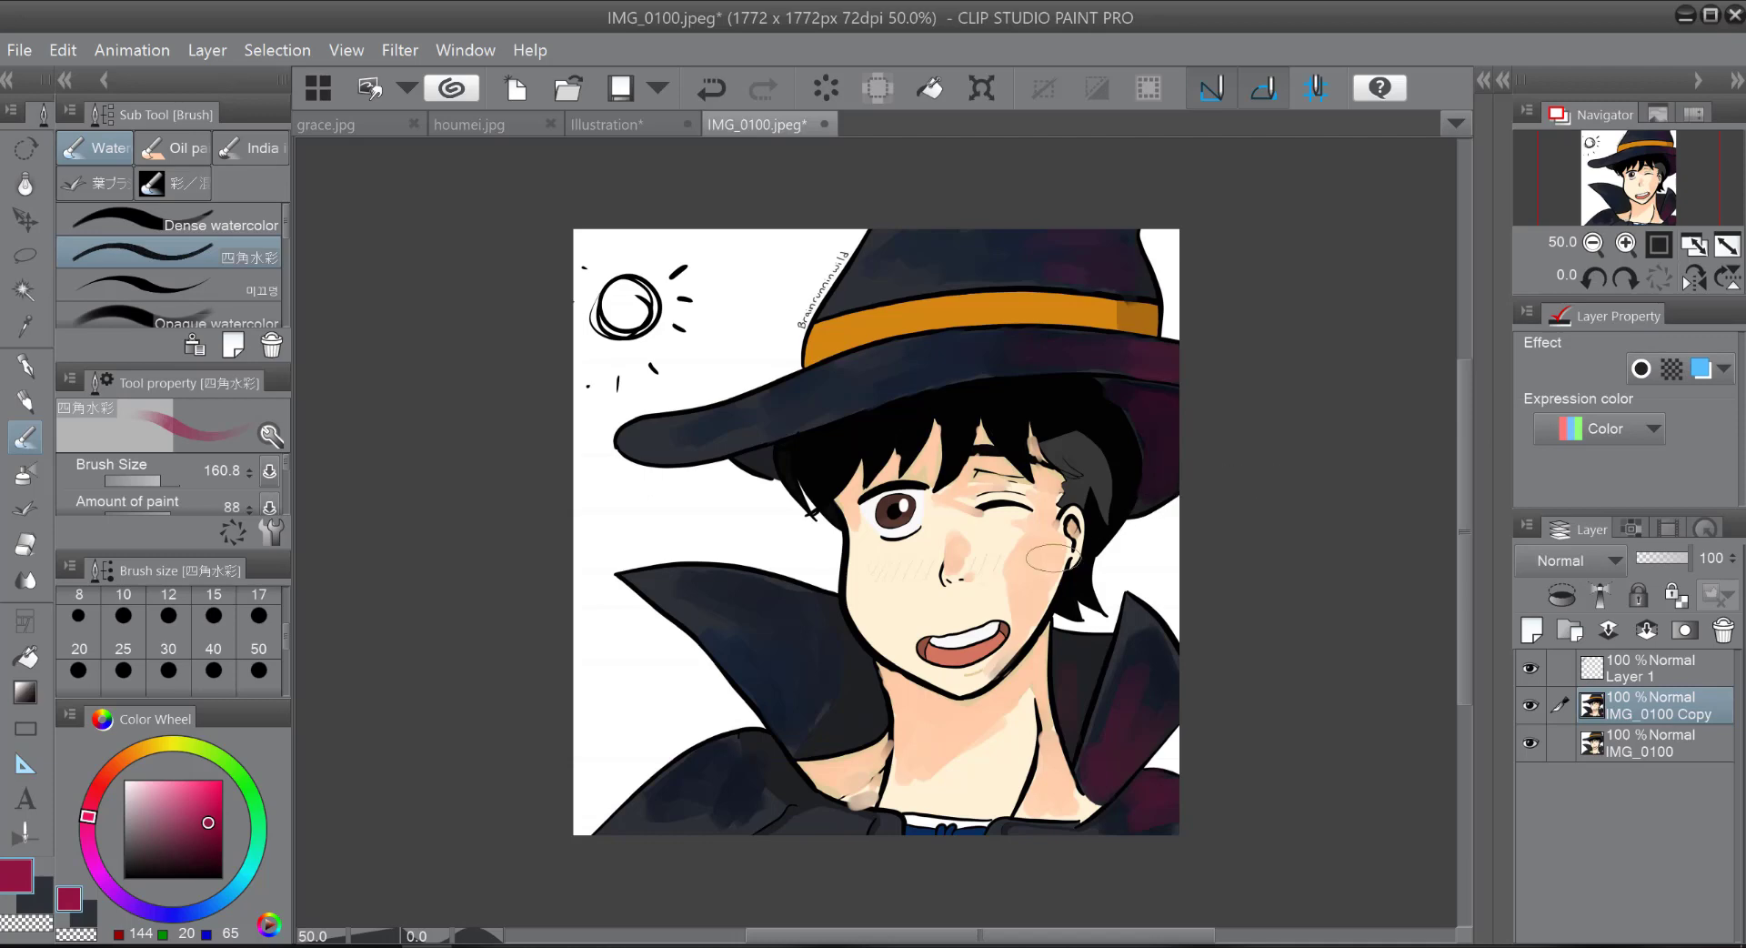
{"action": "left_click", "coordinate": [24, 327]}
{"action": "left_click", "coordinate": [1073, 416]}
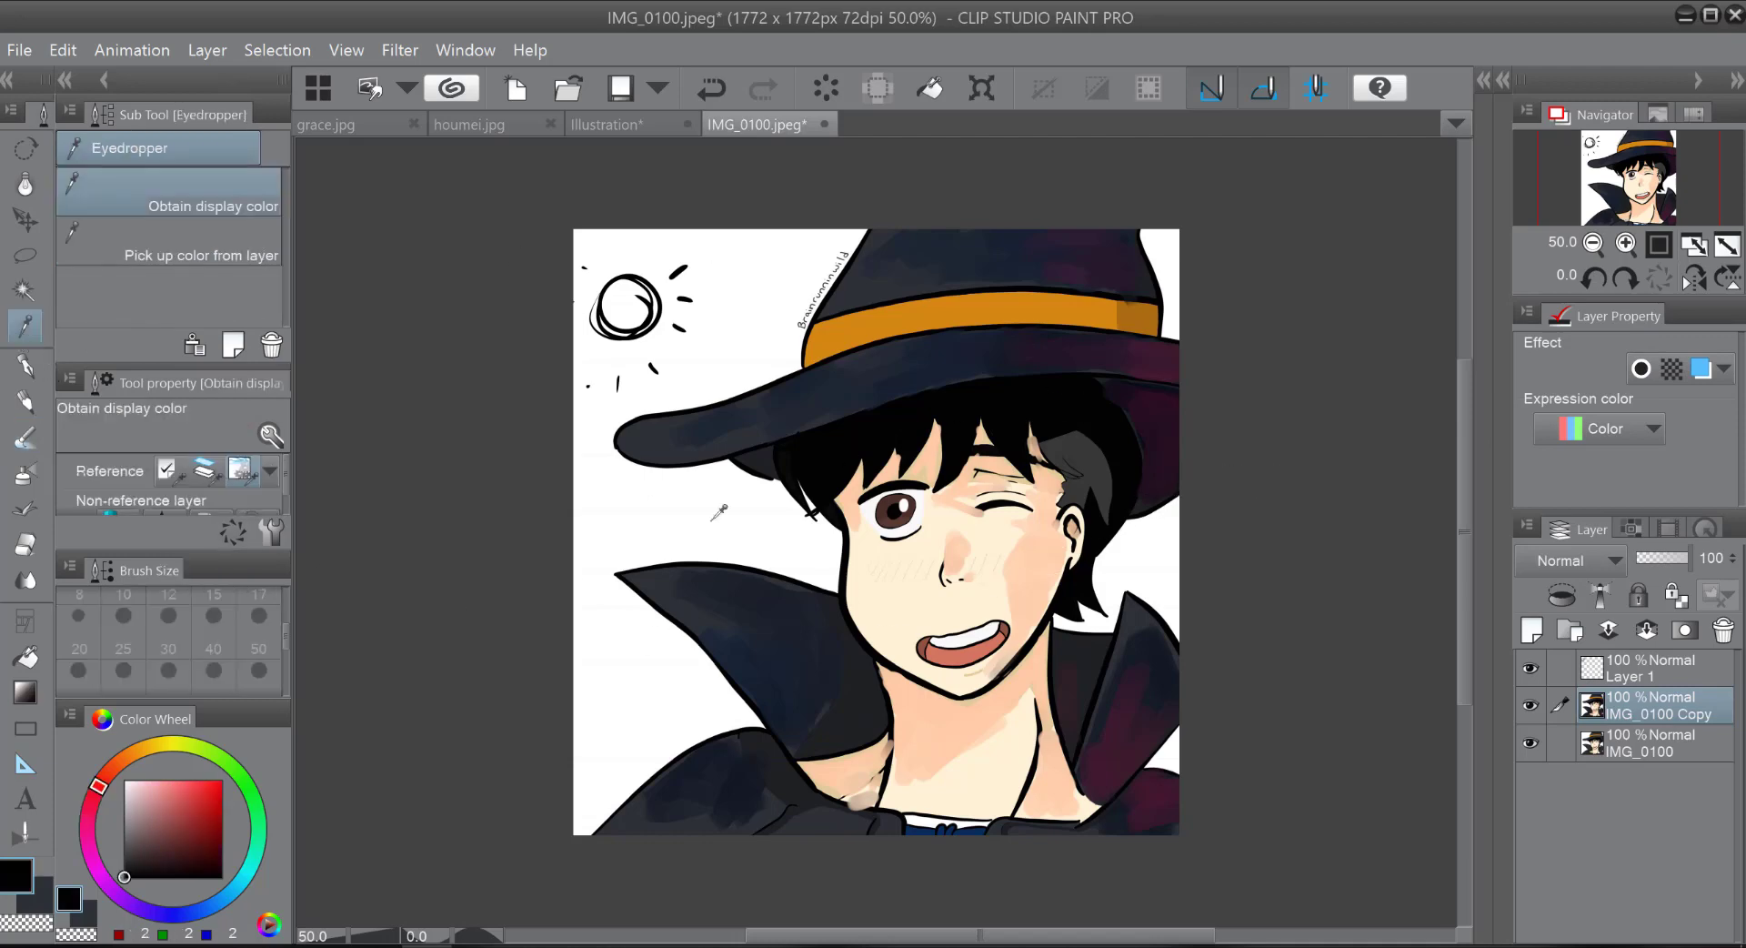
{"action": "left_click", "coordinate": [210, 896]}
{"action": "mouse_move", "coordinate": [187, 835]}
{"action": "left_mouse_down"}
{"action": "mouse_move", "coordinate": [193, 820]}
{"action": "mouse_move", "coordinate": [196, 845]}
{"action": "left_mouse_up"}
{"action": "left_click", "coordinate": [231, 895]}
{"action": "left_click", "coordinate": [25, 440]}
{"action": "mouse_move", "coordinate": [1070, 435]}
{"action": "left_mouse_down"}
{"action": "mouse_move", "coordinate": [1055, 446]}
{"action": "mouse_move", "coordinate": [1080, 407]}
{"action": "mouse_move", "coordinate": [1000, 410]}
{"action": "mouse_move", "coordinate": [1015, 428]}
{"action": "left_mouse_up"}
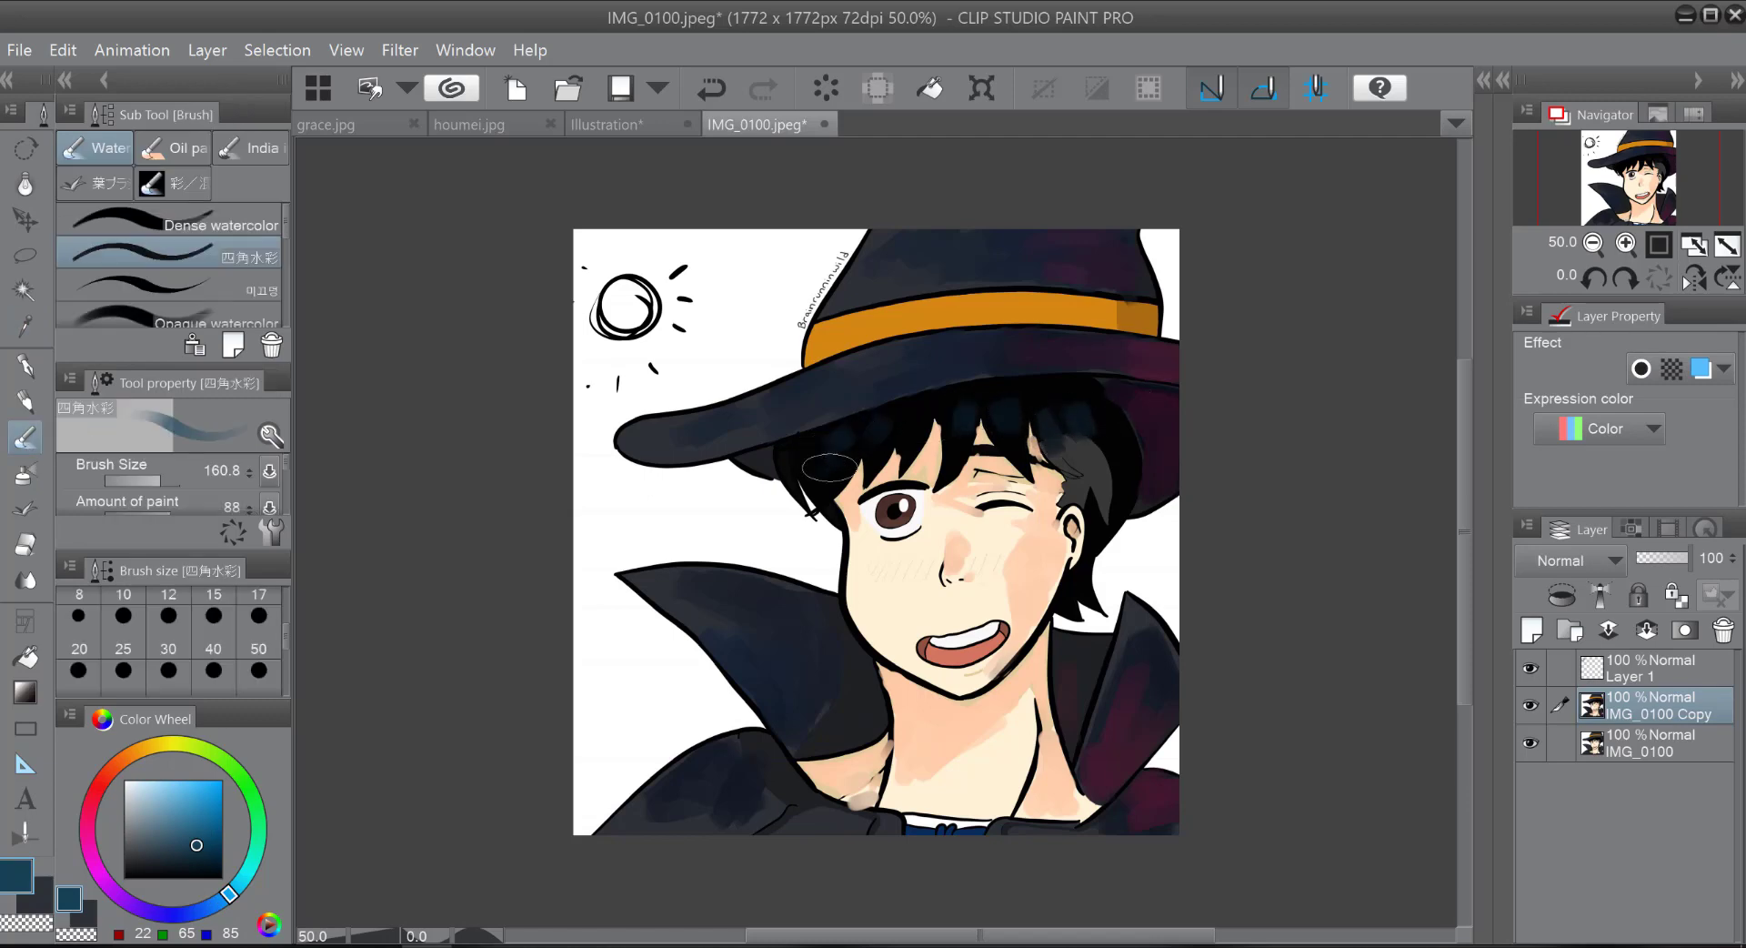
{"action": "mouse_move", "coordinate": [1064, 421]}
{"action": "left_mouse_down"}
{"action": "mouse_move", "coordinate": [1084, 457]}
{"action": "mouse_move", "coordinate": [1092, 433]}
{"action": "mouse_move", "coordinate": [1104, 470]}
{"action": "mouse_move", "coordinate": [1081, 407]}
{"action": "left_mouse_up"}
Step: Add thin pale-blue shine marks to the hair with the Darker pencil at size 20
{"action": "left_click_drag", "start_coordinate": [165, 796], "coordinate": [143, 788]}
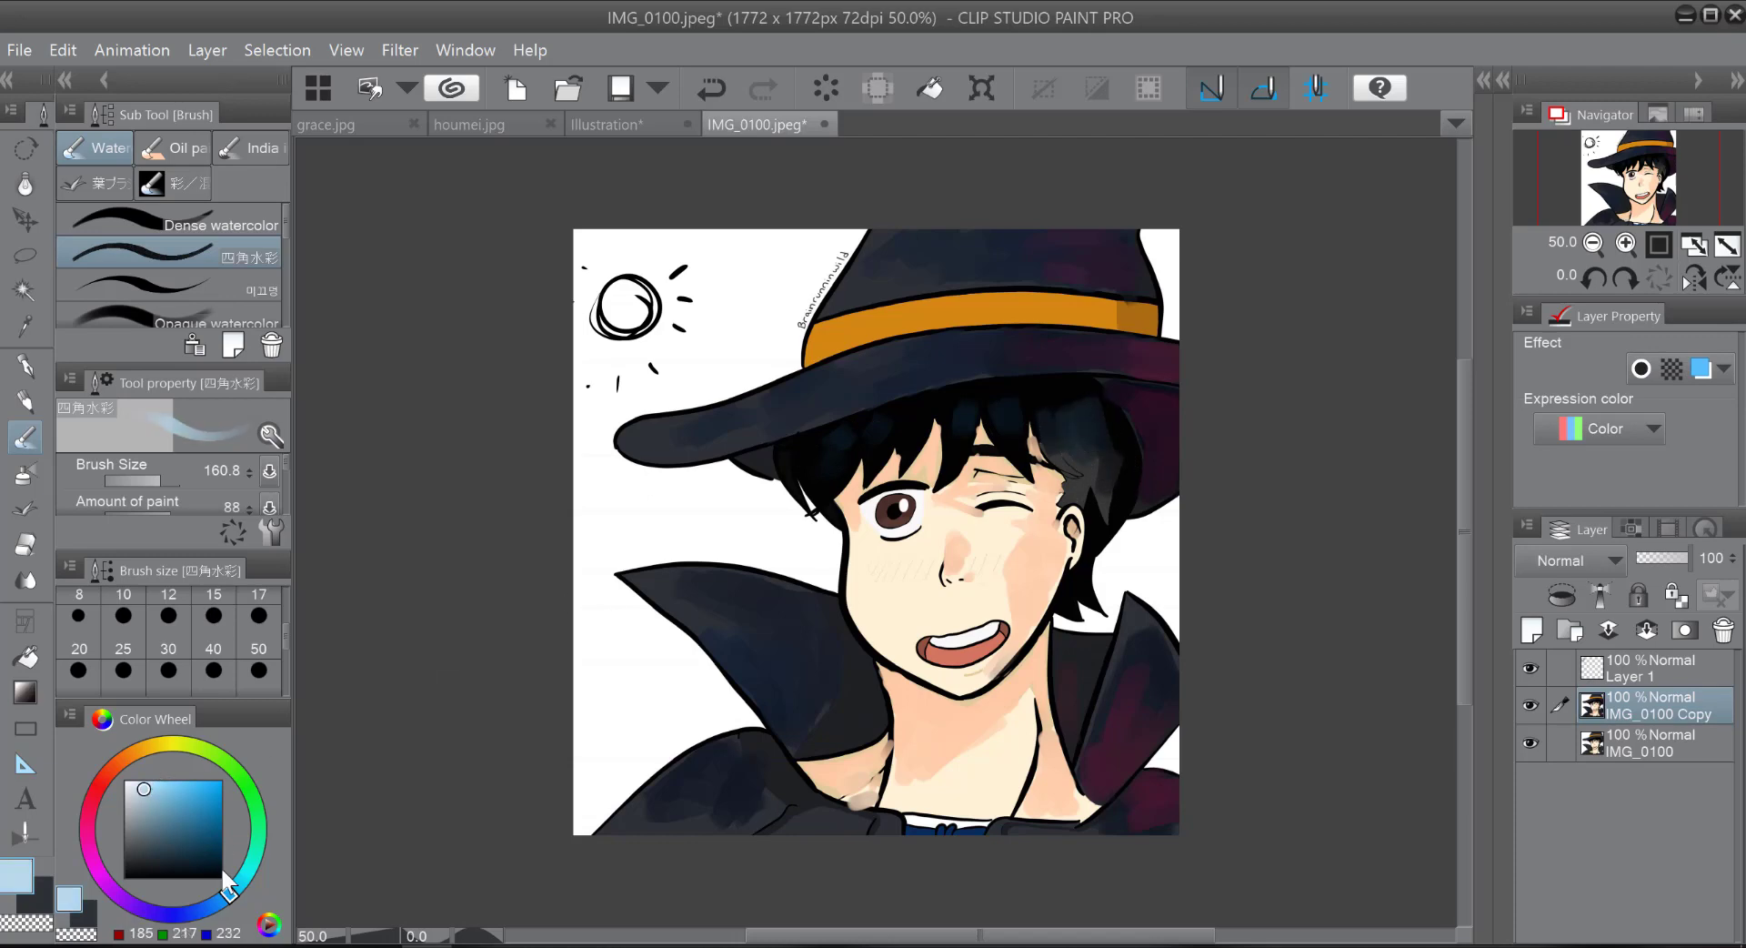
{"action": "left_click", "coordinate": [40, 402]}
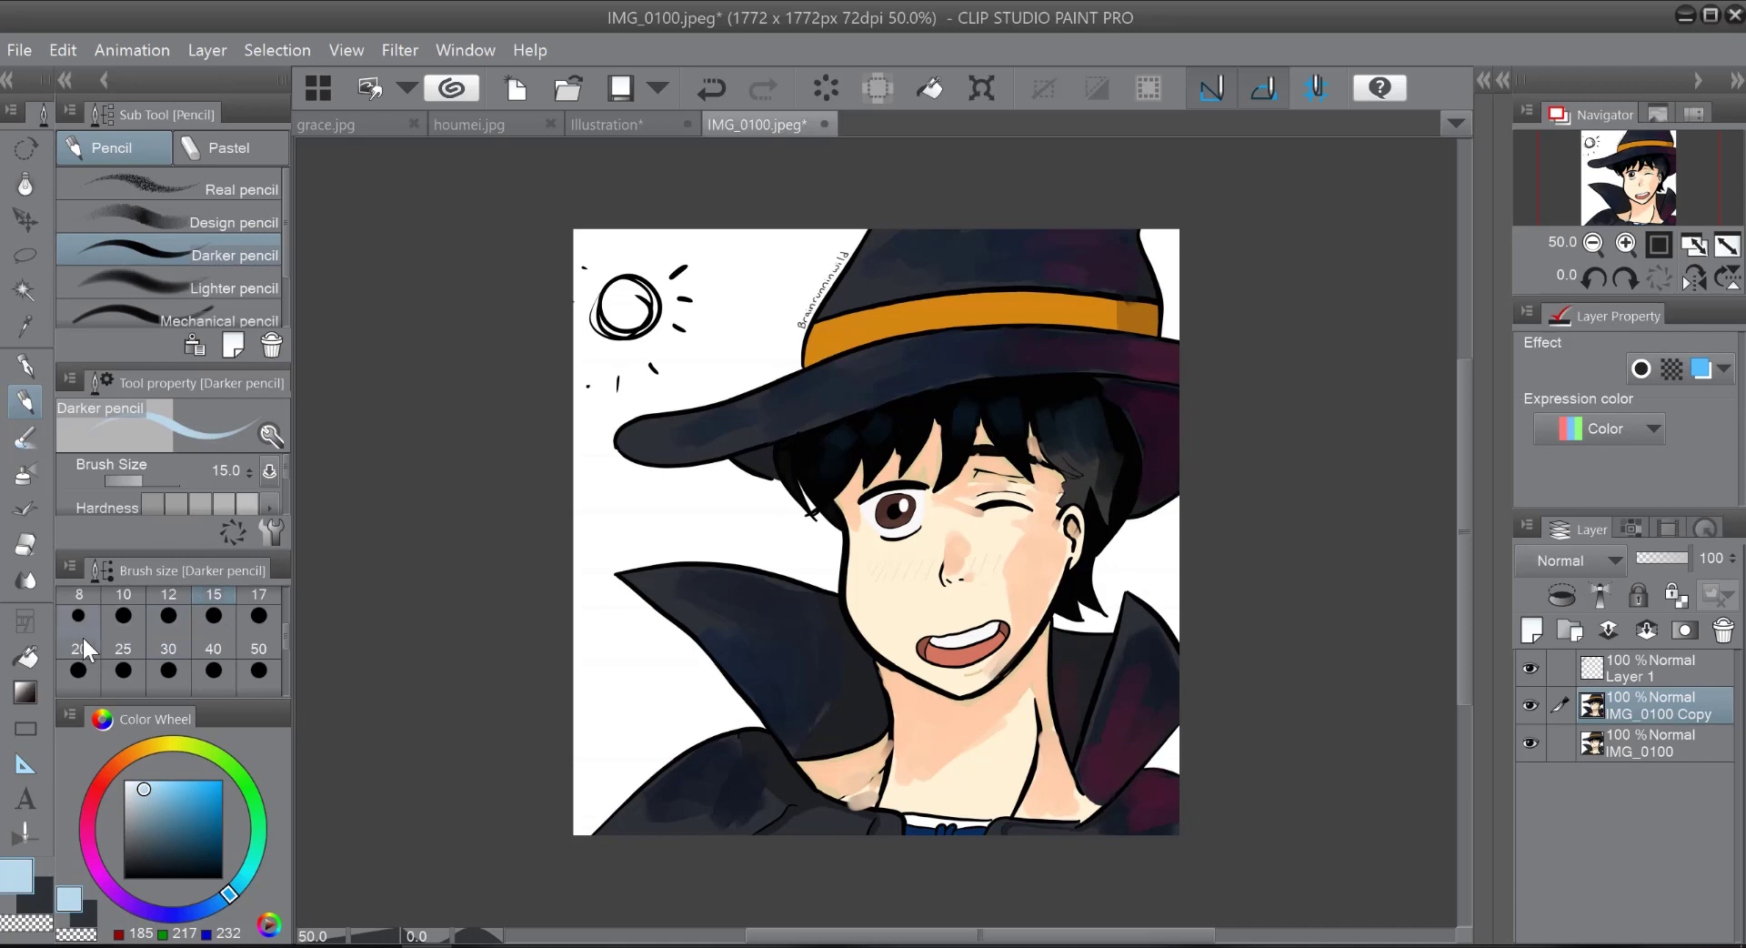
{"action": "left_click", "coordinate": [79, 641]}
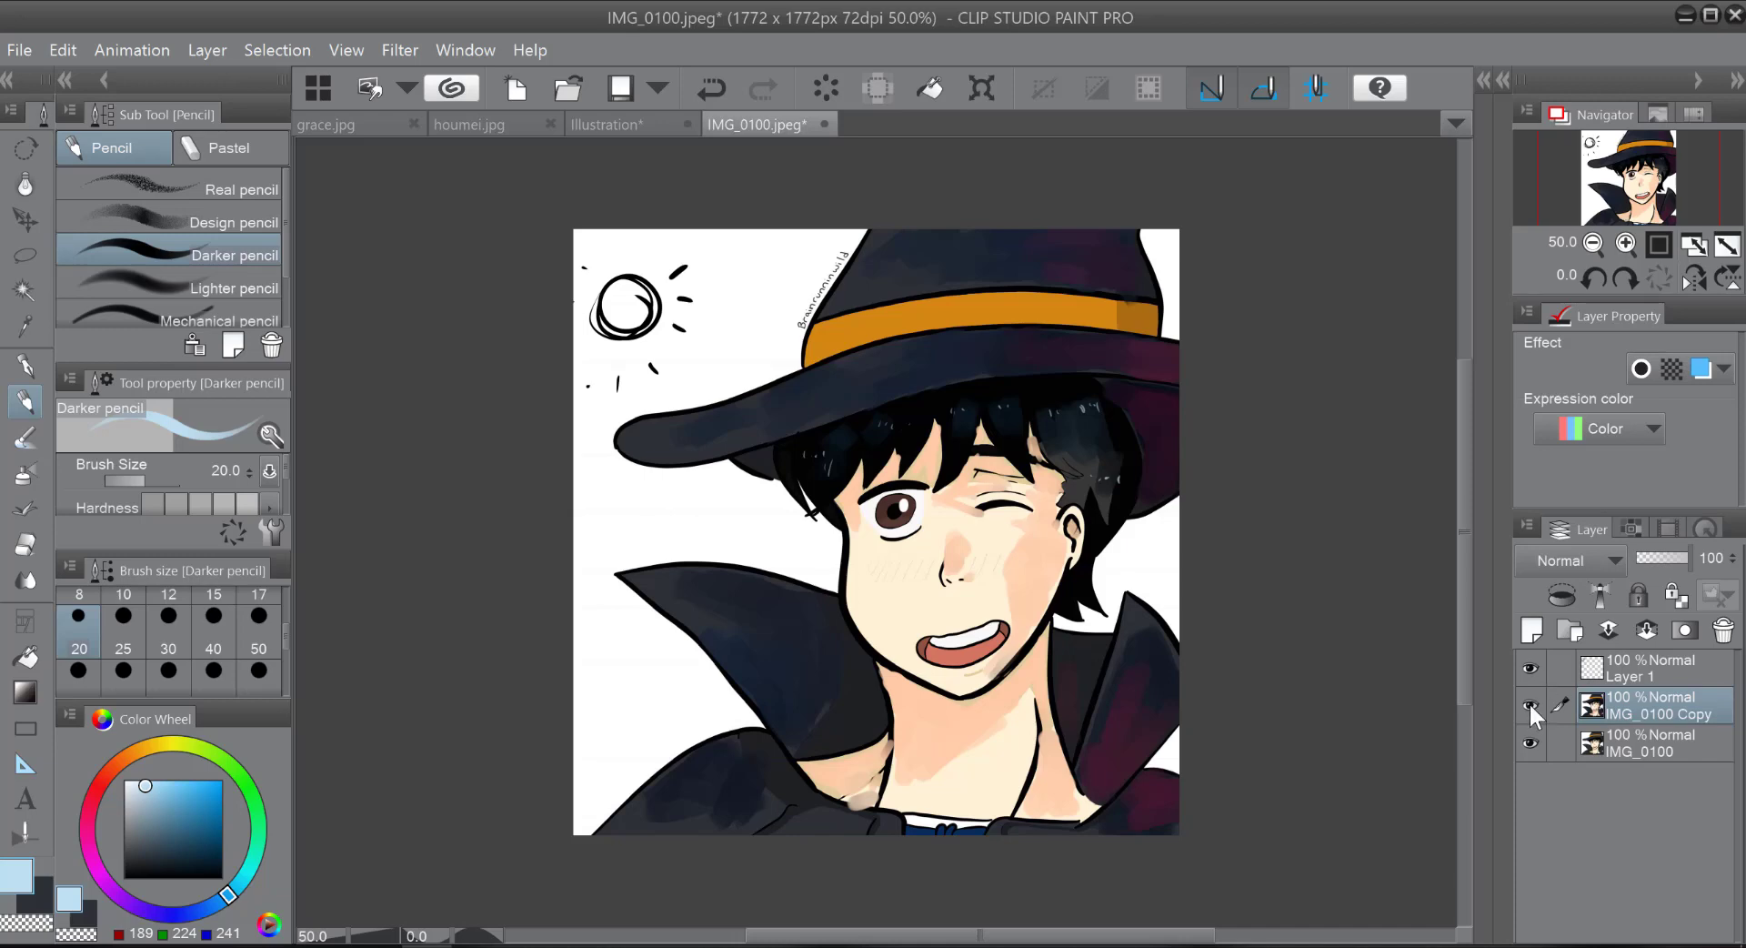
Step: Add a new layer above IMG_0100 Copy and set its blending mode to Overlay
{"action": "left_click", "coordinate": [1532, 633]}
{"action": "left_click", "coordinate": [1599, 550]}
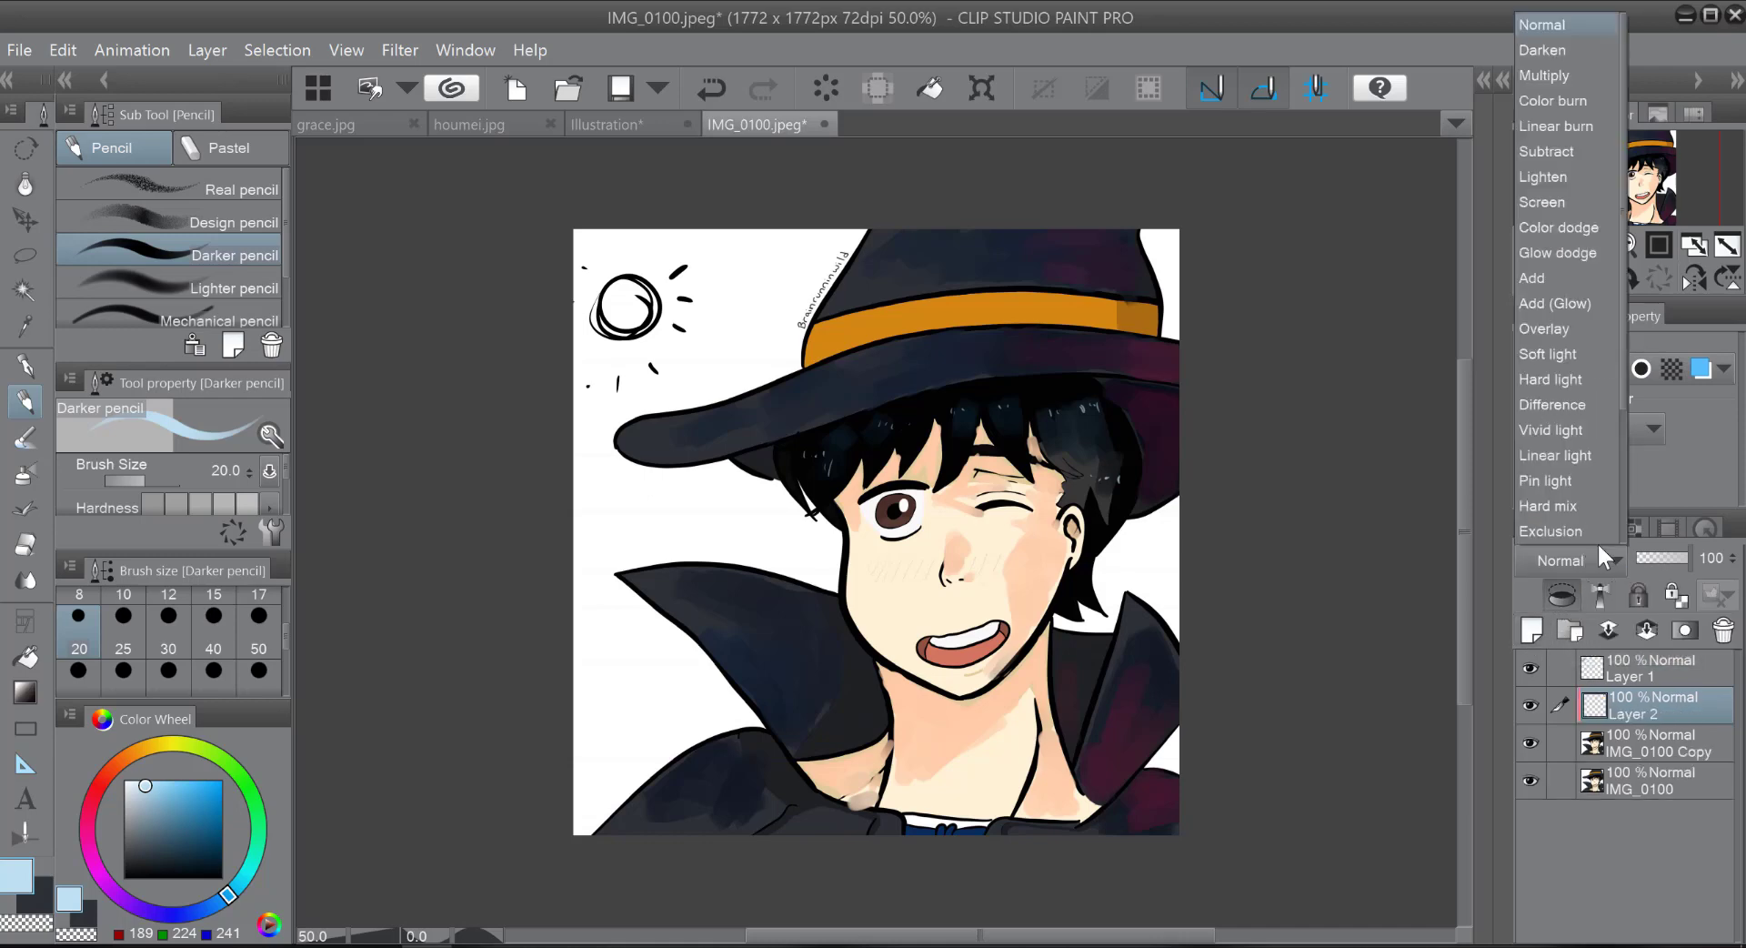
{"action": "left_click", "coordinate": [1563, 329]}
Step: Tint the hat, collar and cape blue with the Soft airbrush at size 473.6, using RGB 11, 93, 136 and a brighter RGB 0, 162, 246
{"action": "left_click", "coordinate": [211, 824]}
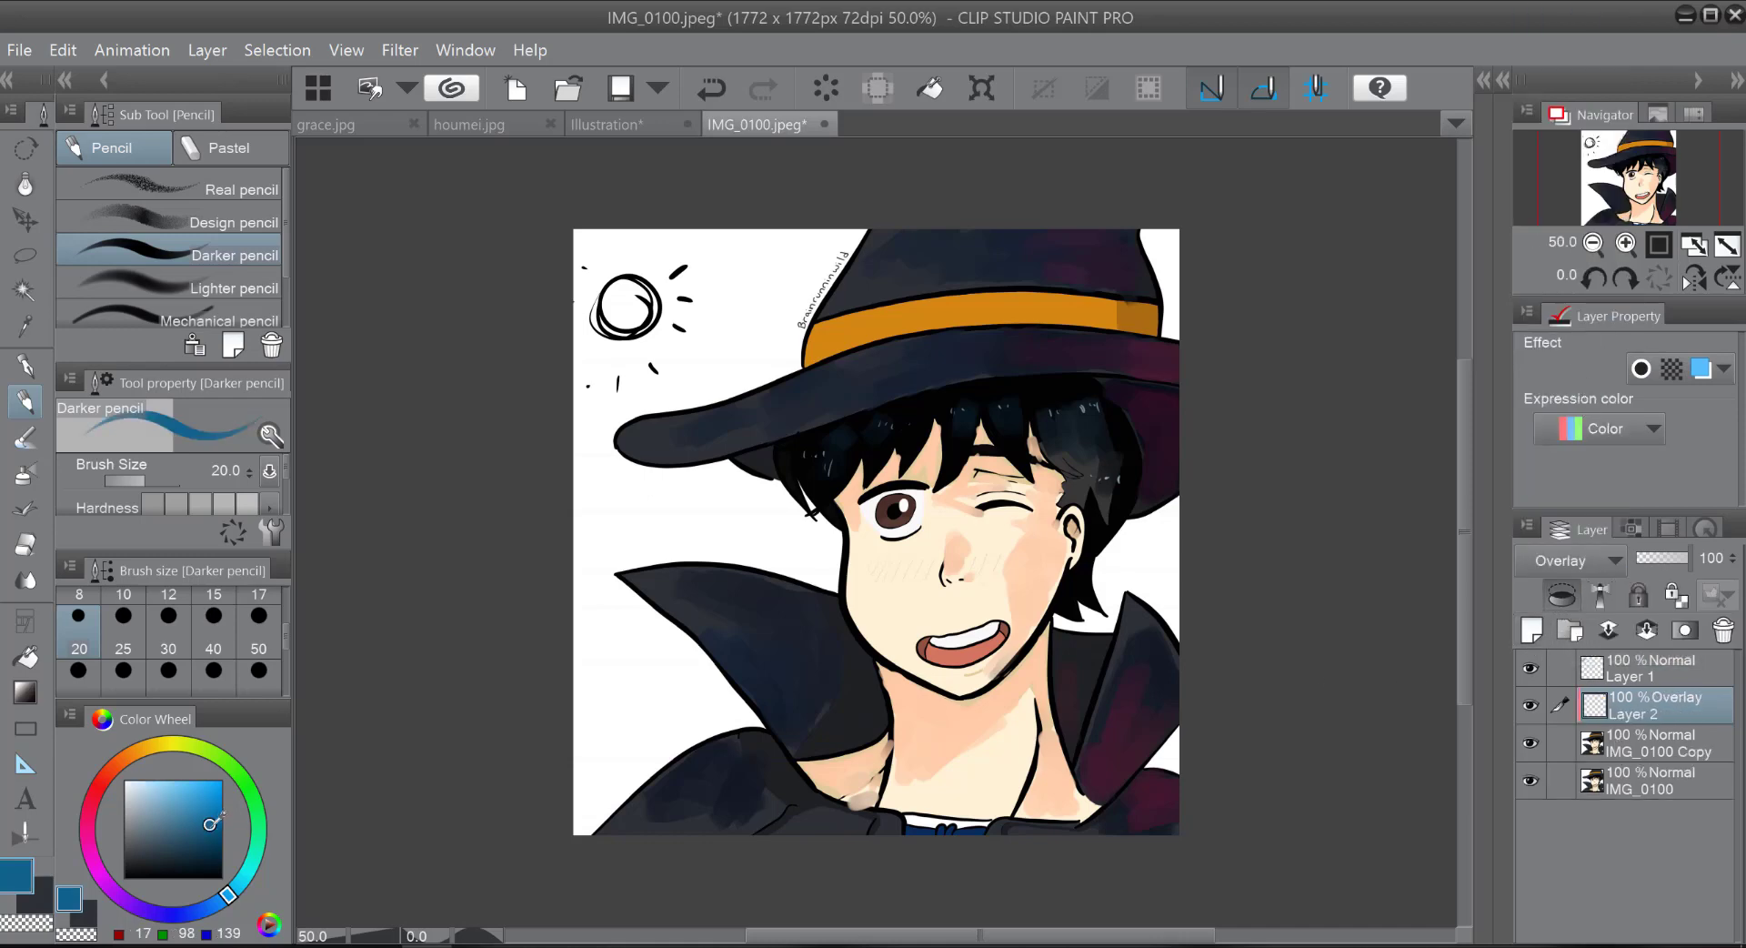
{"action": "left_click", "coordinate": [22, 478]}
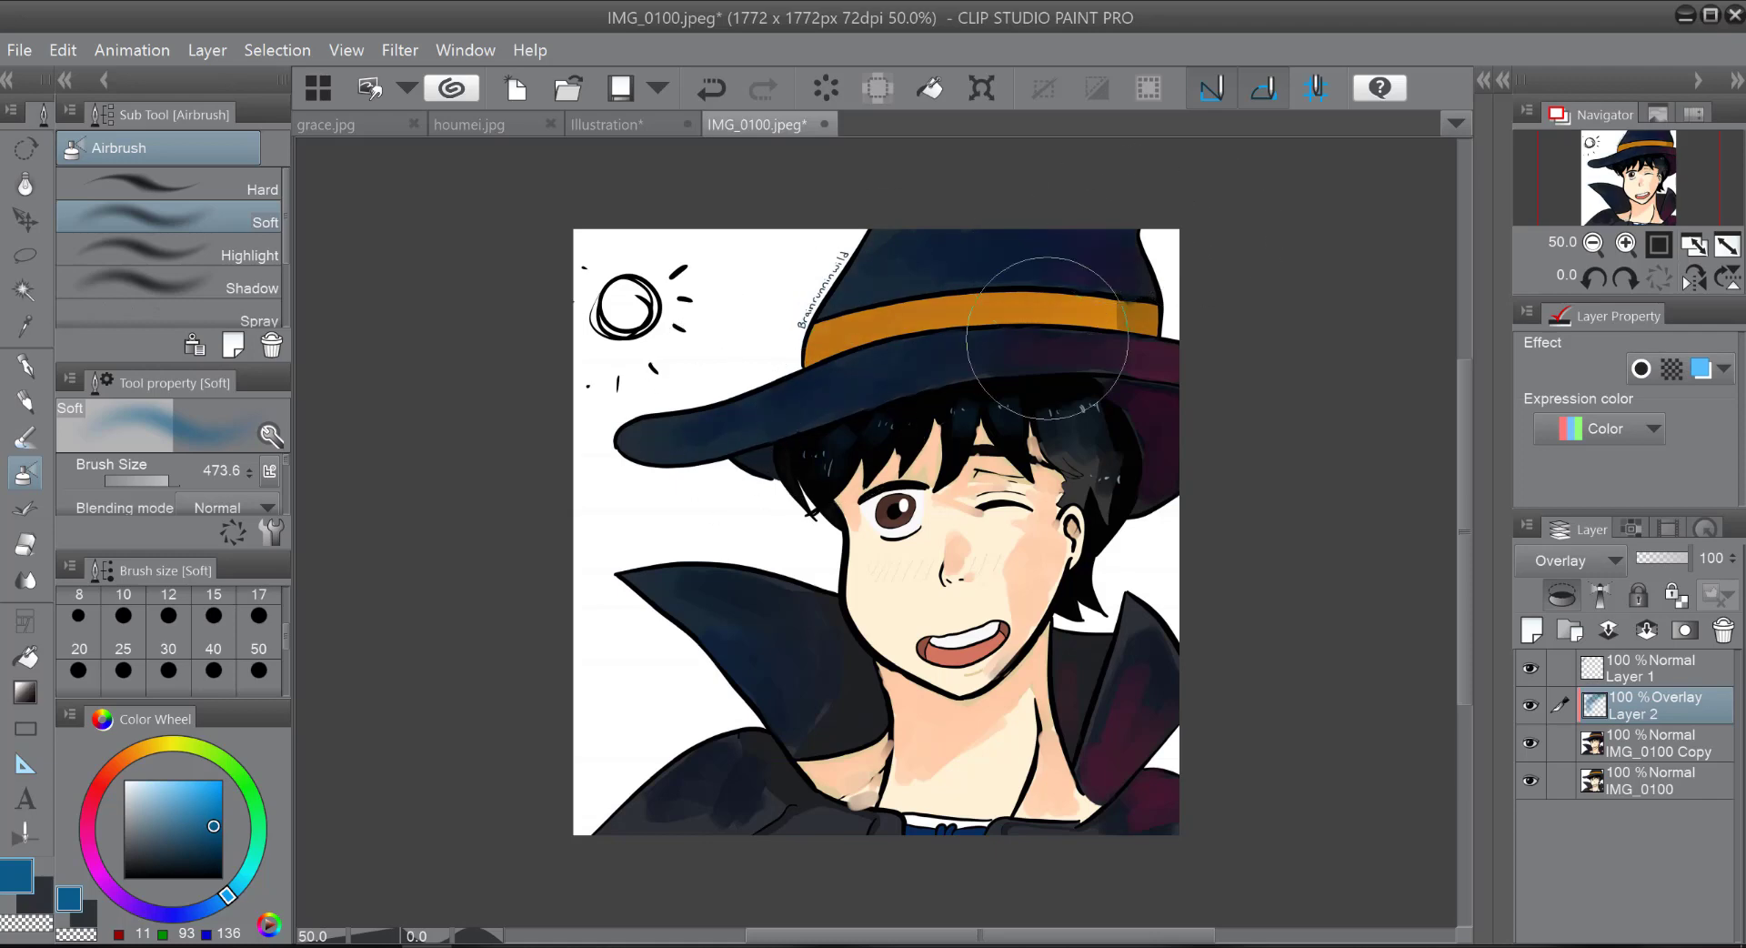
{"action": "left_click", "coordinate": [221, 794]}
{"action": "left_click", "coordinate": [221, 783]}
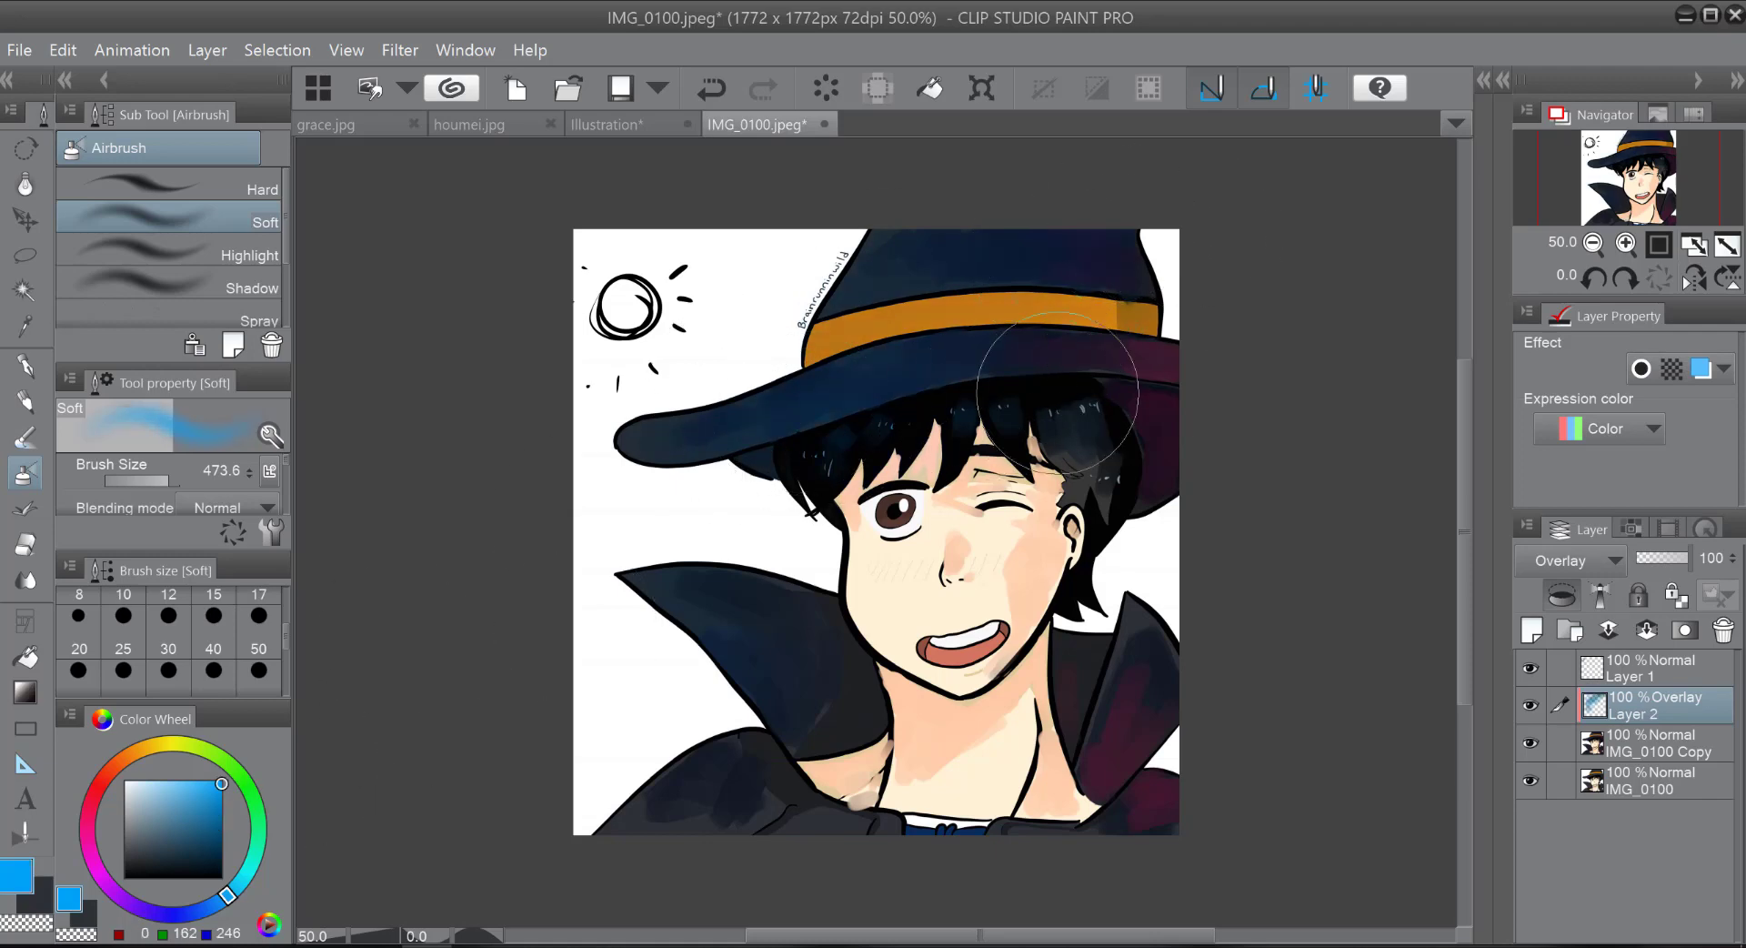
{"action": "mouse_move", "coordinate": [780, 746]}
{"action": "left_mouse_down"}
{"action": "mouse_move", "coordinate": [886, 810]}
{"action": "mouse_move", "coordinate": [1096, 816]}
{"action": "mouse_move", "coordinate": [1158, 760]}
{"action": "left_mouse_up"}
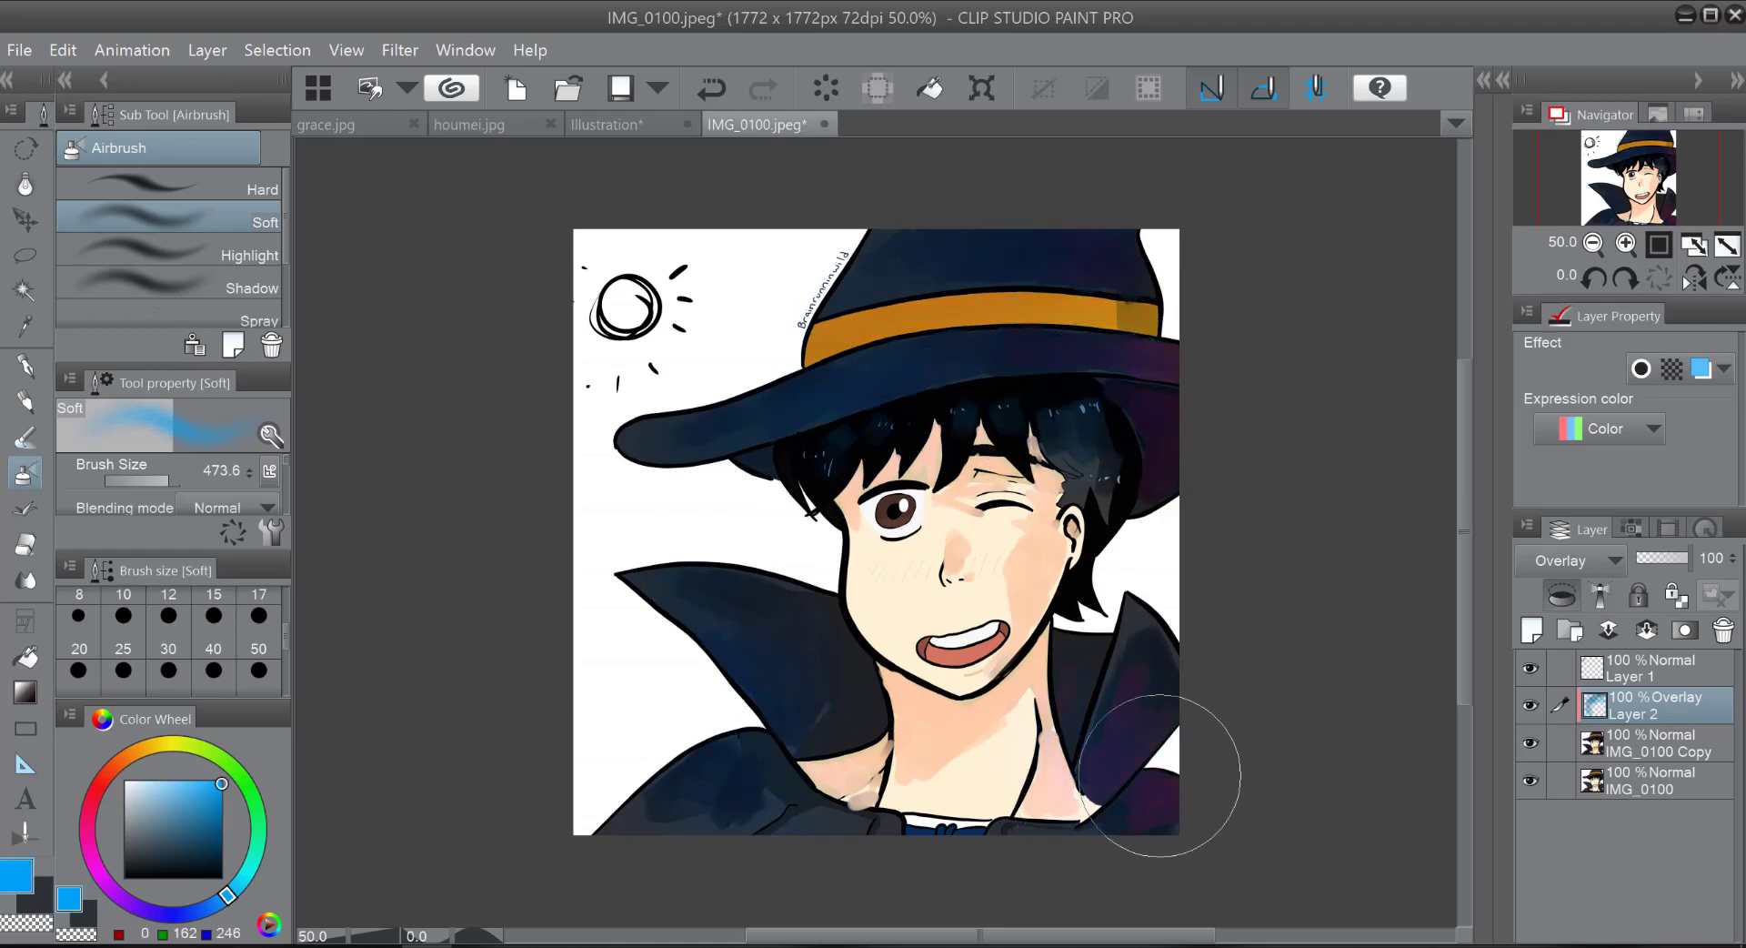
Step: Airbrush a muted magenta (RGB 171, 44, 111) over the hat, face and cape on the overlay layer
{"action": "left_click", "coordinate": [89, 850]}
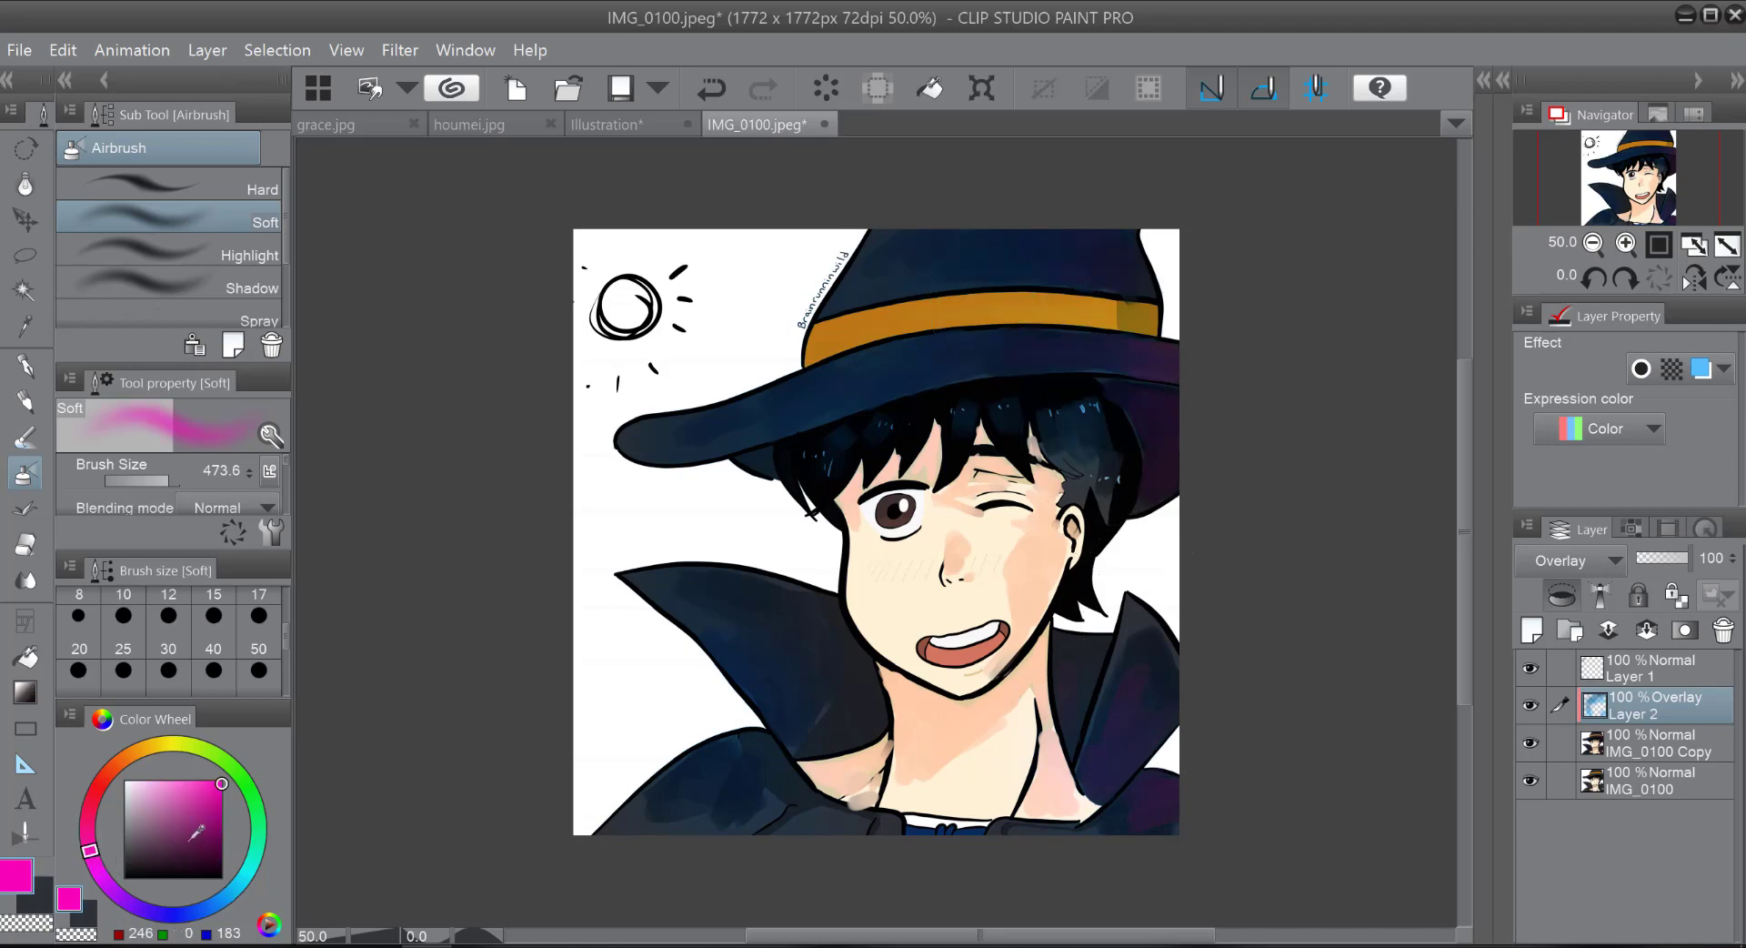
{"action": "left_click", "coordinate": [191, 821]}
{"action": "mouse_move", "coordinate": [115, 847]}
{"action": "left_mouse_down"}
{"action": "mouse_move", "coordinate": [98, 830]}
{"action": "mouse_move", "coordinate": [196, 812]}
{"action": "left_mouse_up"}
{"action": "mouse_move", "coordinate": [858, 309]}
{"action": "left_mouse_down"}
{"action": "mouse_move", "coordinate": [1057, 306]}
{"action": "mouse_move", "coordinate": [924, 330]}
{"action": "mouse_move", "coordinate": [1015, 296]}
{"action": "mouse_move", "coordinate": [1188, 344]}
{"action": "mouse_move", "coordinate": [965, 331]}
{"action": "mouse_move", "coordinate": [947, 396]}
{"action": "mouse_move", "coordinate": [1099, 366]}
{"action": "mouse_move", "coordinate": [1057, 400]}
{"action": "mouse_move", "coordinate": [1130, 406]}
{"action": "mouse_move", "coordinate": [1164, 535]}
{"action": "mouse_move", "coordinate": [1135, 663]}
{"action": "mouse_move", "coordinate": [1168, 750]}
{"action": "mouse_move", "coordinate": [729, 831]}
{"action": "mouse_move", "coordinate": [822, 824]}
{"action": "mouse_move", "coordinate": [810, 735]}
{"action": "mouse_move", "coordinate": [843, 734]}
{"action": "mouse_move", "coordinate": [891, 778]}
{"action": "left_mouse_up"}
Step: Set the overlay layer's opacity to 73 % and tint the hair near the ear magenta, with the airbrush size reduced to 112.2
{"action": "mouse_move", "coordinate": [1677, 553]}
{"action": "left_mouse_down"}
{"action": "mouse_move", "coordinate": [1657, 557]}
{"action": "mouse_move", "coordinate": [1676, 559]}
{"action": "left_mouse_up"}
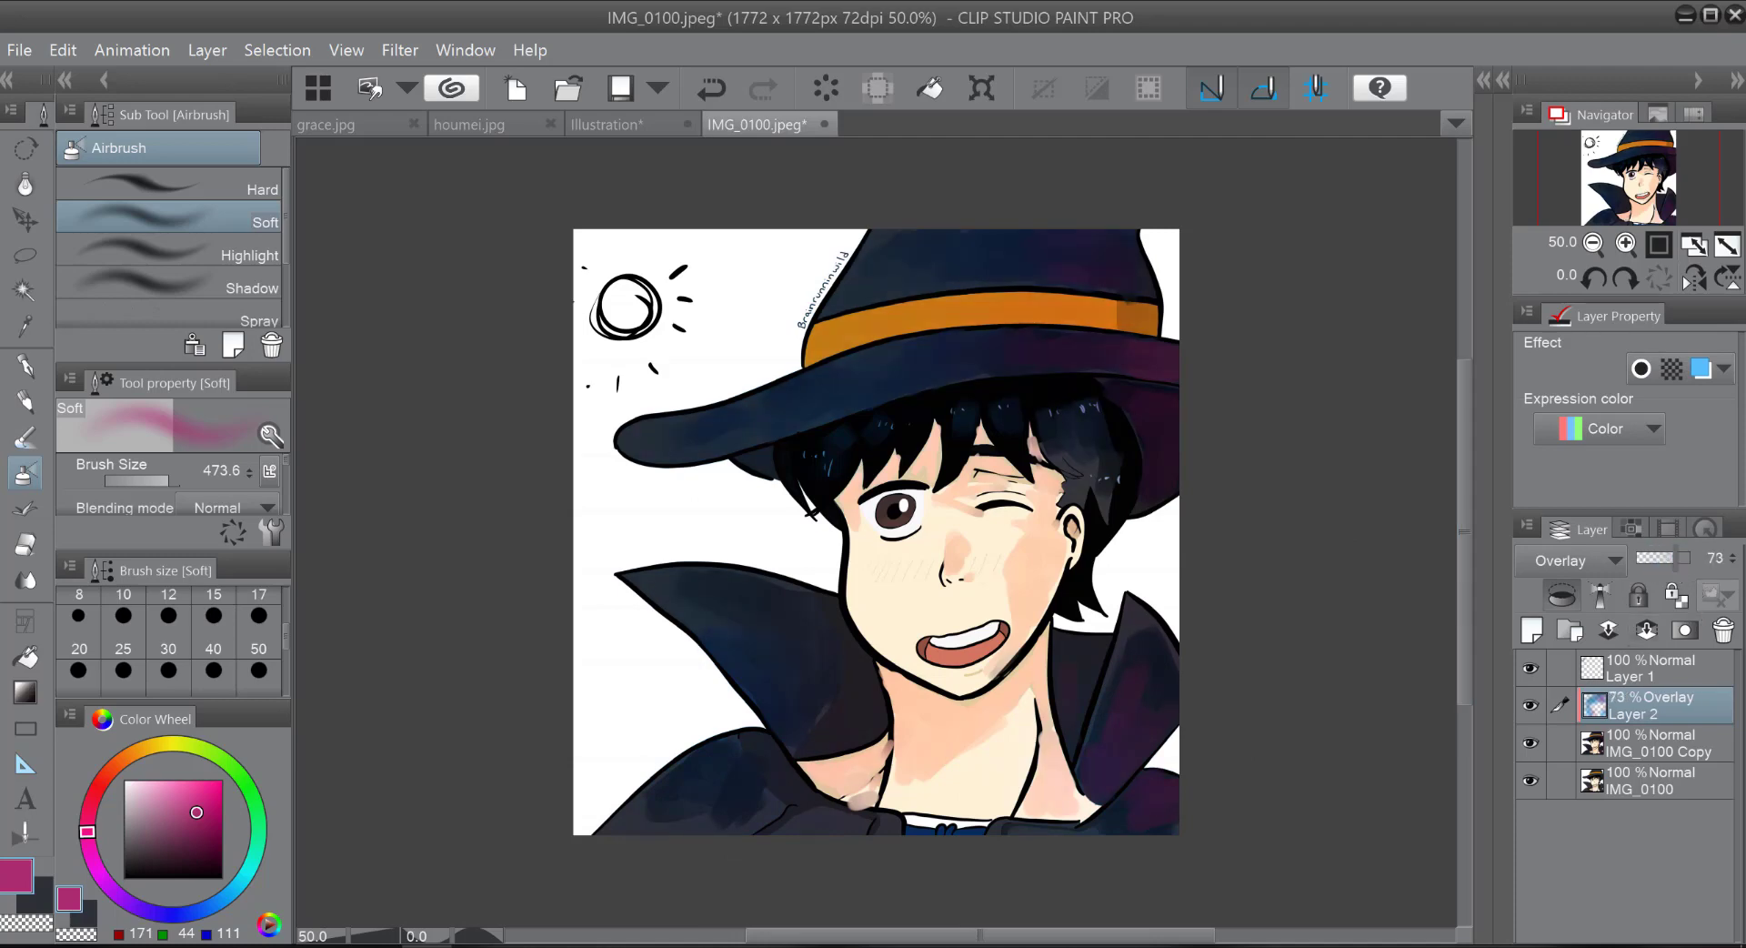
{"action": "mouse_move", "coordinate": [1106, 468]}
{"action": "left_mouse_down"}
{"action": "mouse_move", "coordinate": [1138, 452]}
{"action": "mouse_move", "coordinate": [1145, 560]}
{"action": "left_mouse_up"}
{"action": "left_click_drag", "start_coordinate": [163, 480], "coordinate": [158, 481]}
Step: Compare the artwork with and without the colour overlay by toggling the visibility of Layer 2
{"action": "left_click", "coordinate": [1531, 702]}
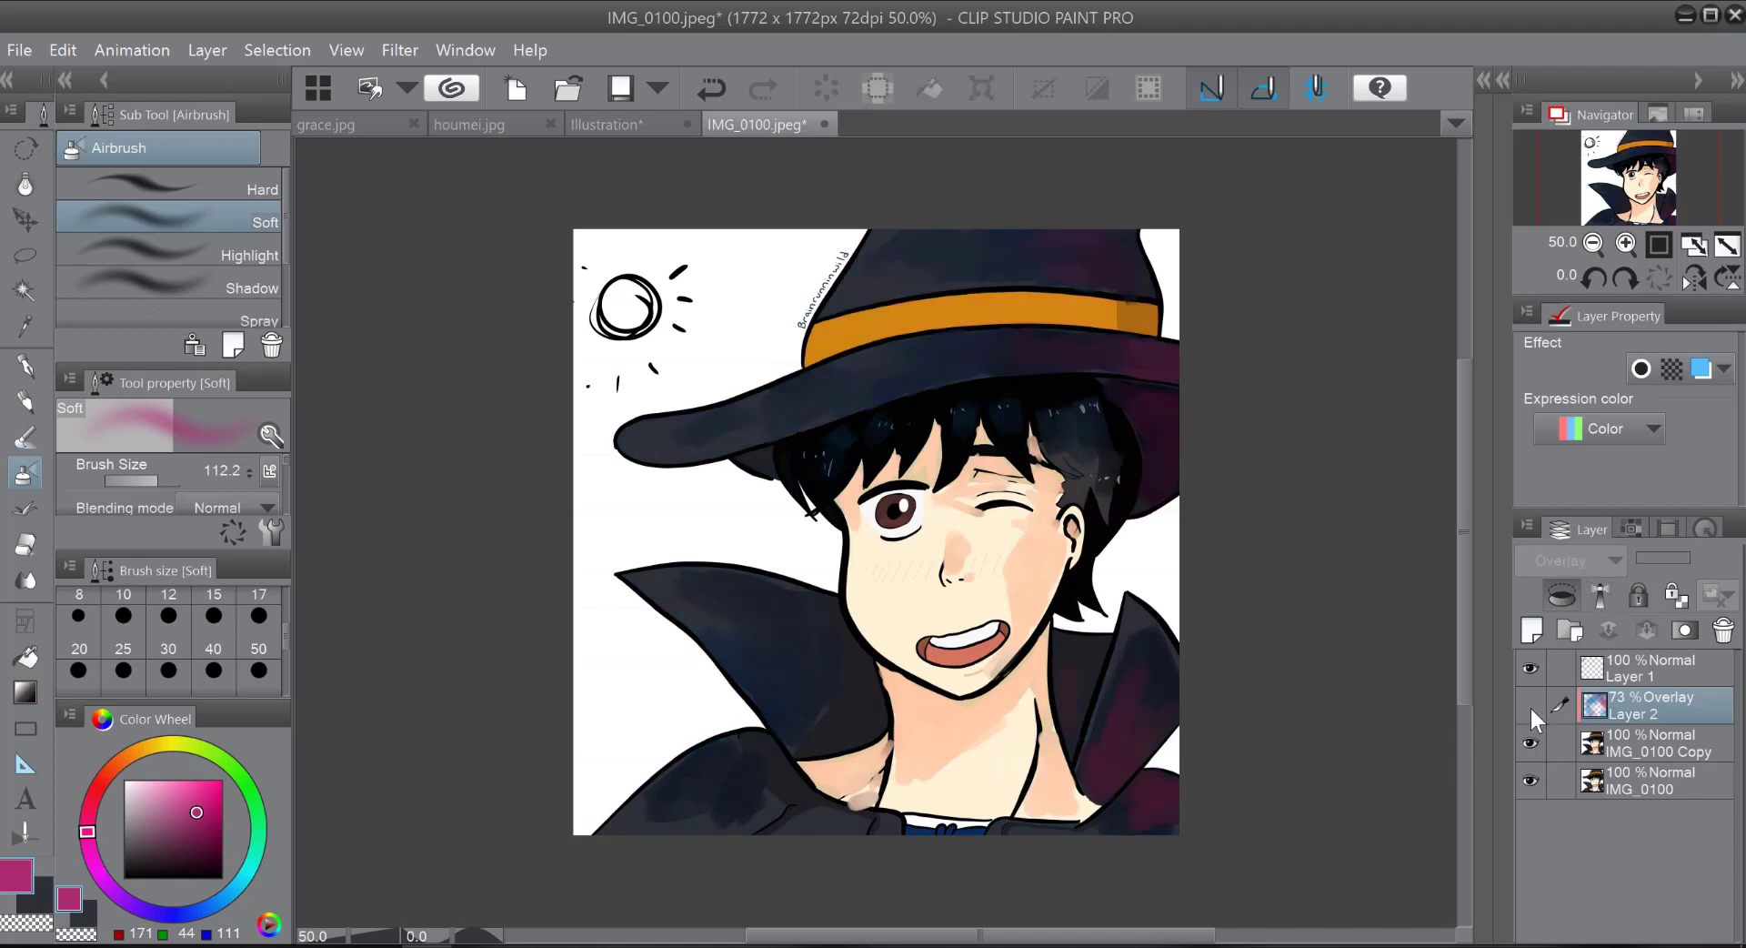
{"action": "left_click", "coordinate": [1530, 705]}
{"action": "left_click", "coordinate": [1533, 707]}
{"action": "left_click", "coordinate": [1536, 708]}
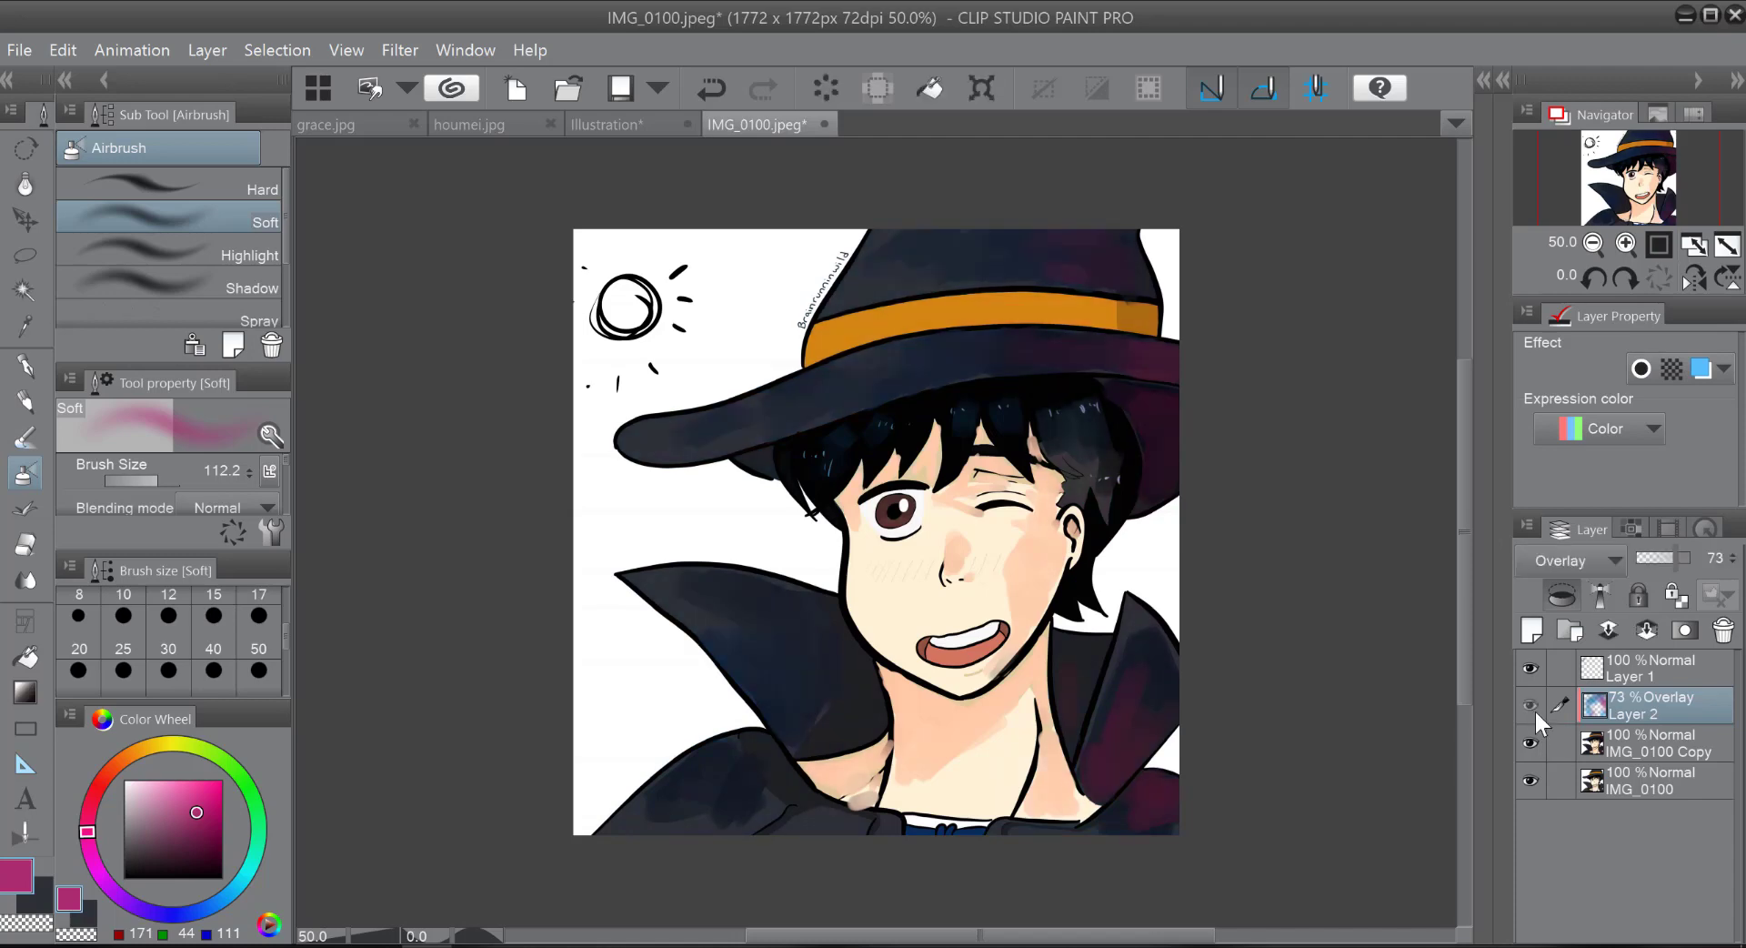
{"action": "left_click", "coordinate": [1534, 708]}
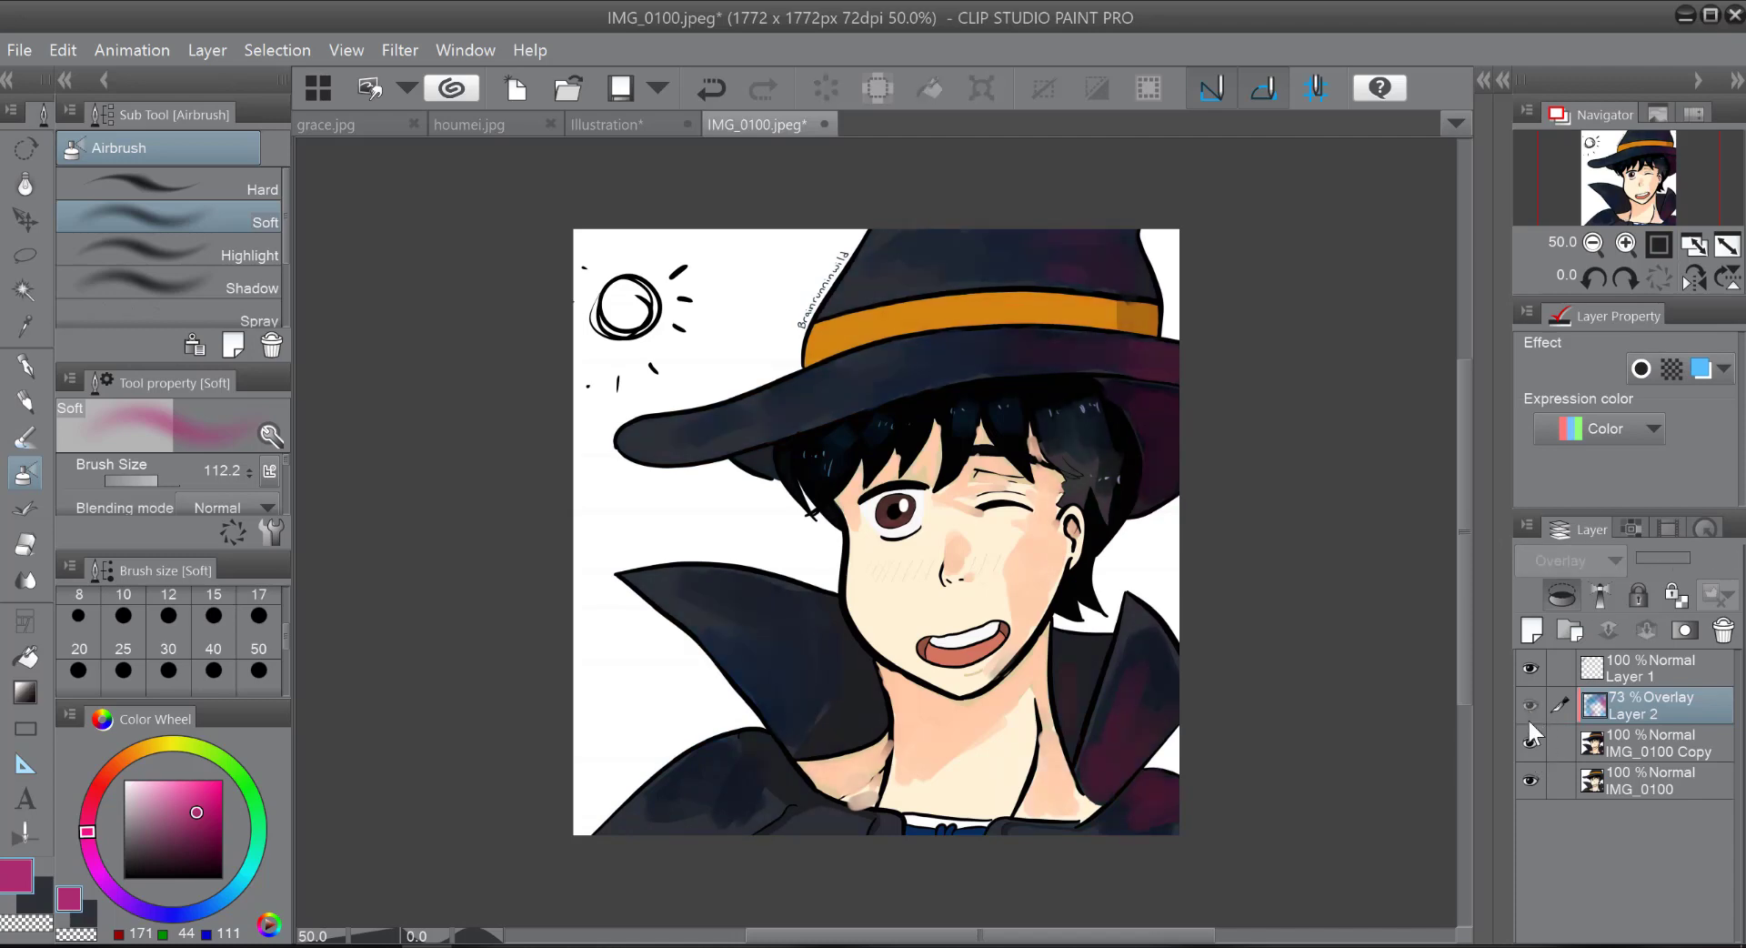
{"action": "left_click", "coordinate": [1529, 714]}
Step: Compare the recoloured painting with the original artwork by toggling the visibility of the IMG_0100 Copy layer
{"action": "left_click", "coordinate": [1528, 741]}
{"action": "left_click", "coordinate": [1528, 738]}
{"action": "left_click", "coordinate": [1530, 739]}
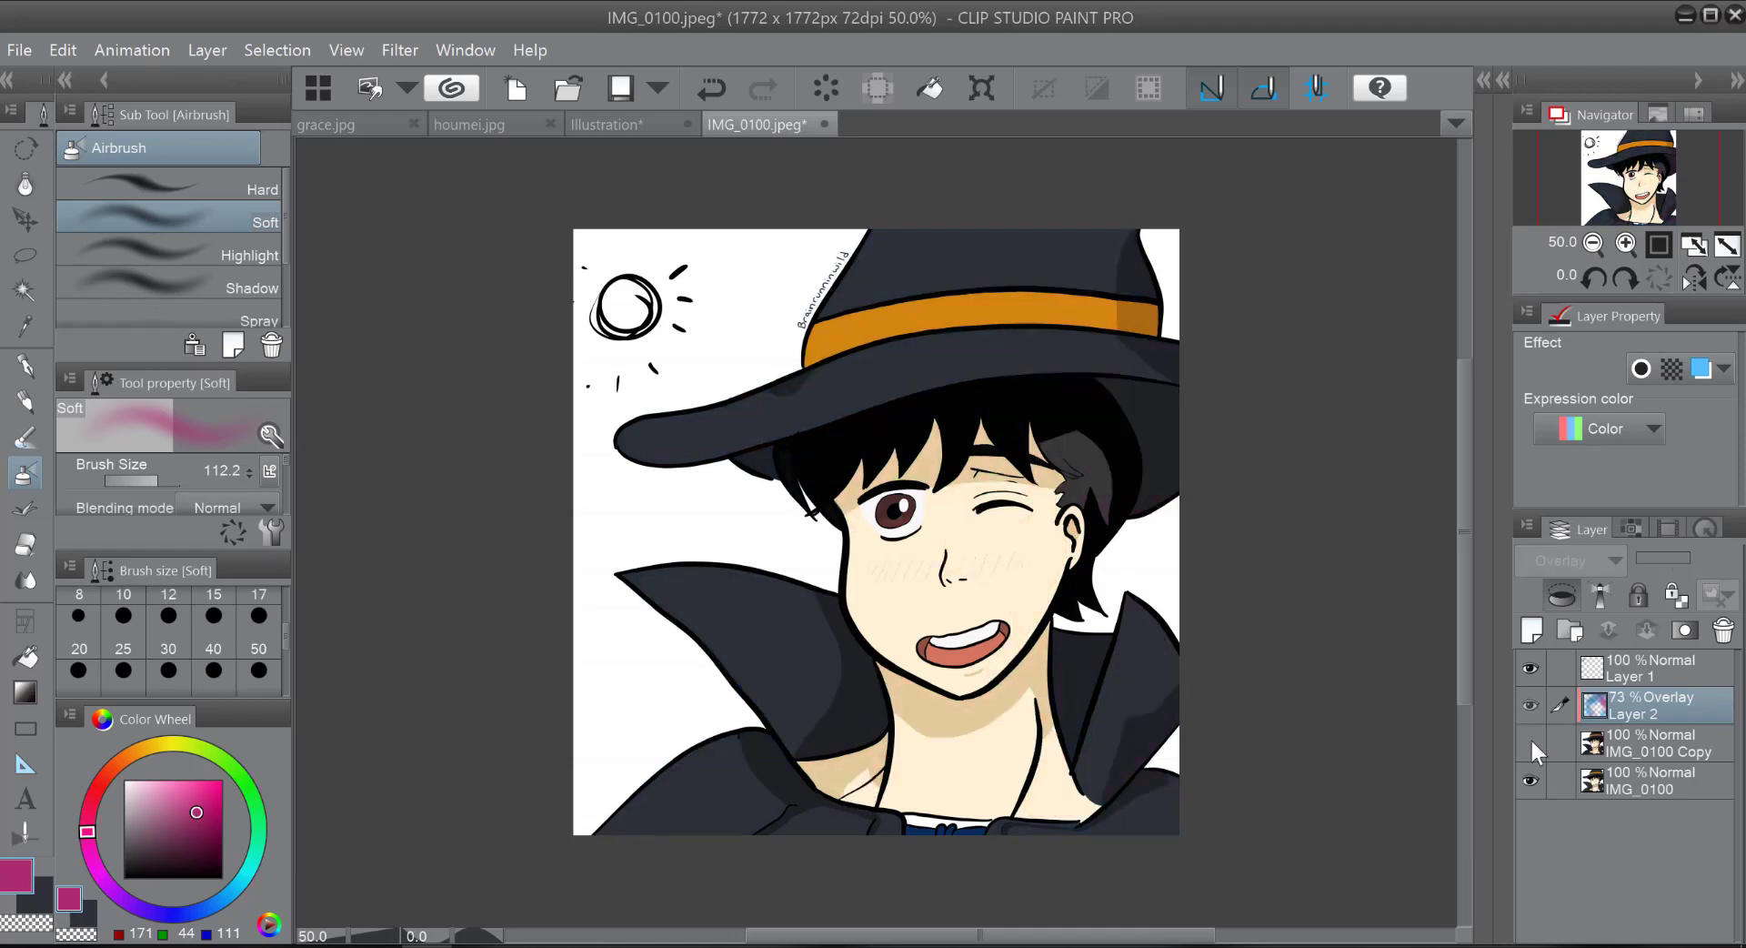
{"action": "left_click", "coordinate": [1526, 739]}
{"action": "left_click", "coordinate": [1528, 739]}
{"action": "left_click", "coordinate": [1526, 738]}
{"action": "left_click", "coordinate": [1526, 738]}
{"action": "left_click", "coordinate": [1527, 738]}
{"action": "left_click", "coordinate": [1529, 736]}
{"action": "left_click", "coordinate": [1528, 735]}
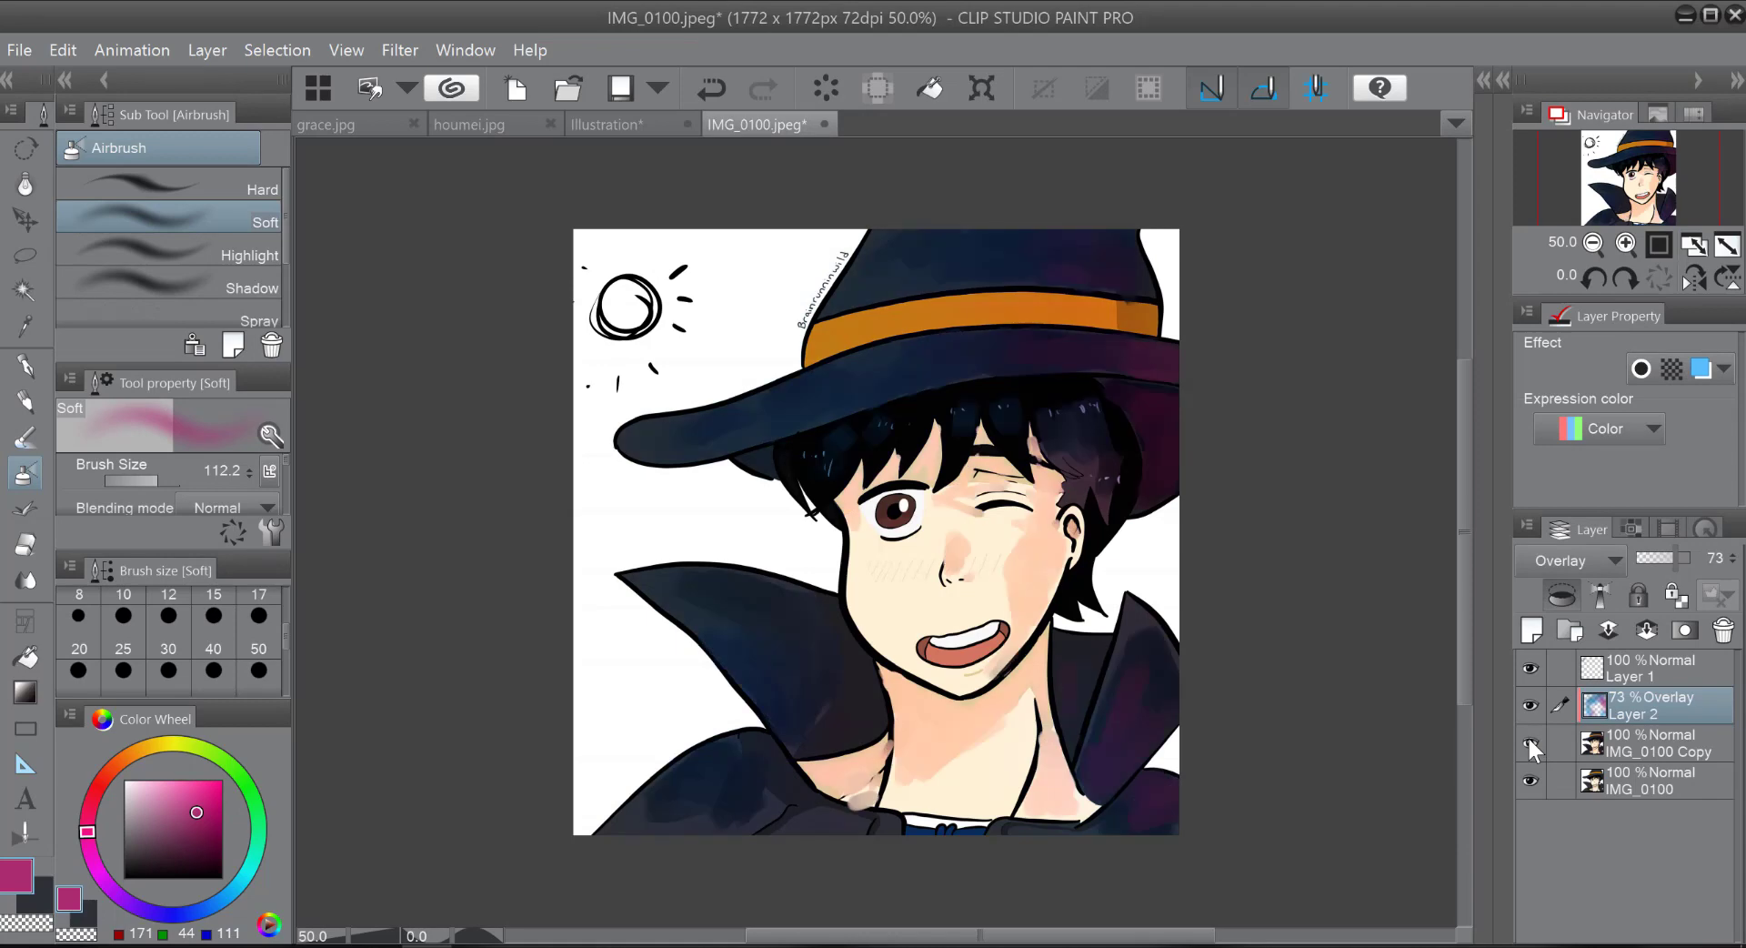
{"action": "left_click", "coordinate": [1527, 733]}
{"action": "left_click", "coordinate": [1525, 734]}
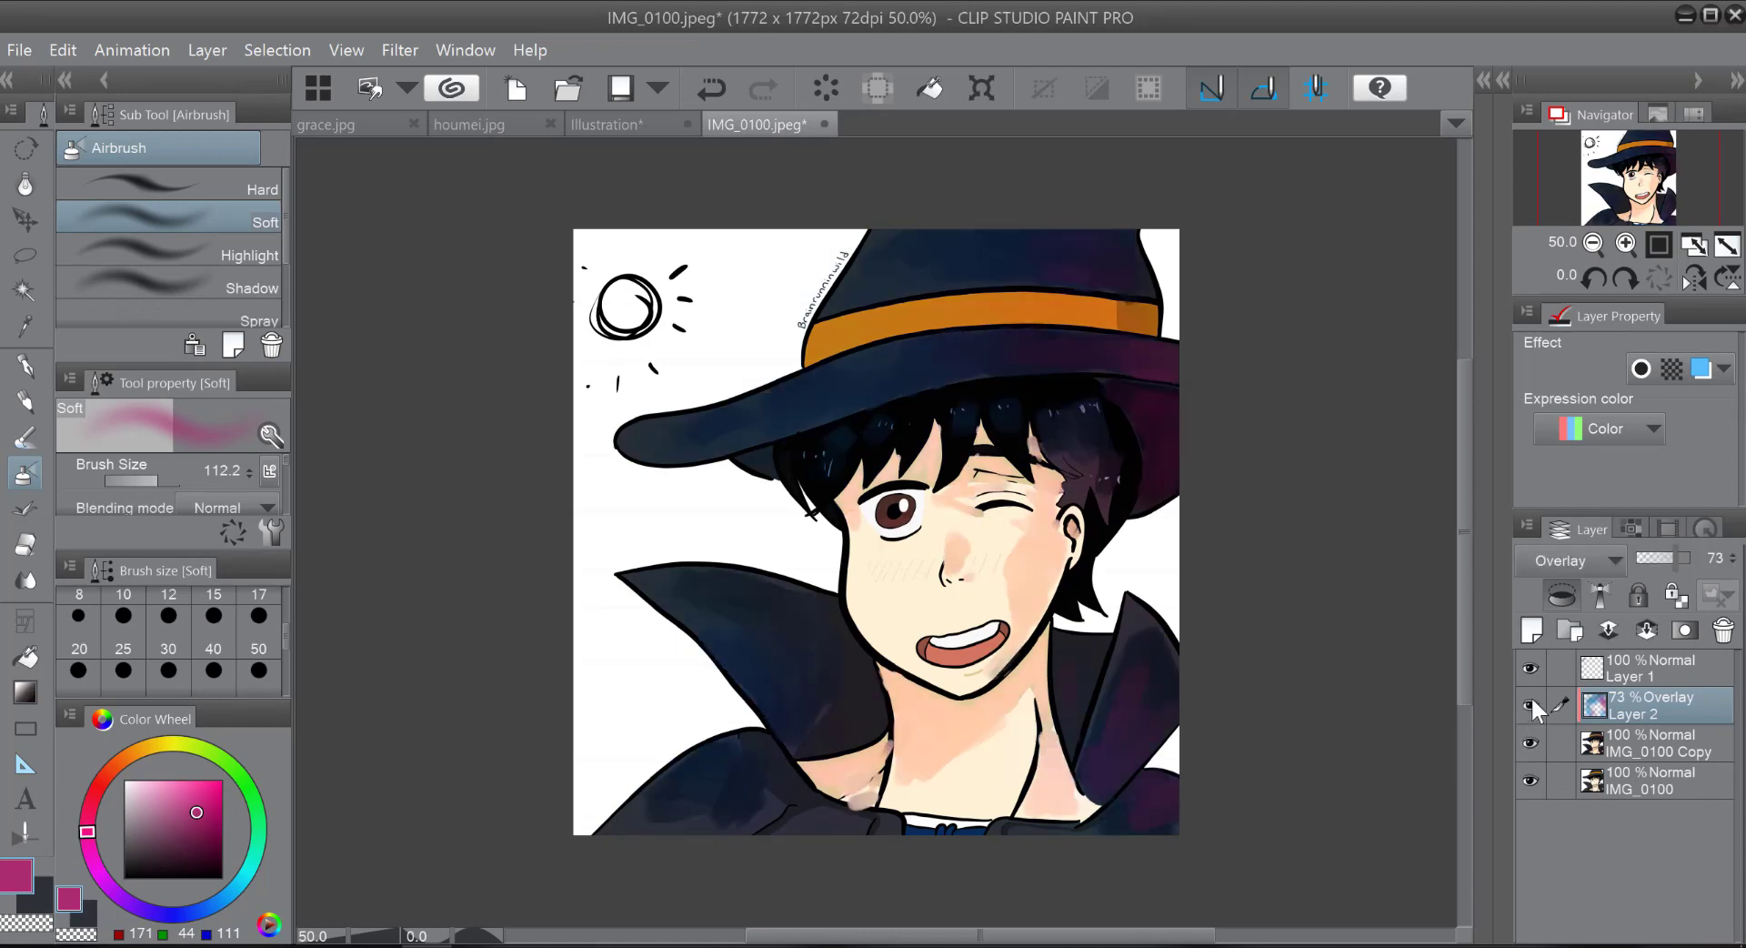